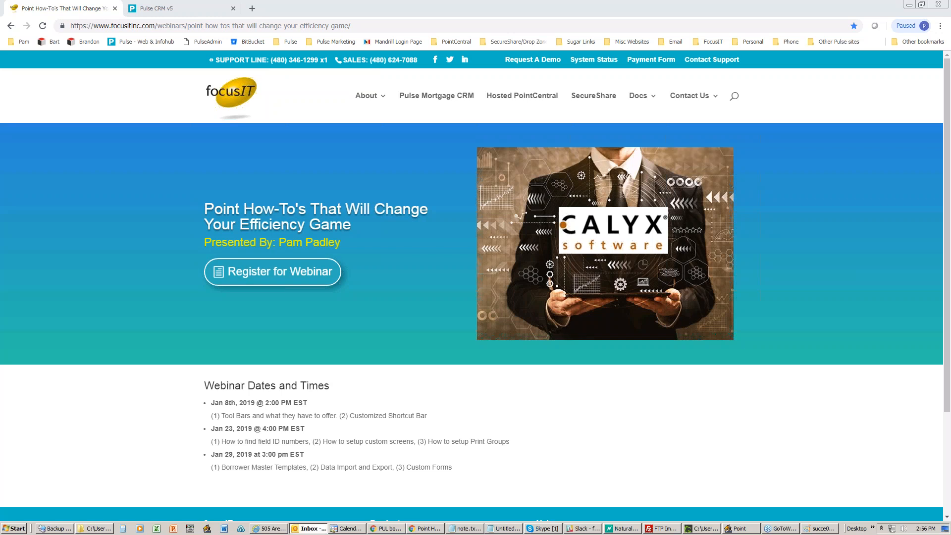
left_click_drag(800, 11, 950, 72)
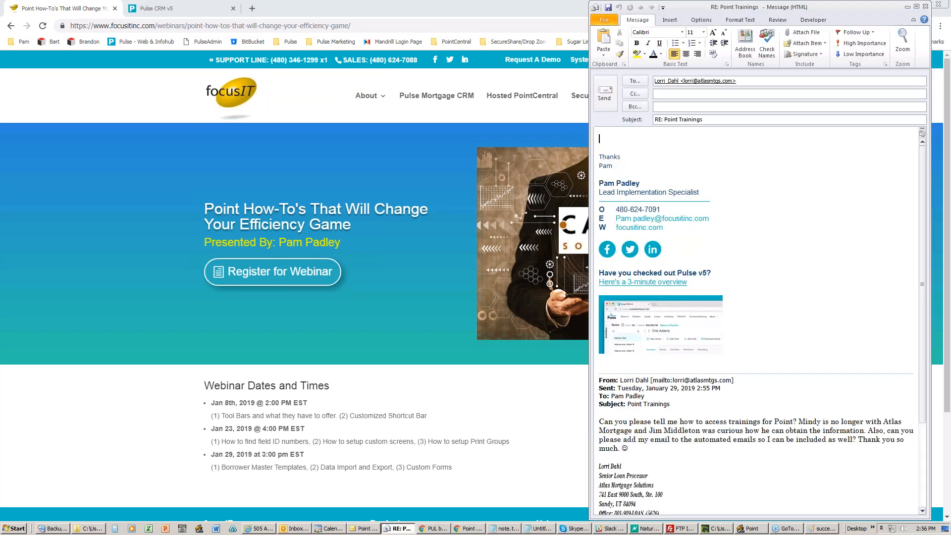
left_click_drag(811, 9, 950, 25)
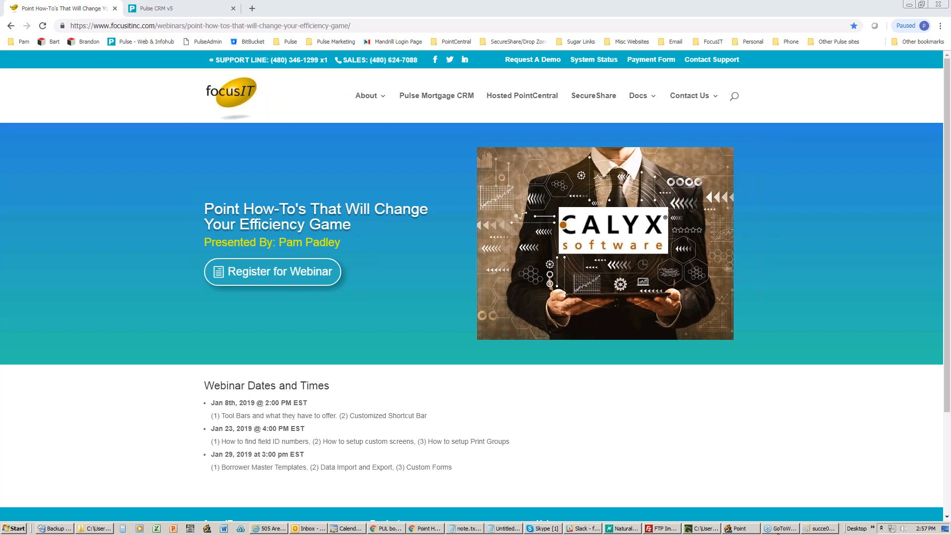
mouse_move(778, 531)
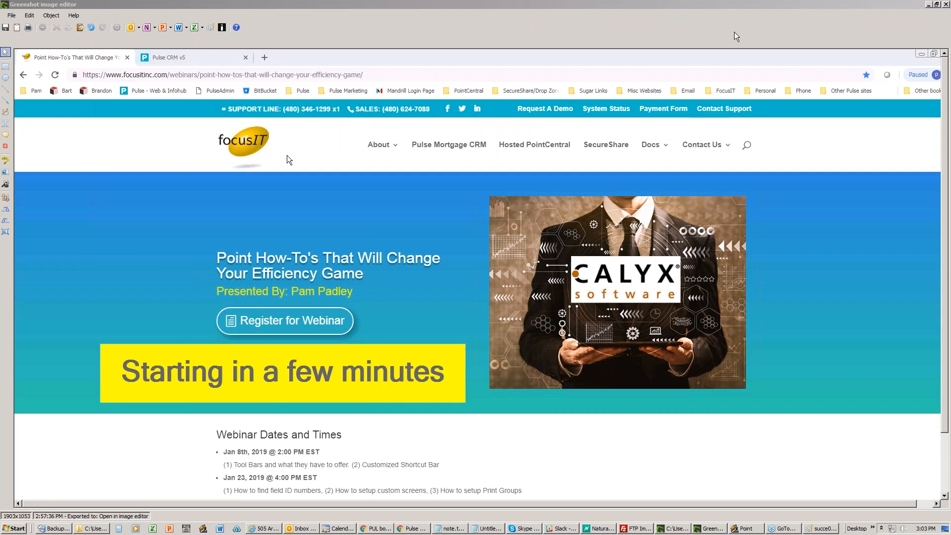
Close the screenshot in the Greenshot image editor without saving it and switch to Point.
left_click(946, 5)
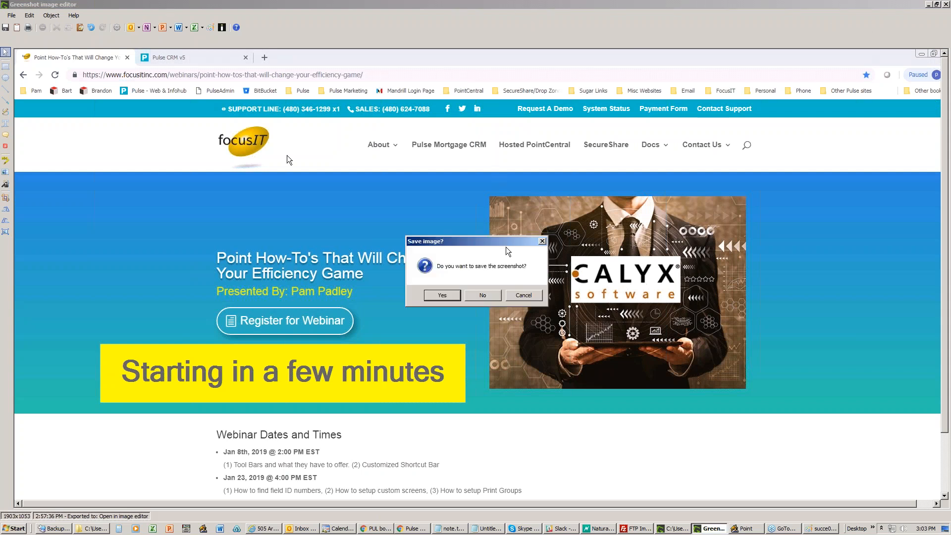
left_click(483, 296)
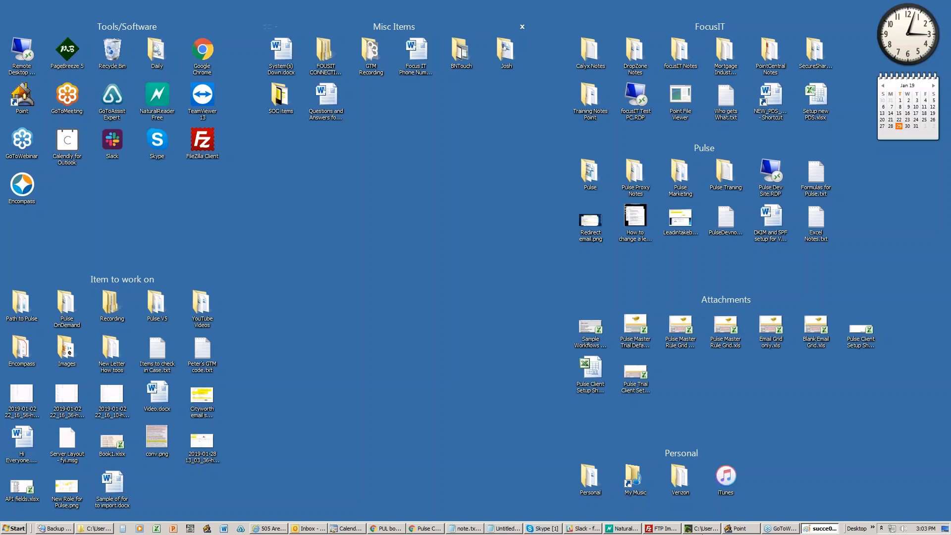
left_click(741, 528)
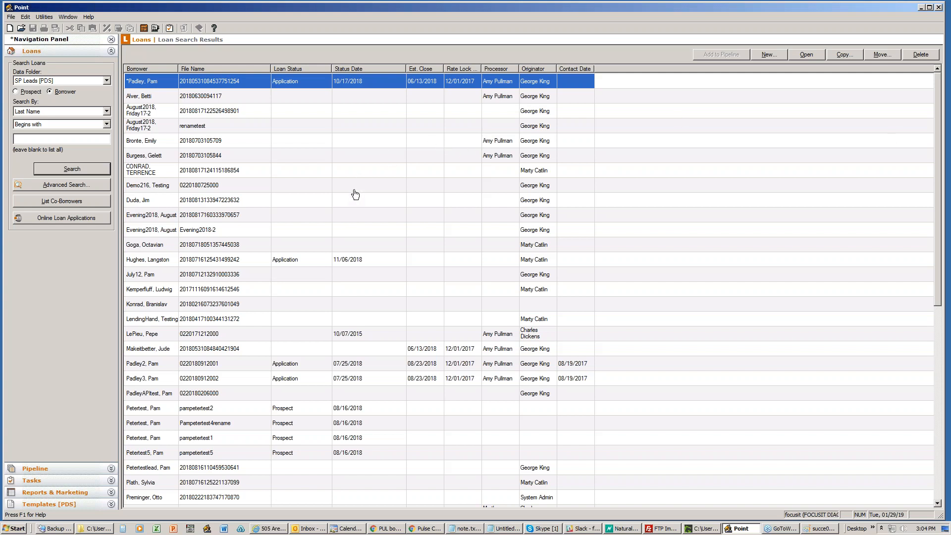
Start a new Borrower Master template from the PDS templates.
left_click(46, 504)
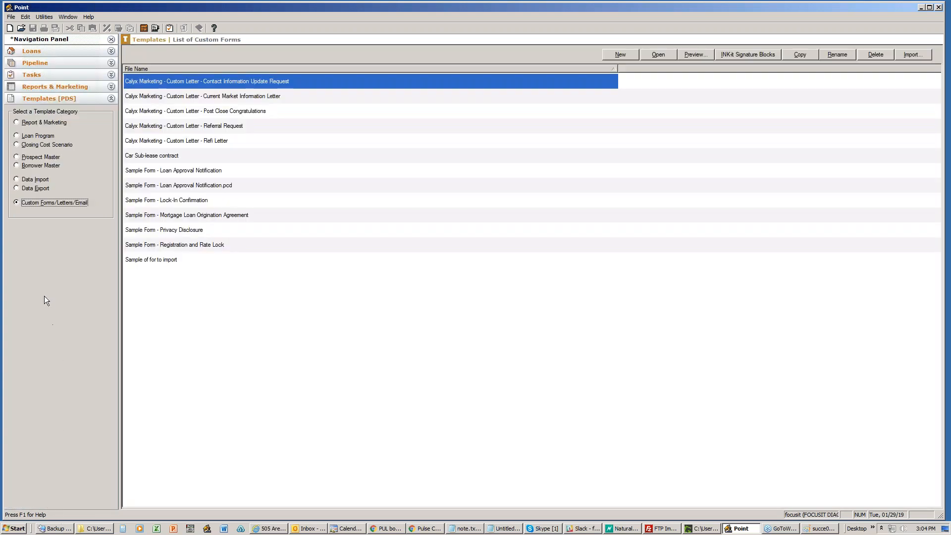
left_click(41, 165)
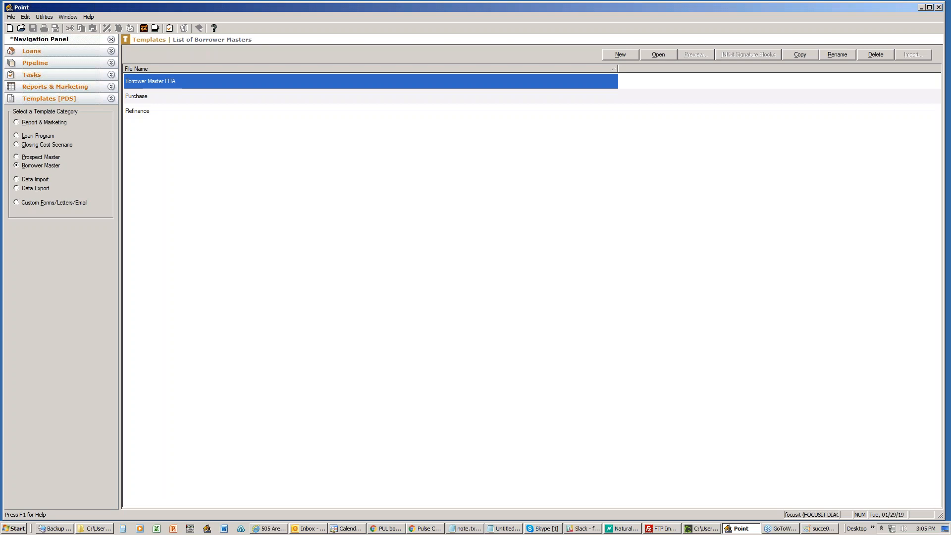
left_click(40, 157)
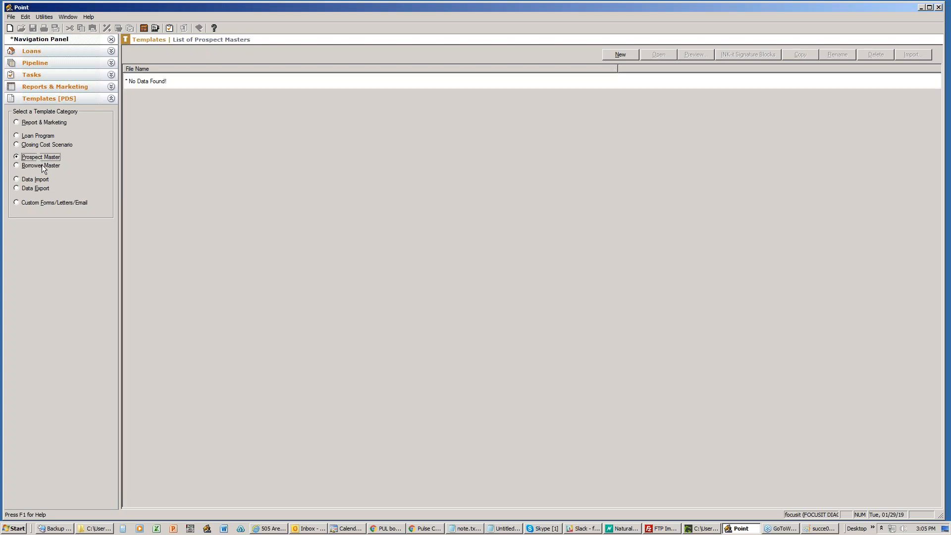
left_click(41, 167)
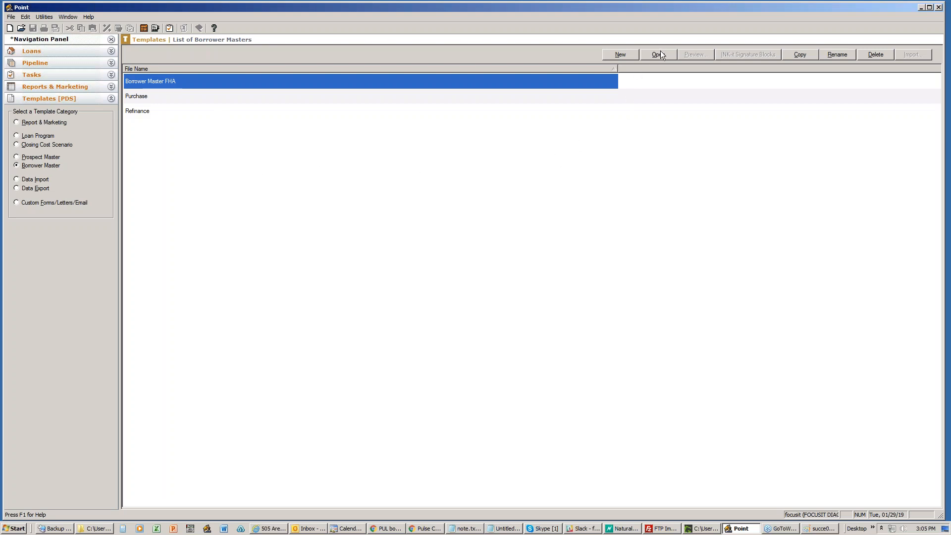
left_click(620, 54)
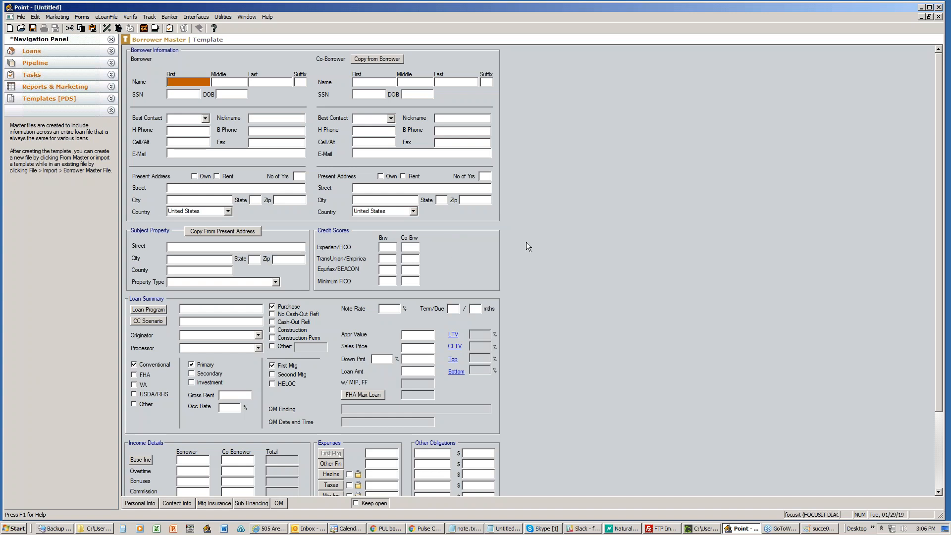
Review the template's borrower information form and page 4 of the Loan Application (1003), including the transaction details and declarations.
scroll(526, 246, "down", 3)
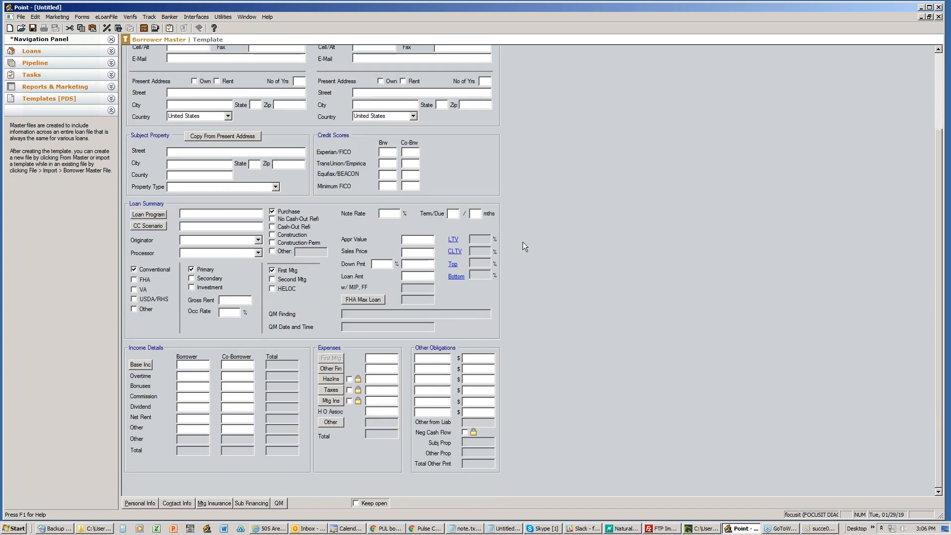
scroll(522, 242, "up", 3)
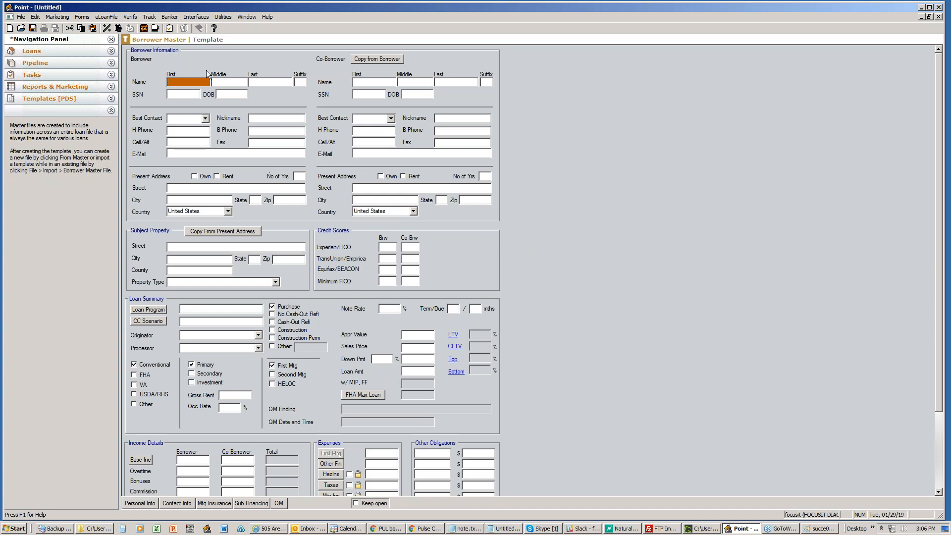
left_click(82, 18)
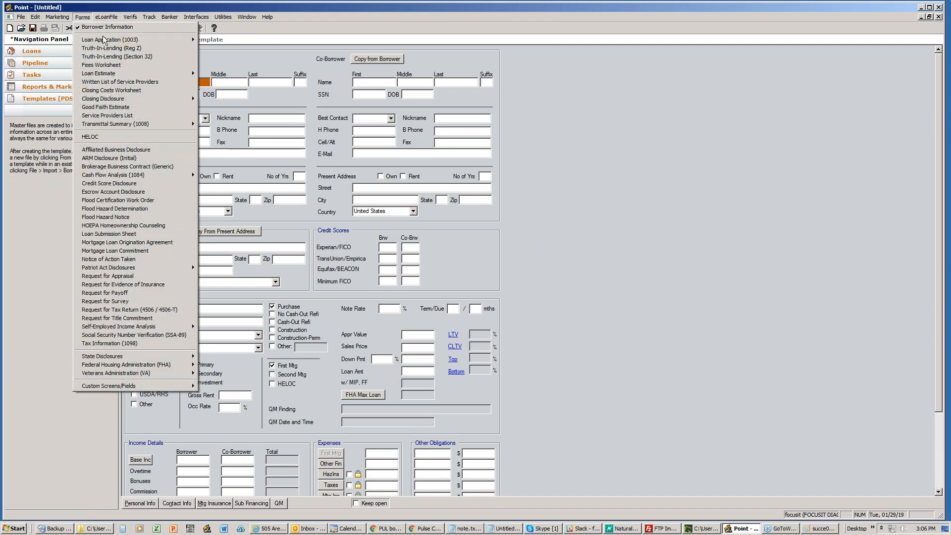
mouse_move(104, 40)
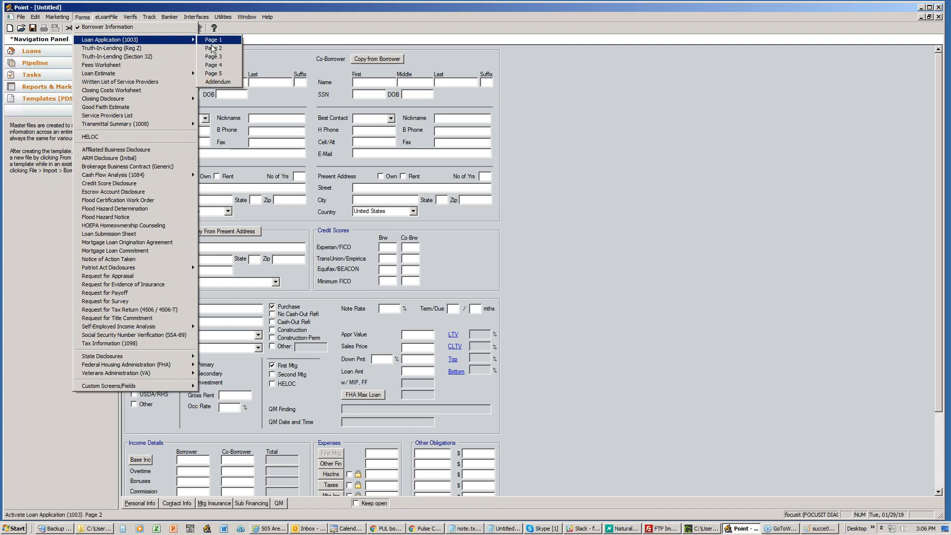
left_click(214, 66)
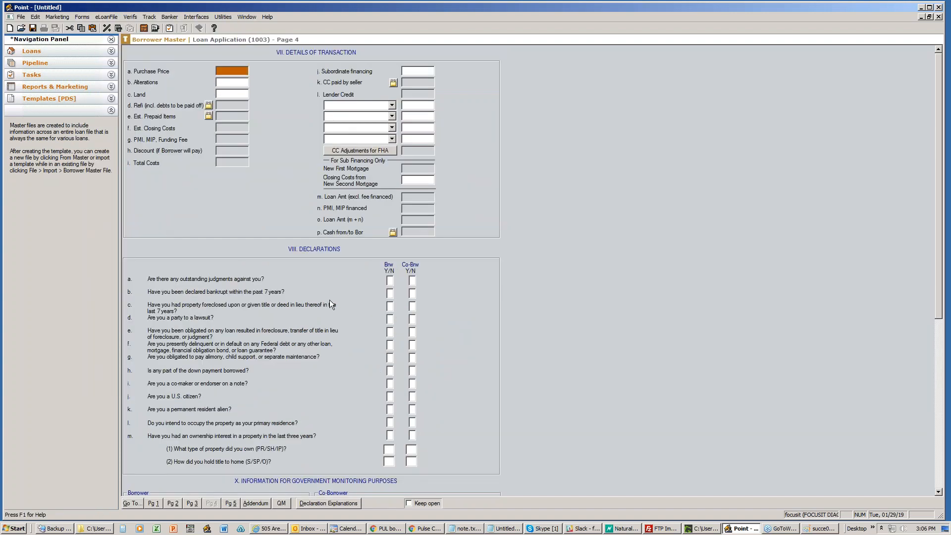
scroll(340, 293, "down", 5)
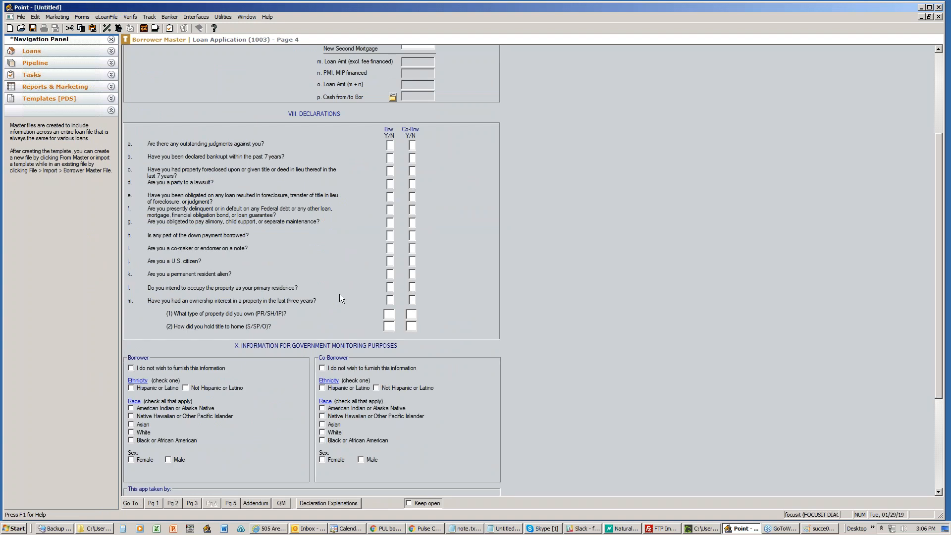
scroll(330, 234, "up", 5)
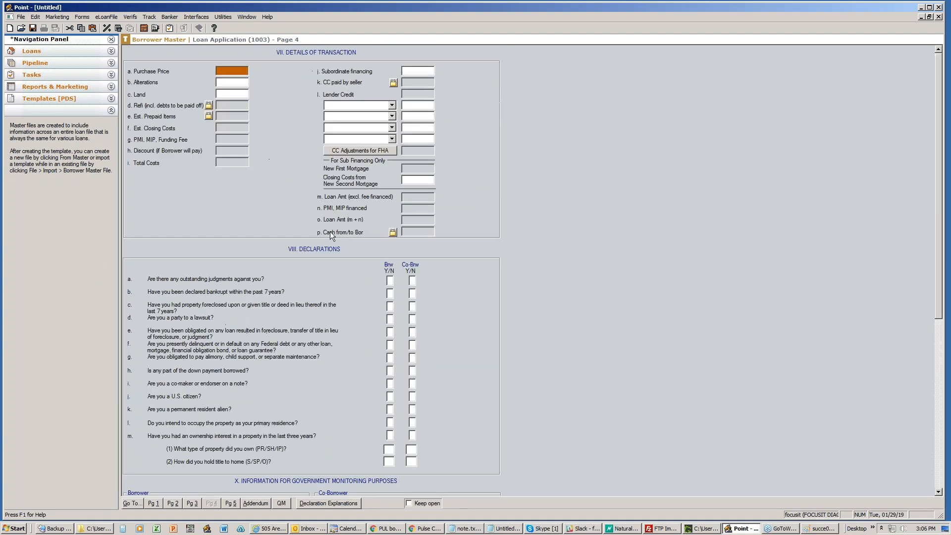
scroll(330, 231, "down", 3)
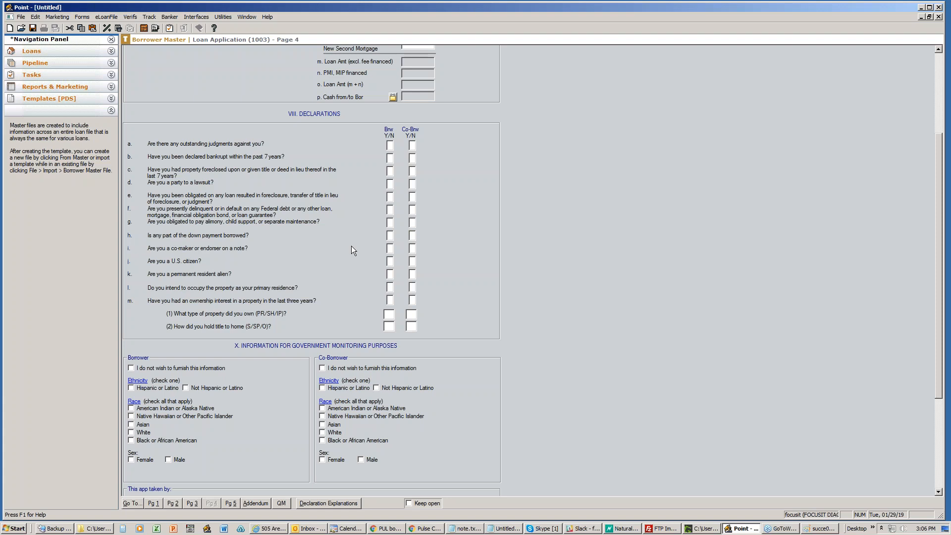
scroll(352, 248, "up", 3)
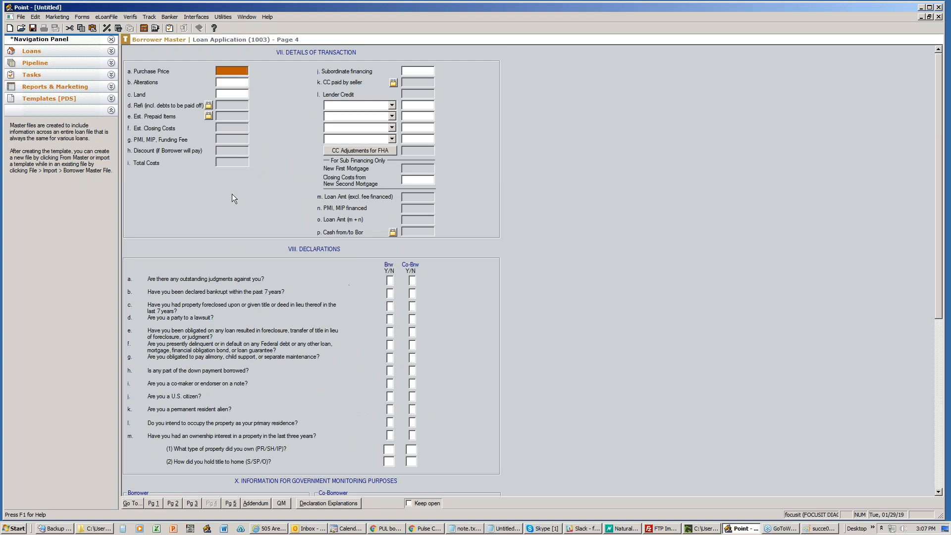
Open the template's Request for Evidence of Insurance form and examine its property, lender and insurance sections down to the Comments field.
left_click(83, 17)
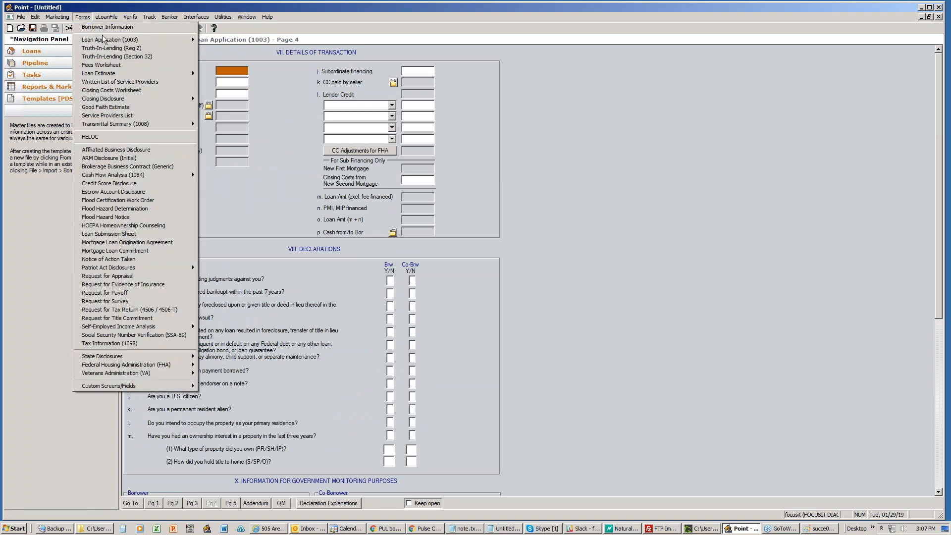
mouse_move(104, 39)
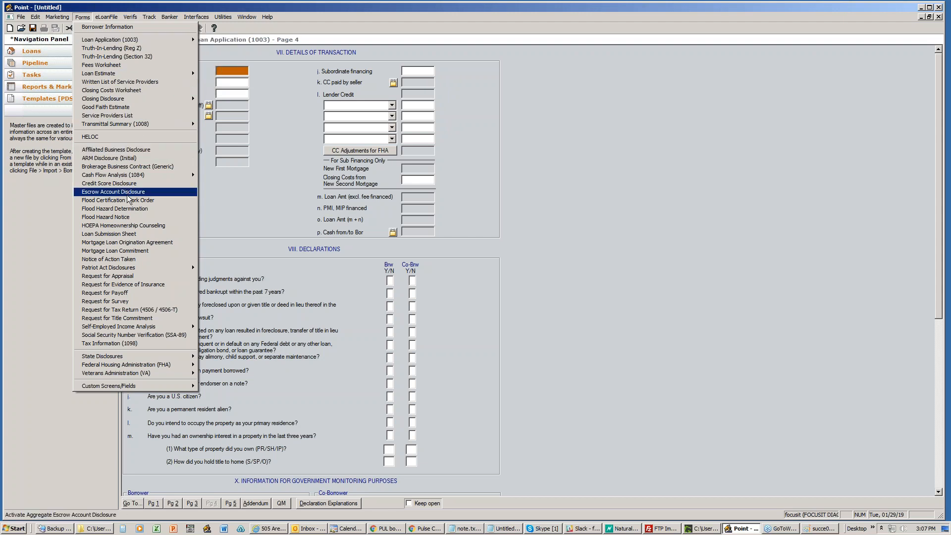
left_click(121, 285)
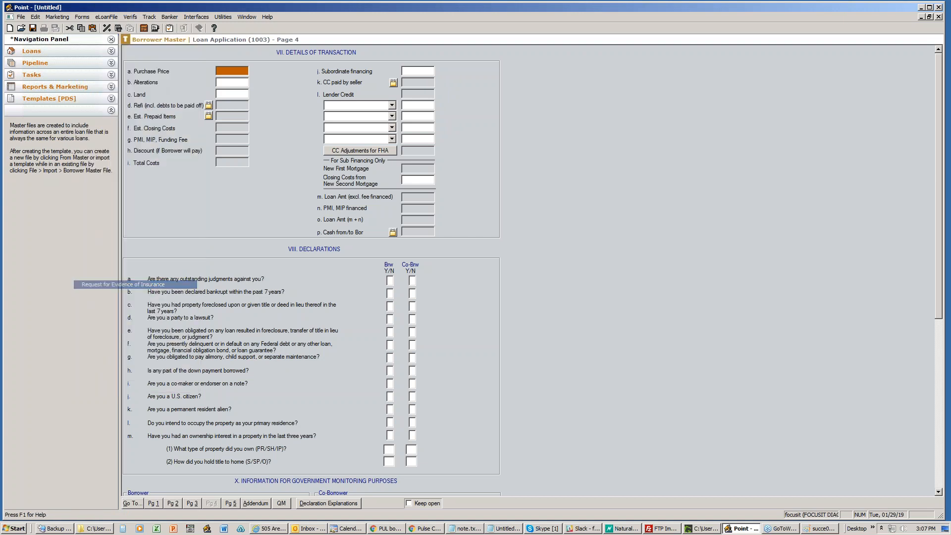
scroll(299, 299, "down", 3)
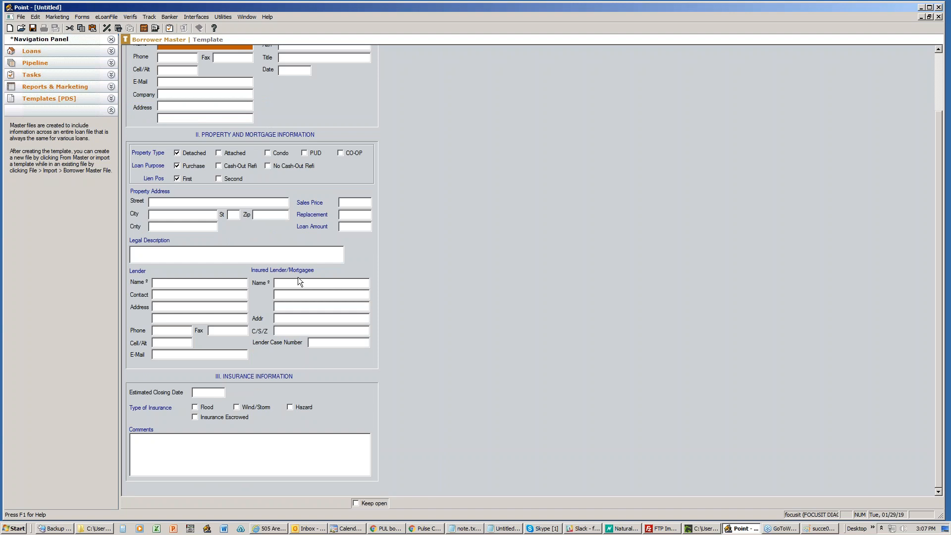
scroll(301, 285, "up", 3)
scroll(301, 285, "down", 3)
left_click(226, 435)
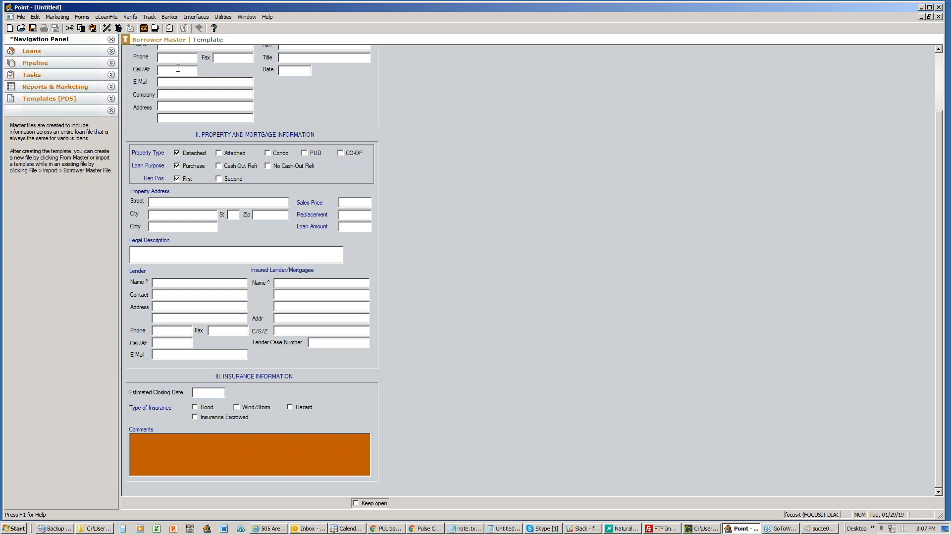
Open the template's Status tracking screen and examine its Loan Progress, Third Party Documents and Document Requests sections.
left_click(149, 17)
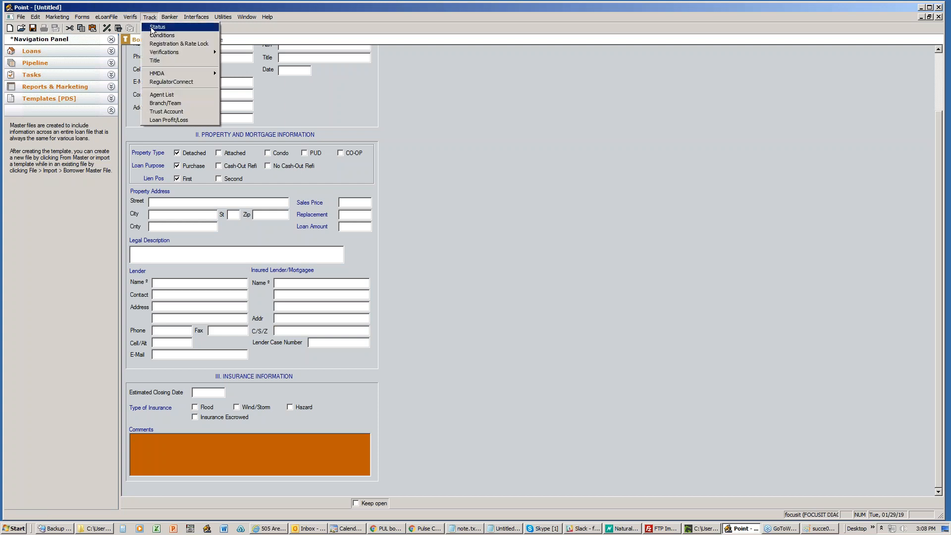
left_click(152, 28)
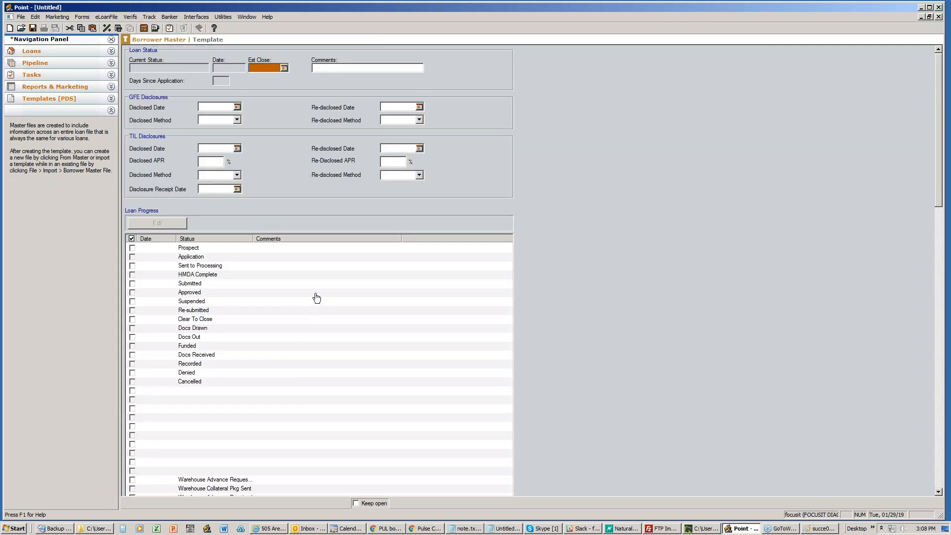
scroll(317, 298, "down", 5)
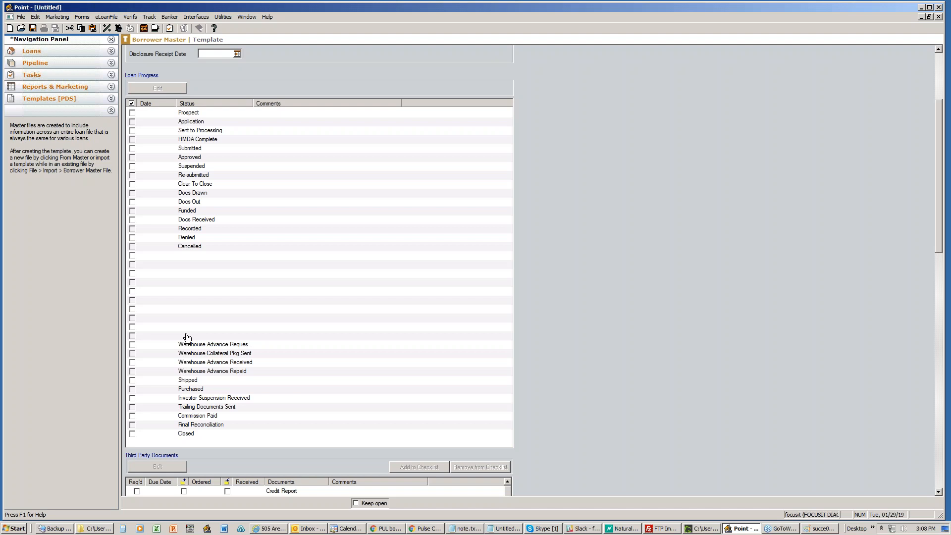
scroll(186, 337, "down", 5)
scroll(229, 327, "down", 5)
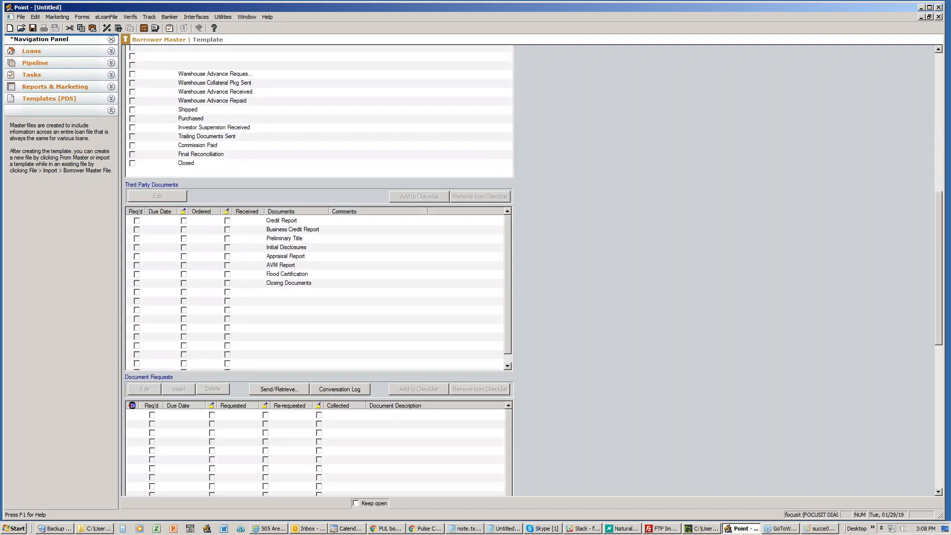
scroll(280, 363, "down", 10)
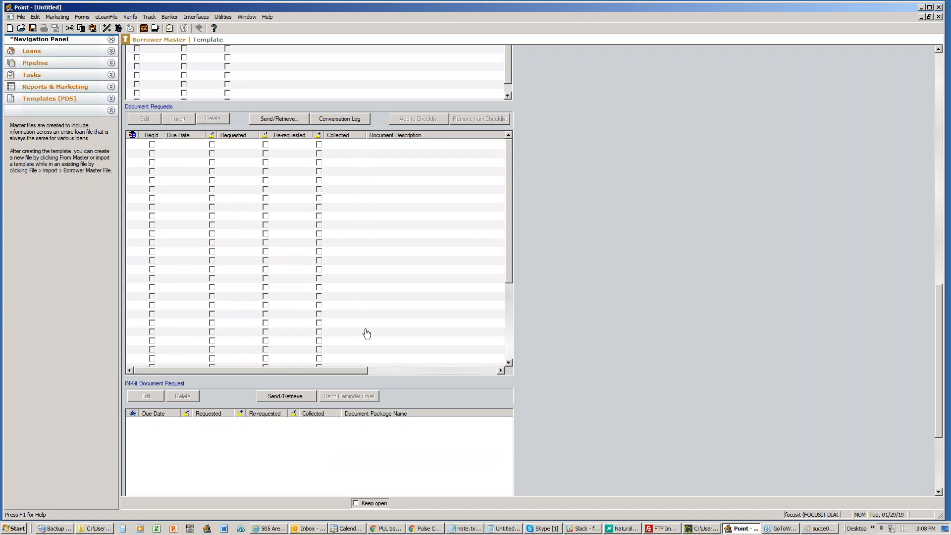
scroll(366, 333, "down", 5)
scroll(319, 269, "up", 20)
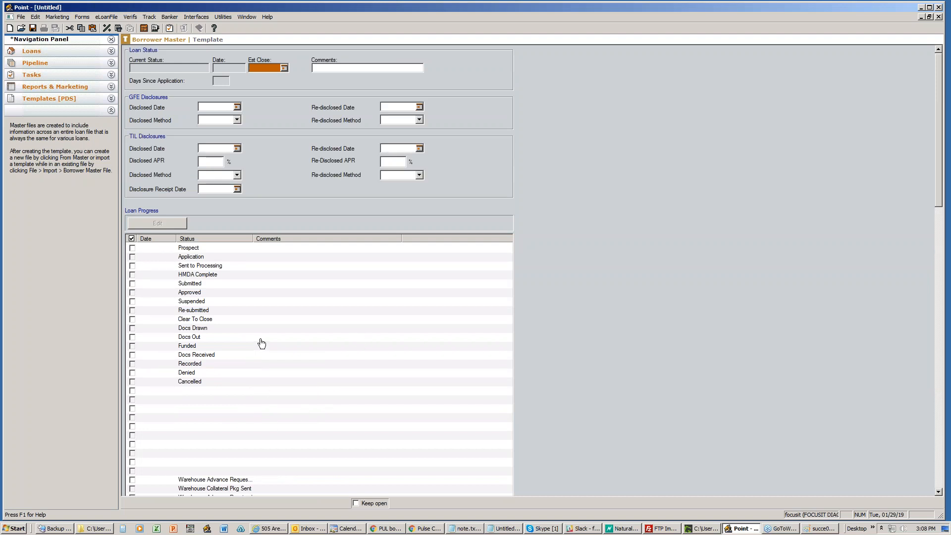
Add a custom status named PreQual in the first empty Loan Progress row, below Cancelled.
scroll(286, 334, "down", 5)
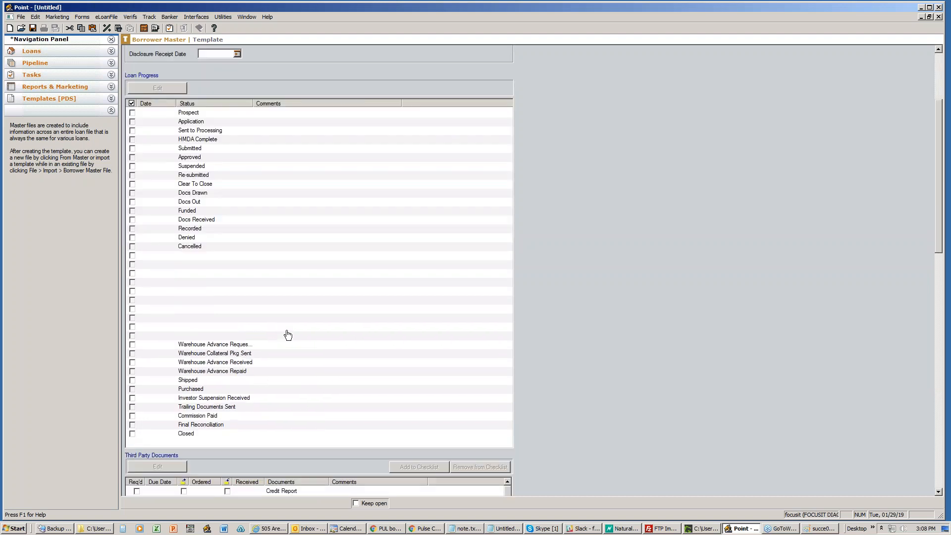
double_click(184, 255)
left_click(422, 259)
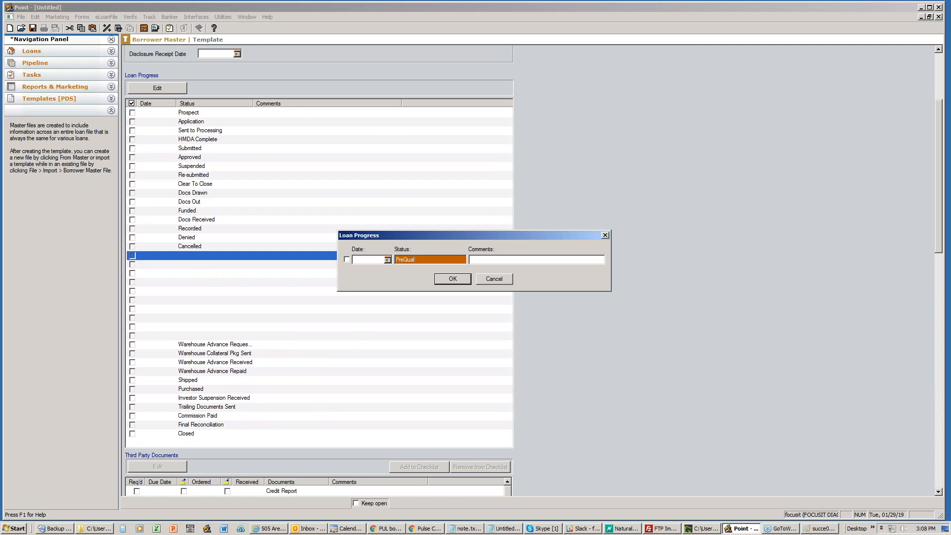
left_click(444, 281)
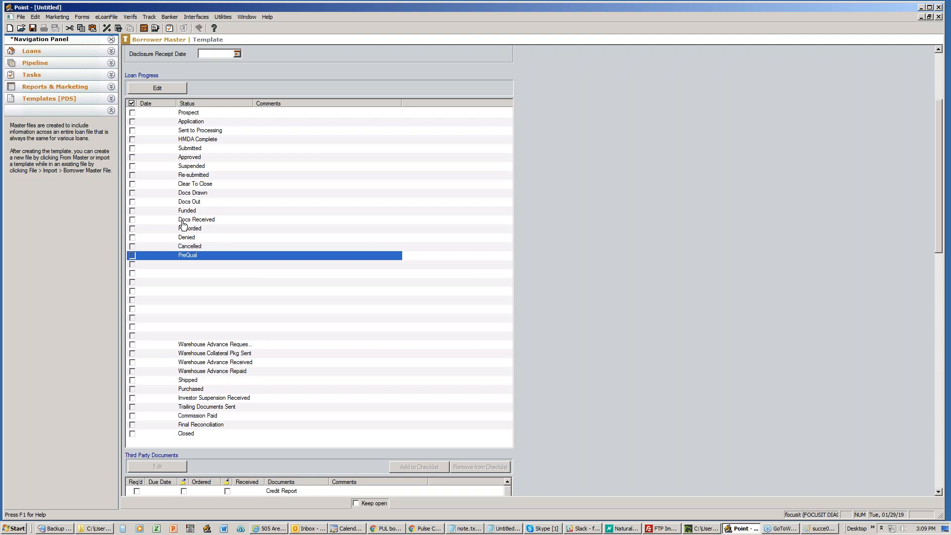
Open the loan search results and examine the available ways to start a new borrower loan file, without creating one.
left_click(31, 51)
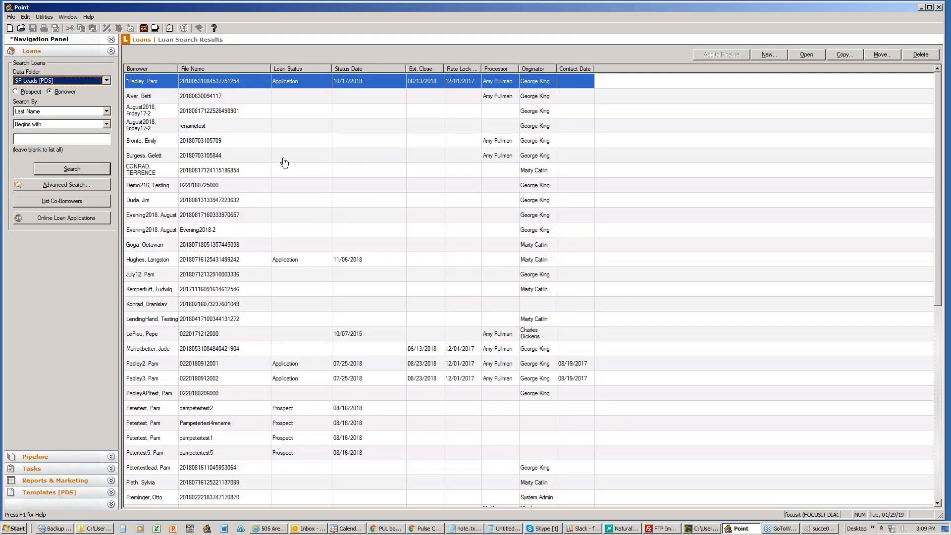
left_click(765, 57)
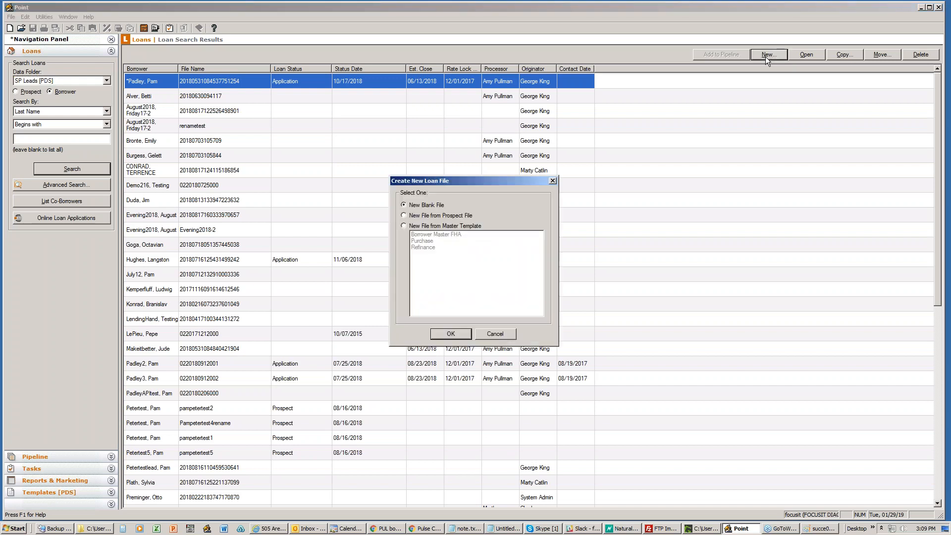
left_click(504, 338)
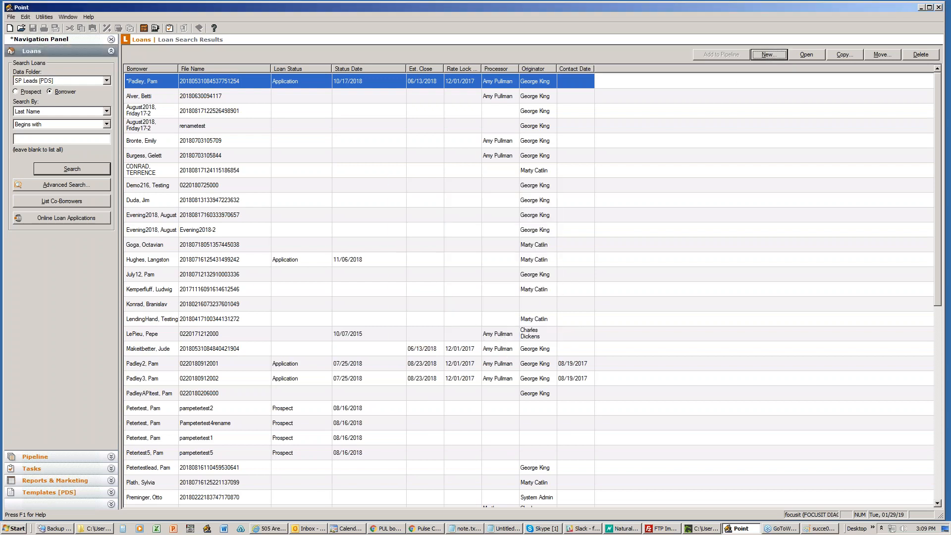
left_click(11, 18)
mouse_move(22, 24)
mouse_move(176, 28)
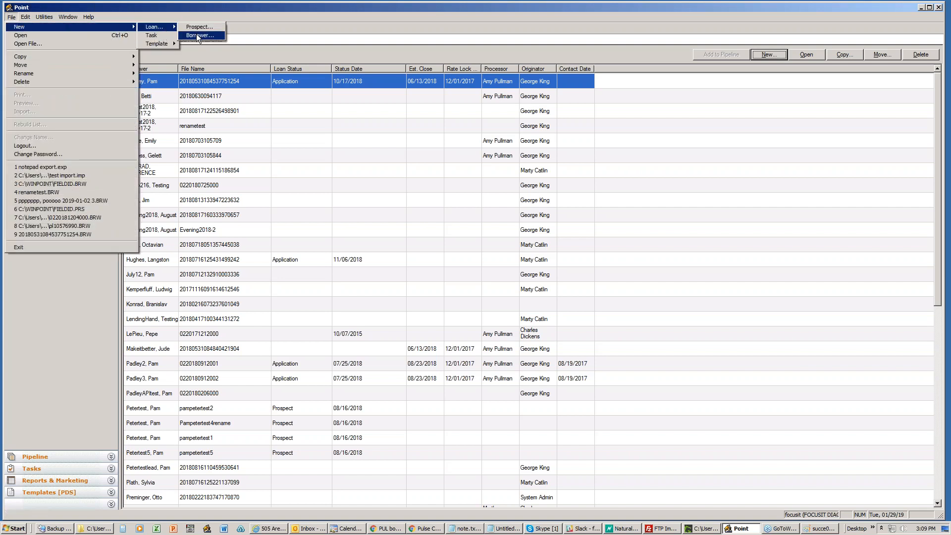
left_click(259, 19)
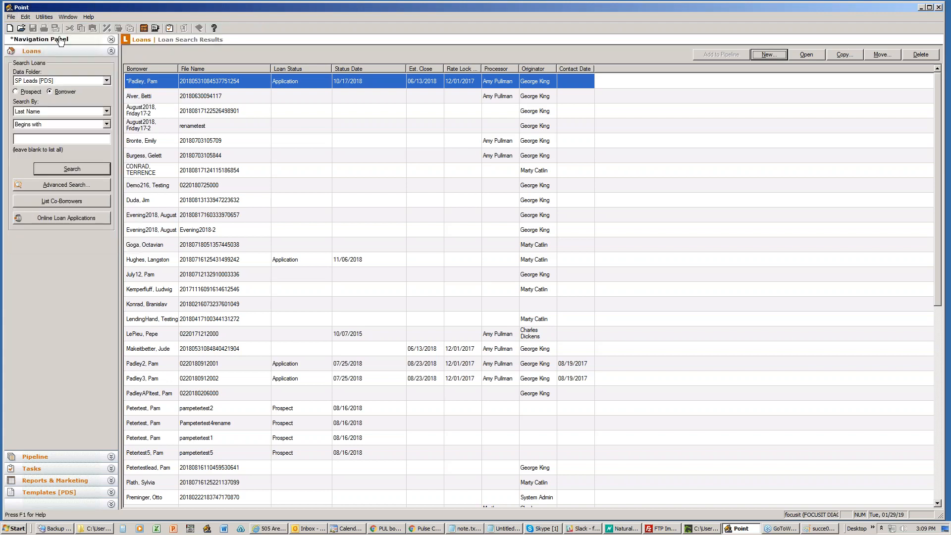
left_click(10, 29)
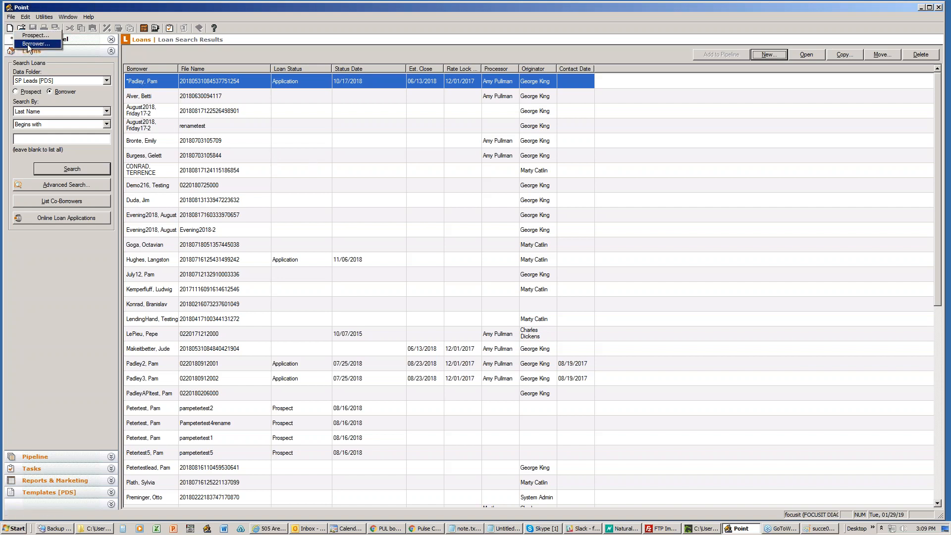
left_click(200, 9)
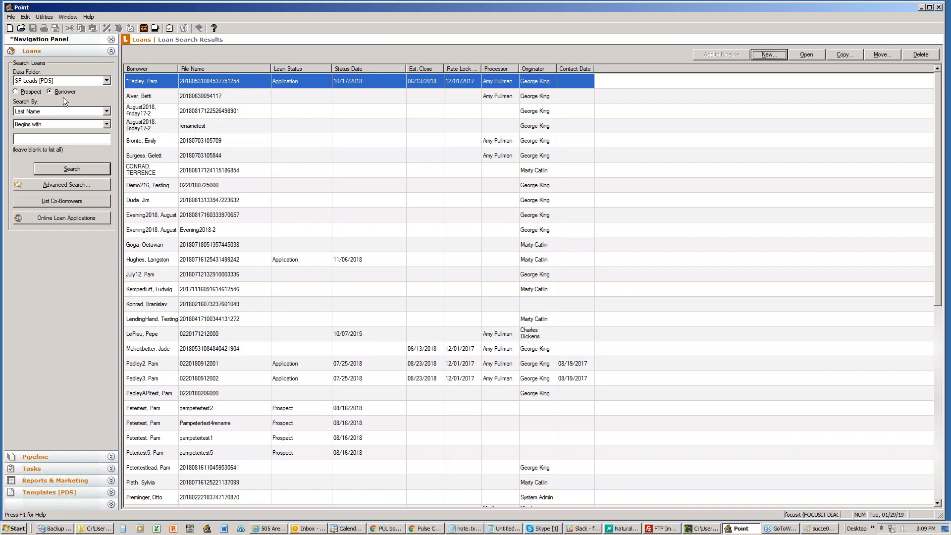
Create a new borrower loan in the Atlanta Prospect data folder from the Purchase master template, discarding the unsaved Untitled template.
left_click(107, 80)
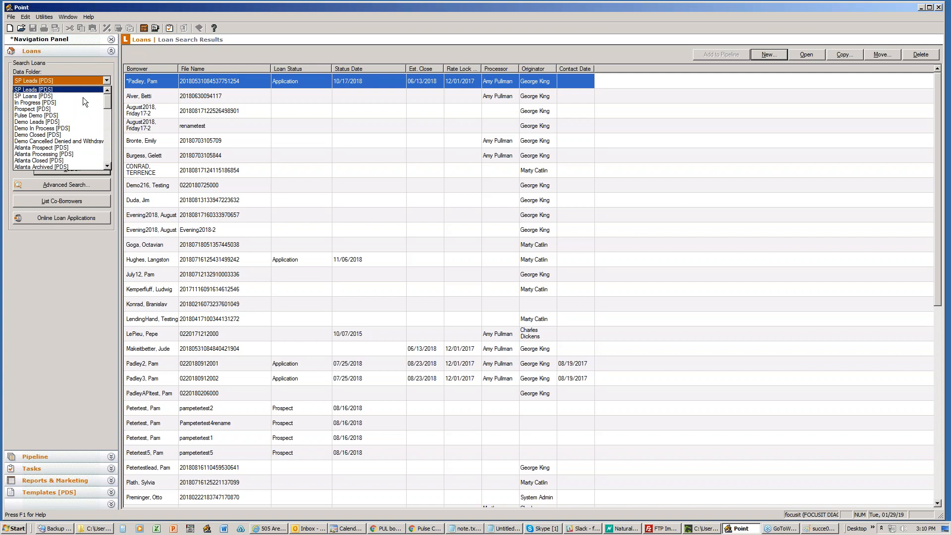
left_click(61, 147)
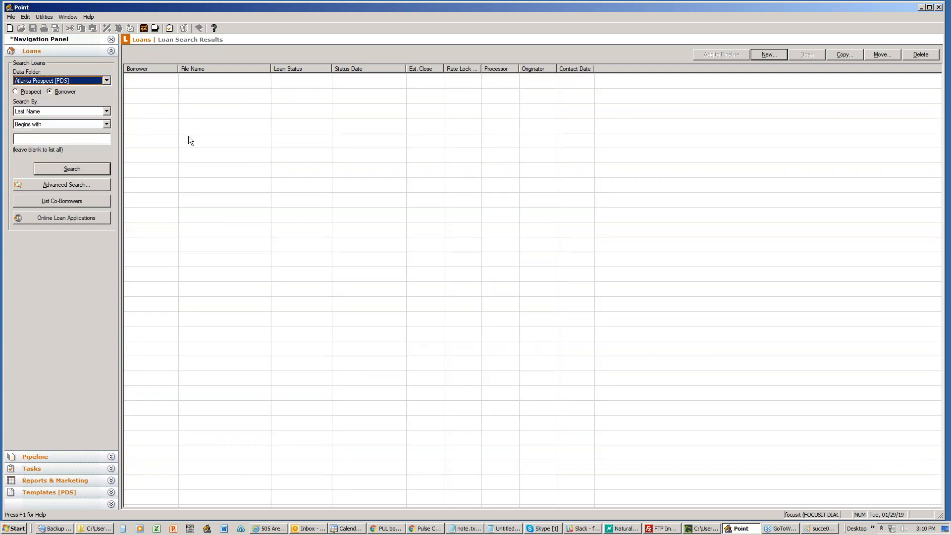
left_click(768, 54)
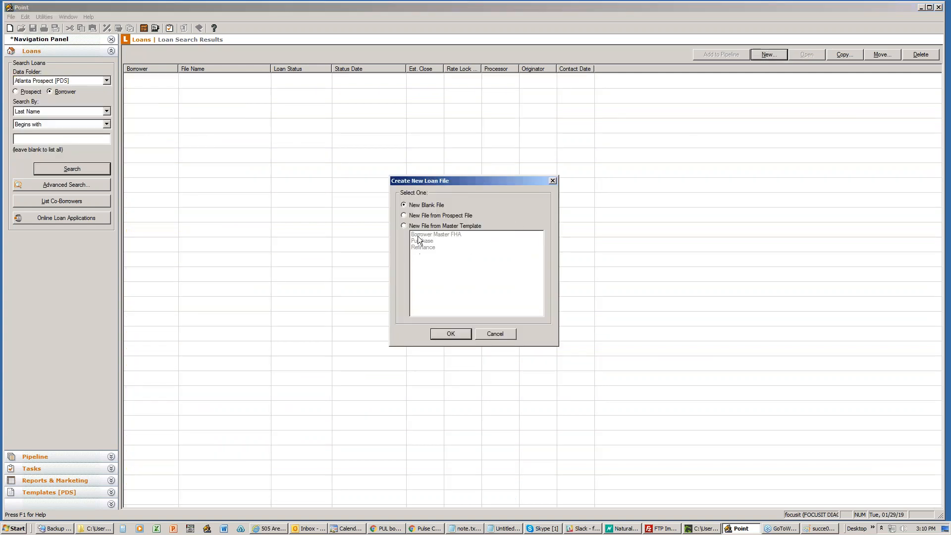
left_click(418, 227)
left_click(423, 241)
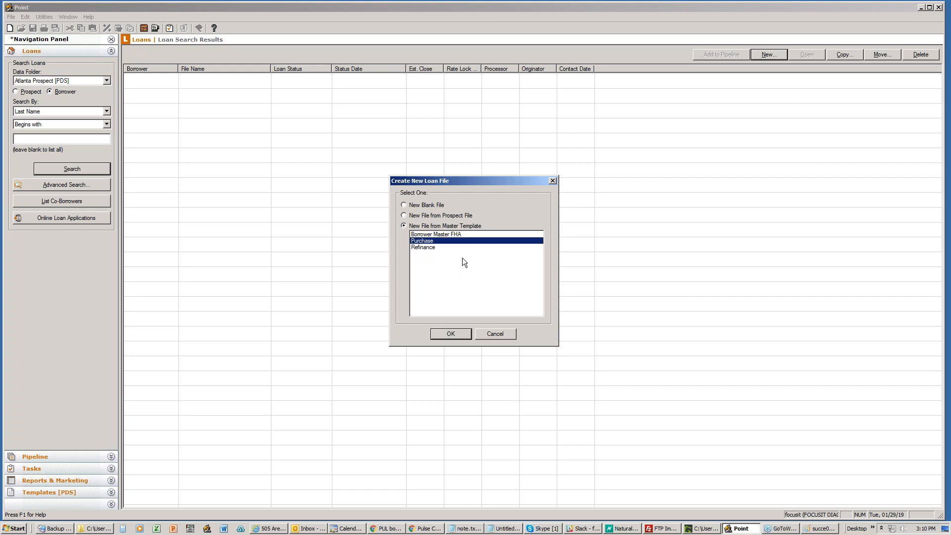
left_click(451, 334)
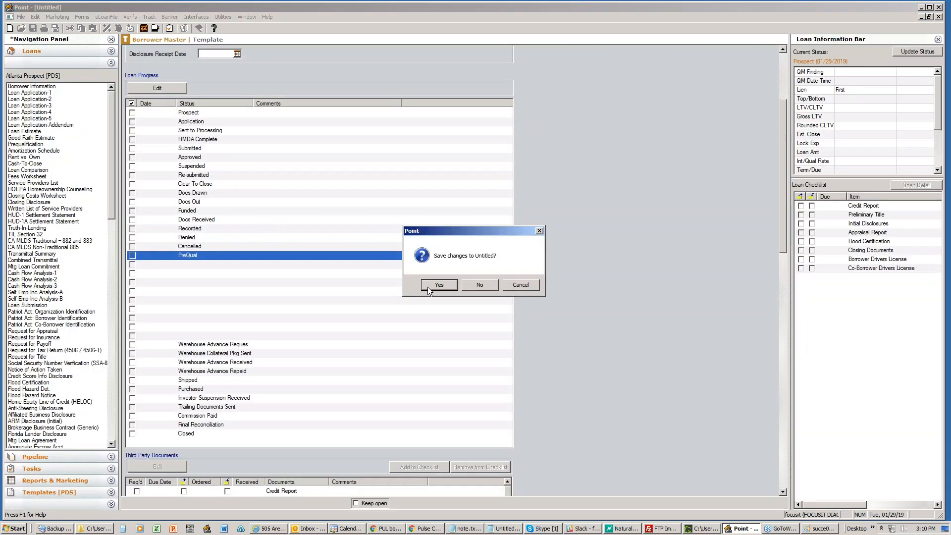
left_click(478, 285)
left_click(45, 62)
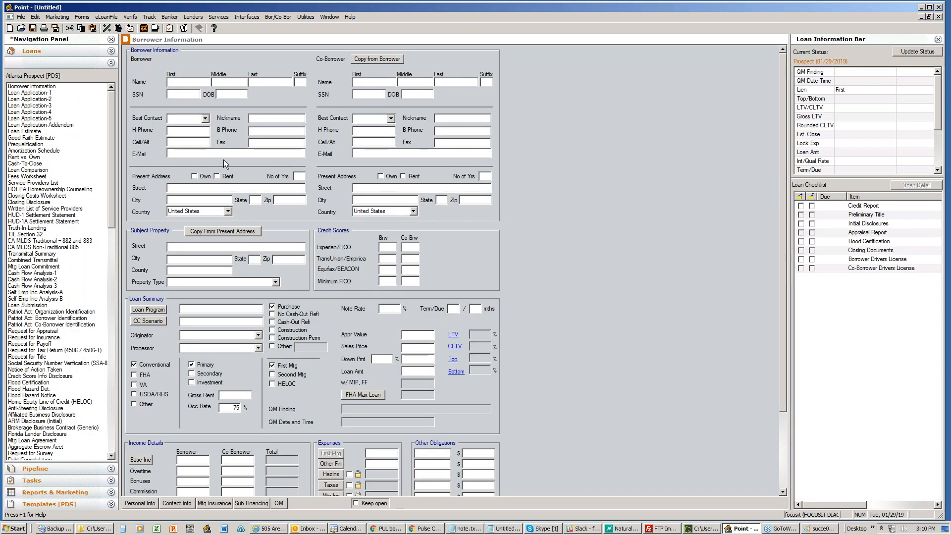
Review page 4 of the new loan's application and the Loan Progress and Third Party Documents lists on its Status tracking screen.
left_click(40, 112)
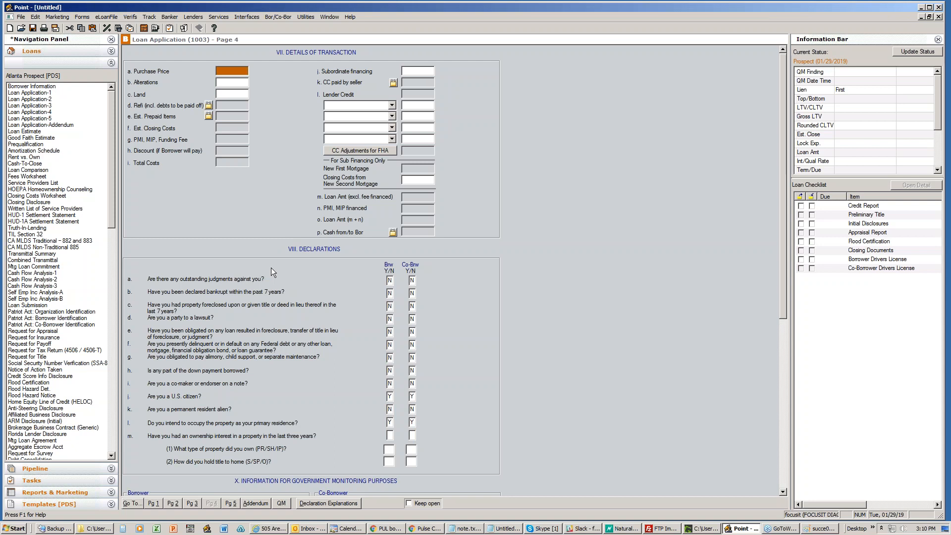
left_click(149, 17)
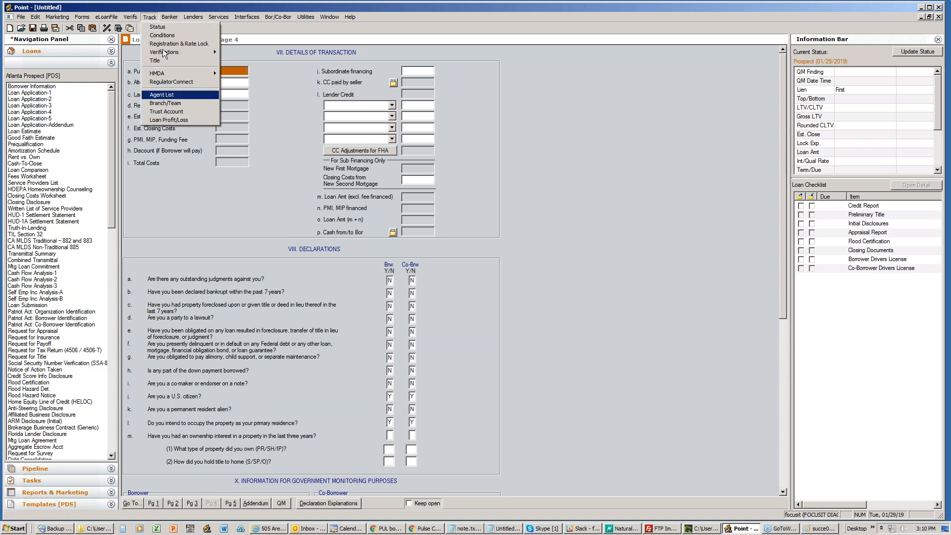
left_click(157, 26)
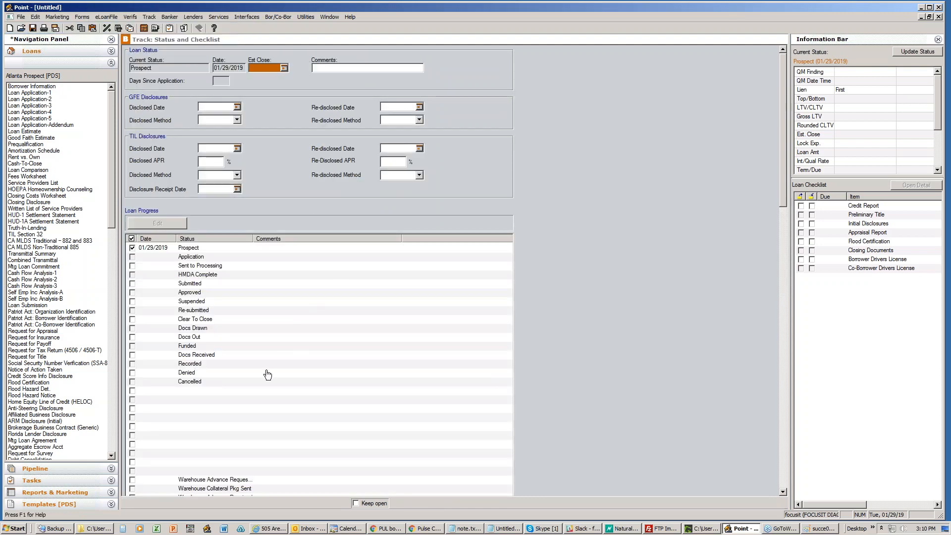
scroll(268, 371, "down", 5)
scroll(268, 371, "down", 5)
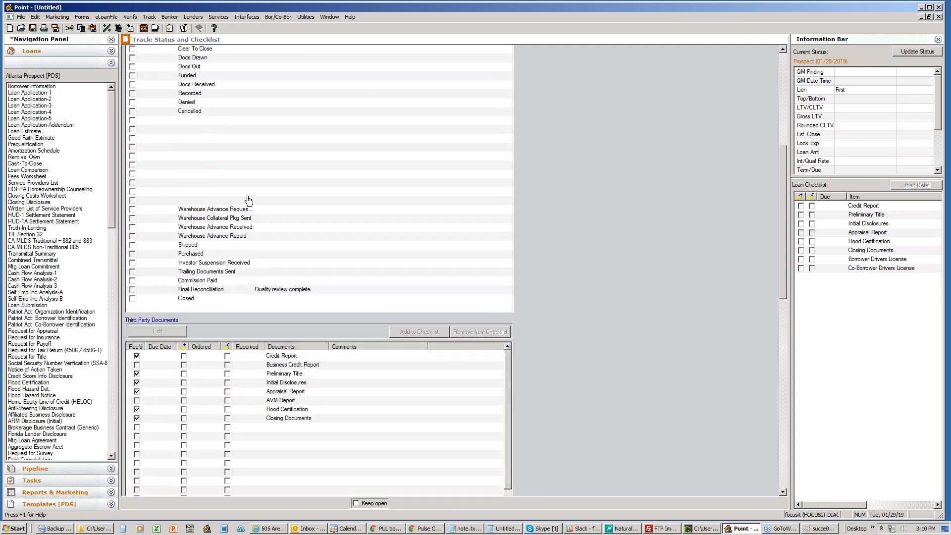
scroll(243, 241, "up", 5)
scroll(243, 242, "up", 5)
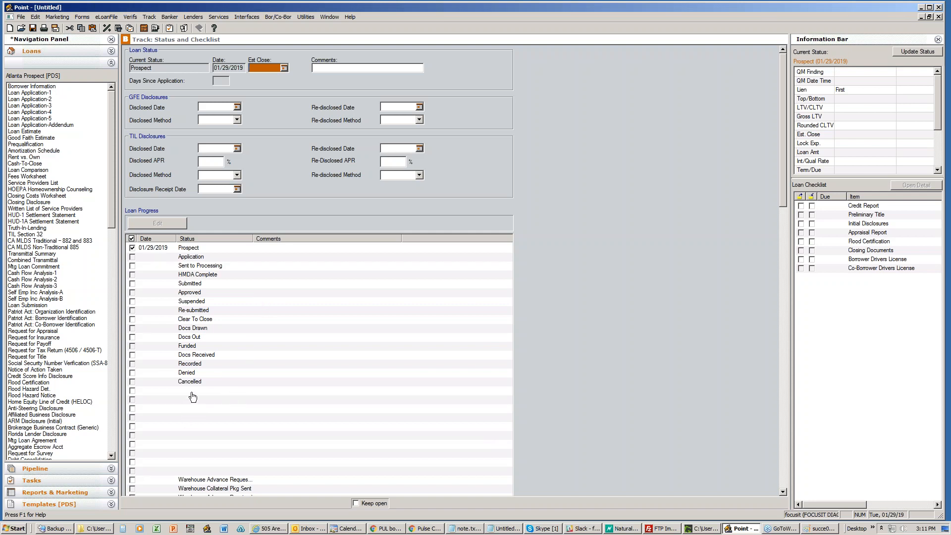
Return to the loan's Borrower Information form and import the Borrower Master file Refinance.bmt into it.
left_click(32, 87)
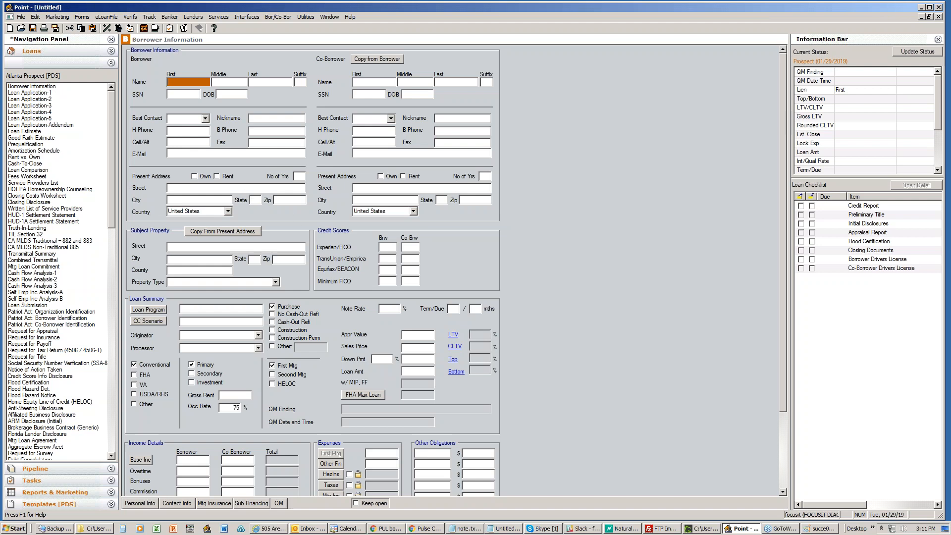
left_click(22, 17)
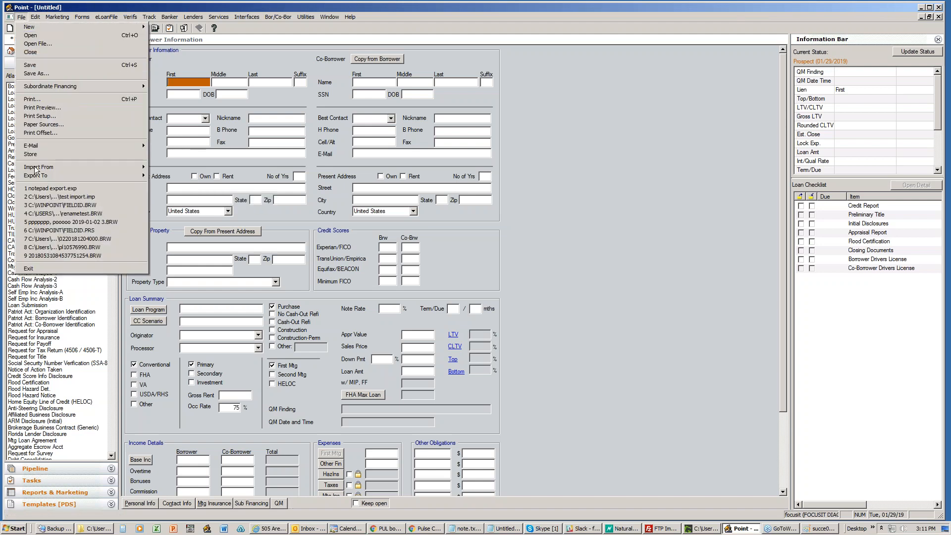
mouse_move(34, 166)
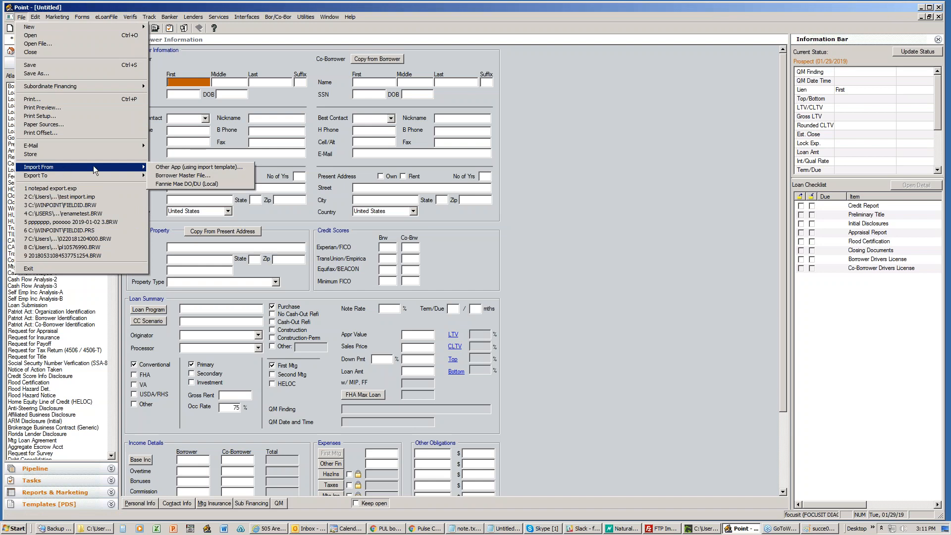
left_click(169, 176)
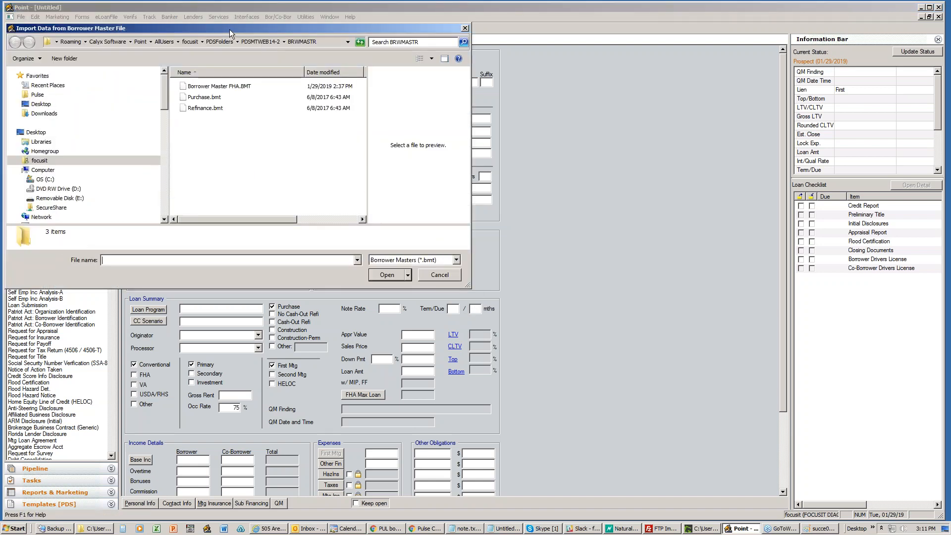
left_click_drag(230, 28, 356, 81)
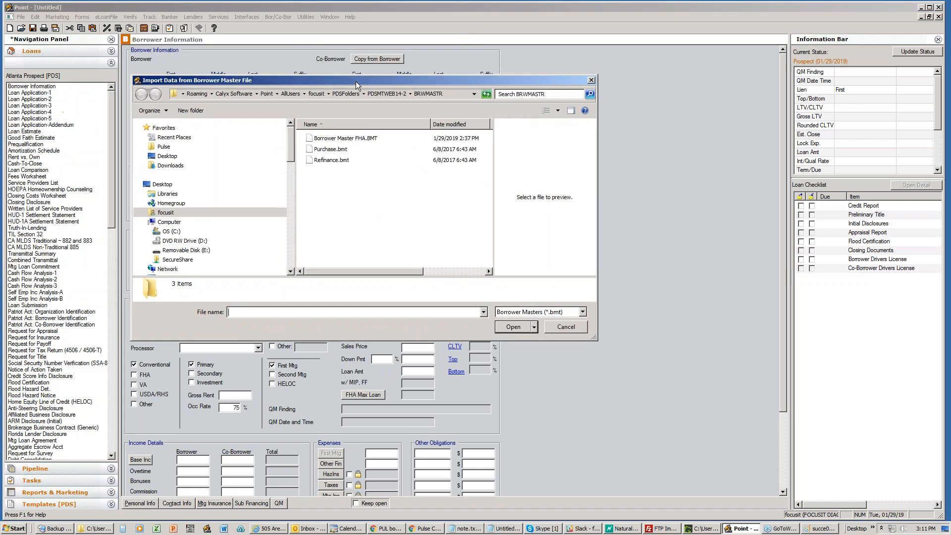
left_click(331, 161)
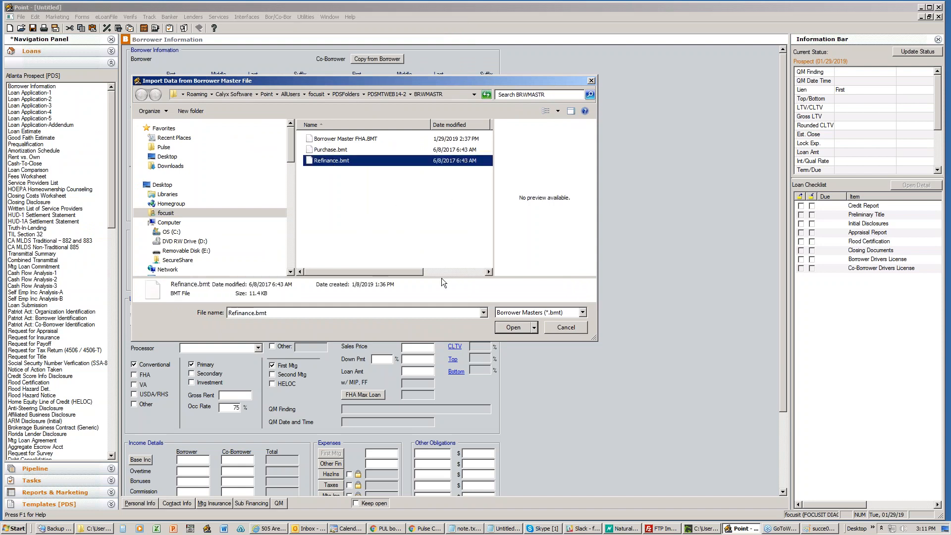
left_click(515, 329)
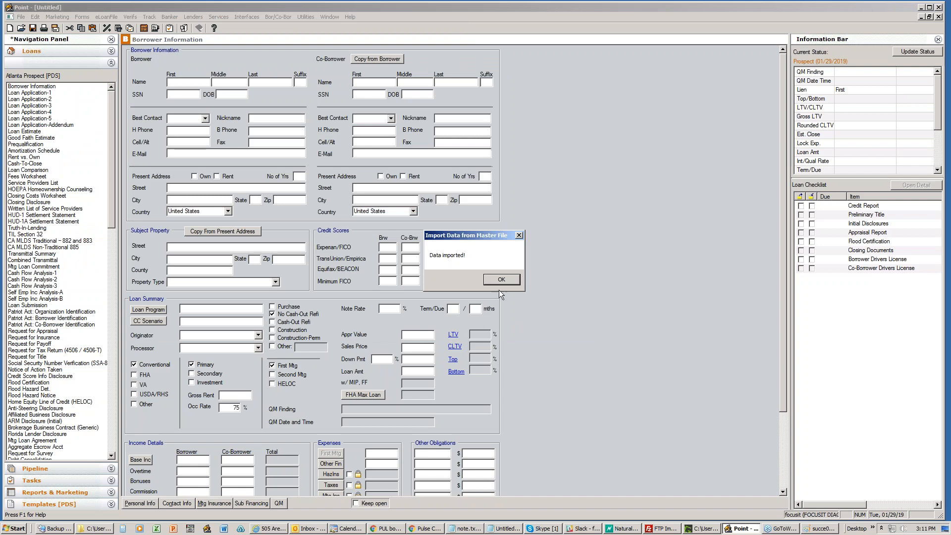
left_click(502, 280)
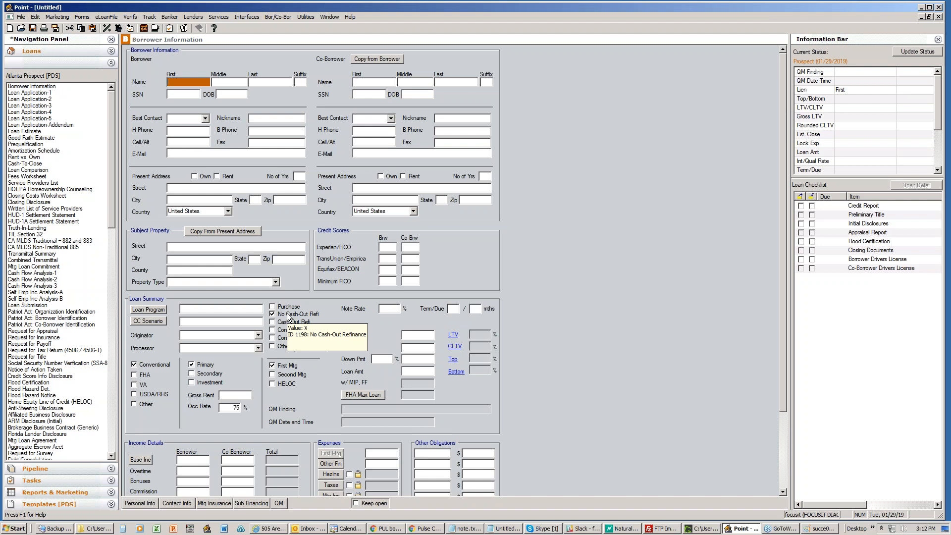
Close the untitled loan without saving and open the Borrower Master FHA template.
left_click(939, 16)
left_click(470, 287)
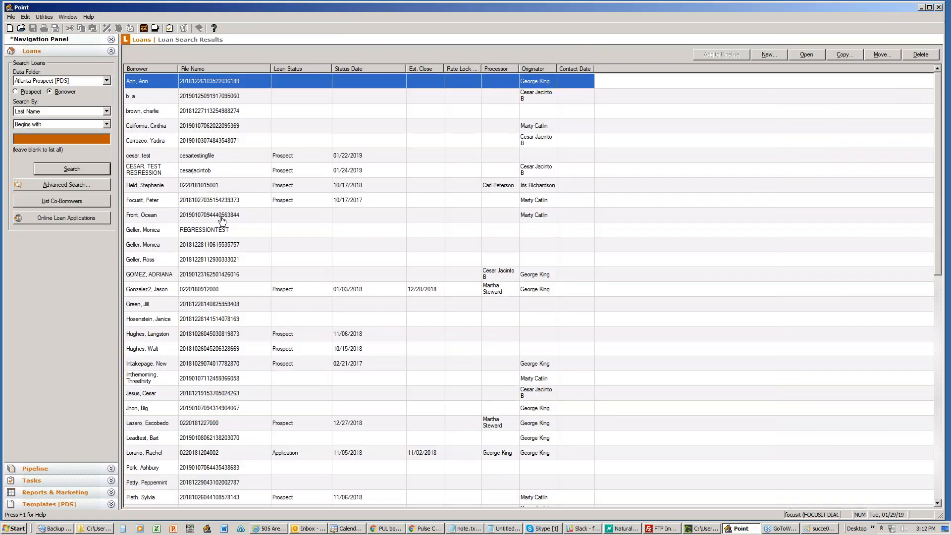
left_click(55, 504)
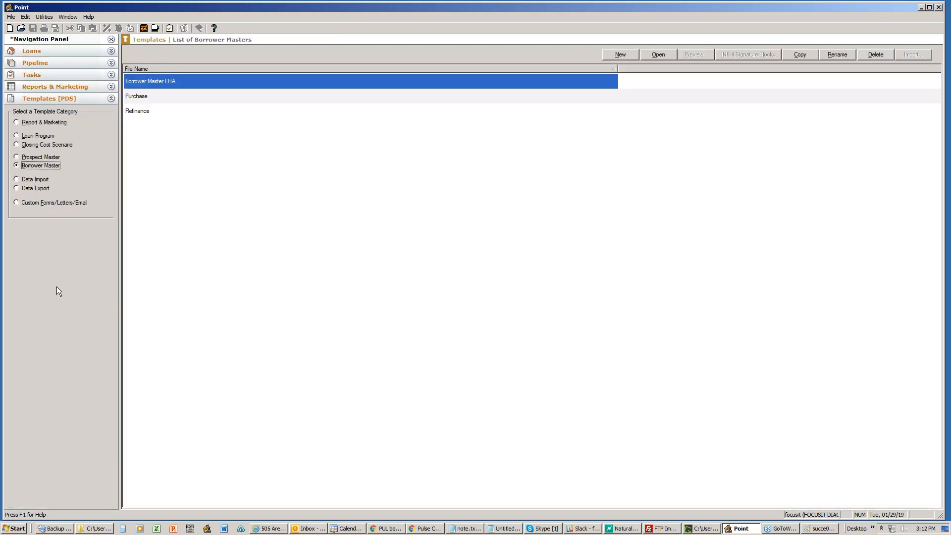
left_click(664, 55)
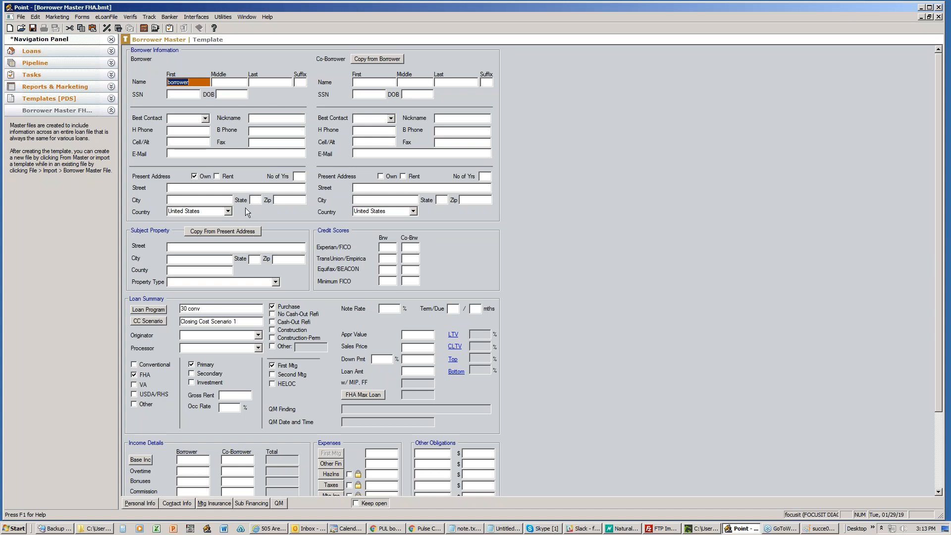
Examine the contact sections of the template's Agent List and open its Fees Worksheet.
left_click(148, 18)
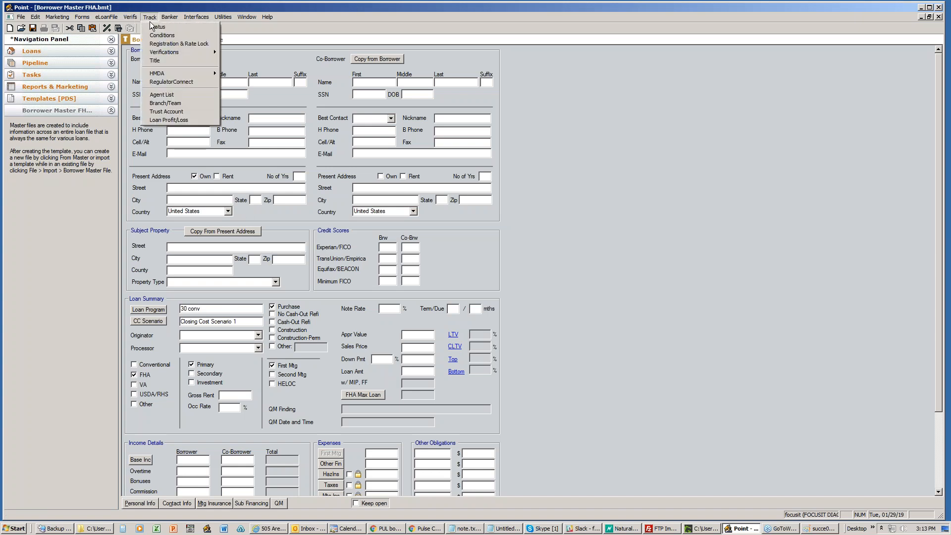
left_click(156, 95)
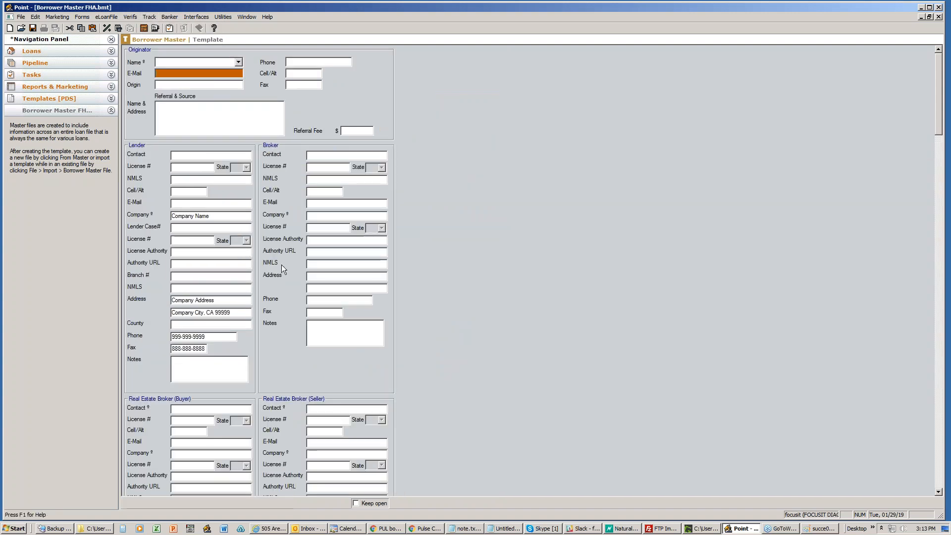
scroll(285, 271, "down", 9)
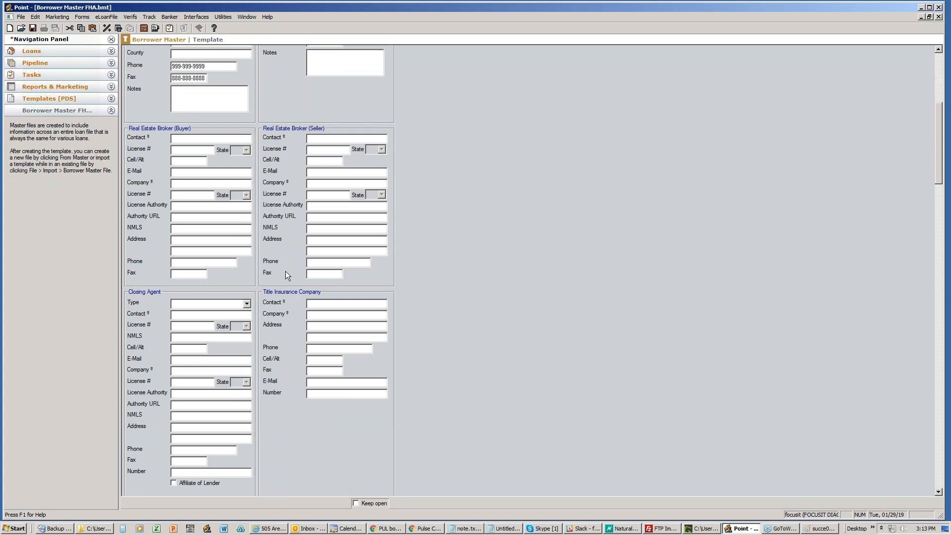
scroll(285, 272, "up", 9)
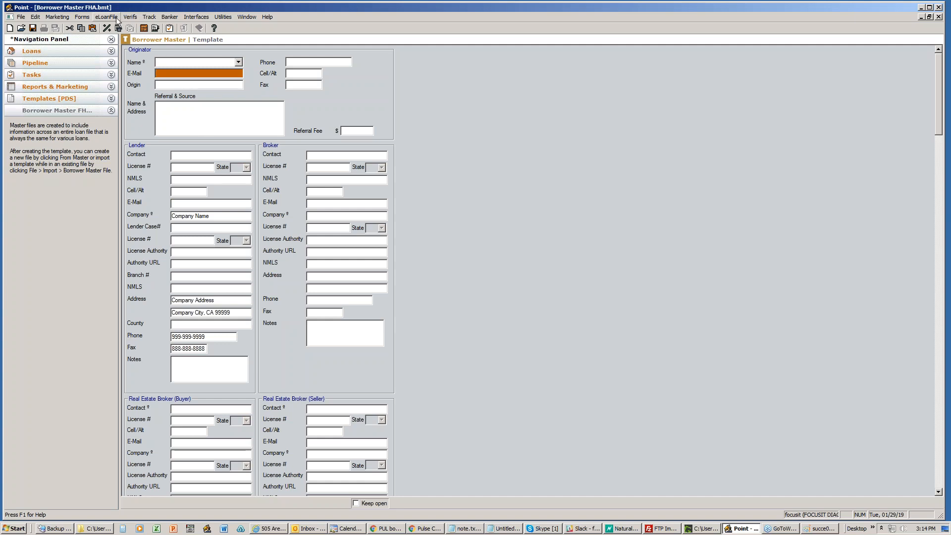
left_click(82, 17)
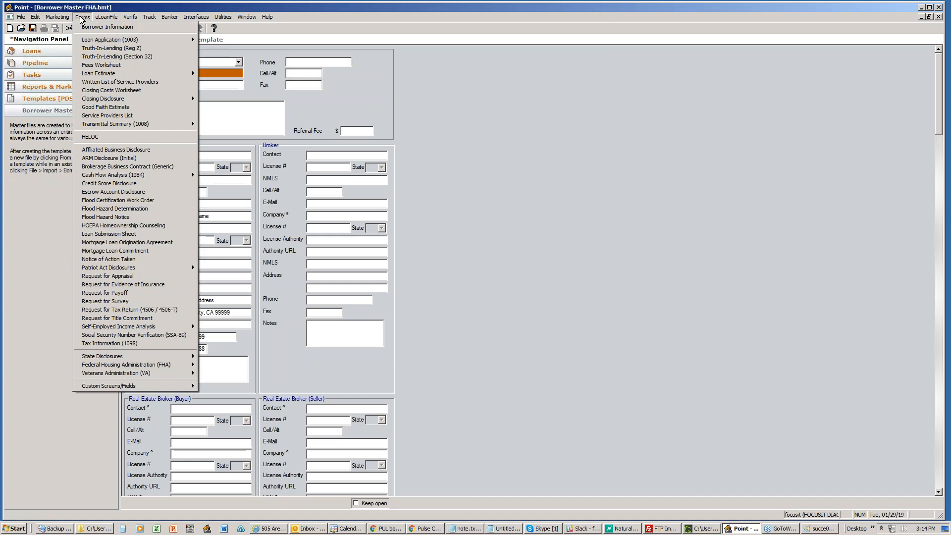
left_click(96, 64)
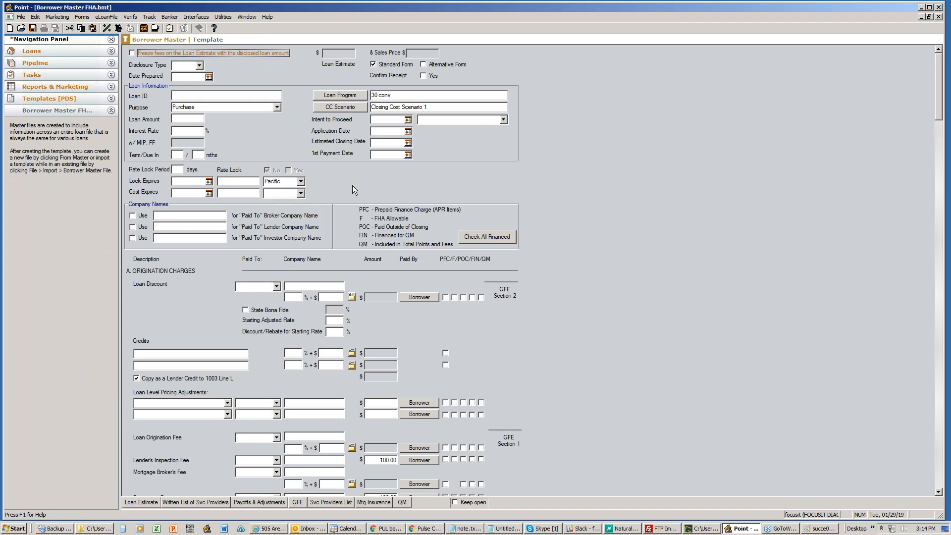
Review the origination charges on the template's Fees Worksheet and close the Borrower Master FHA template without saving.
scroll(361, 186, "down", 6)
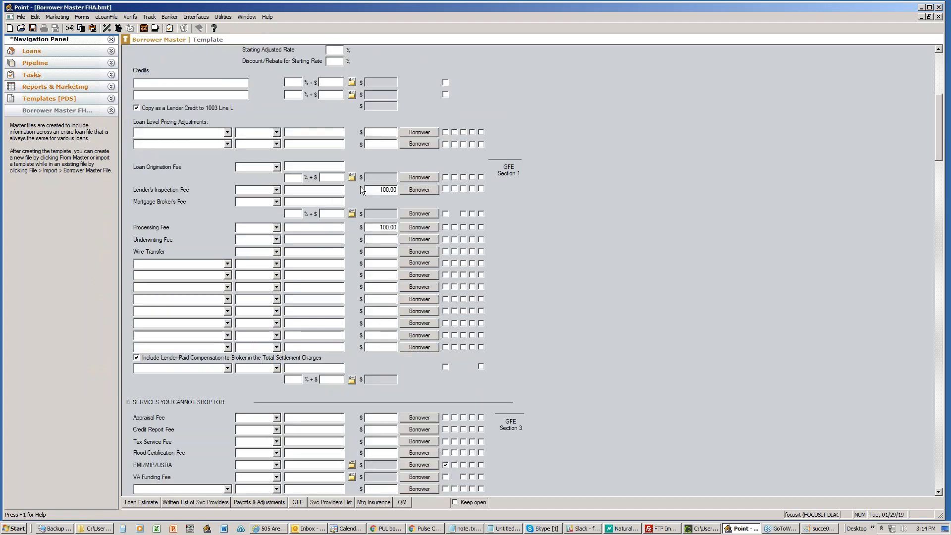
scroll(361, 186, "up", 3)
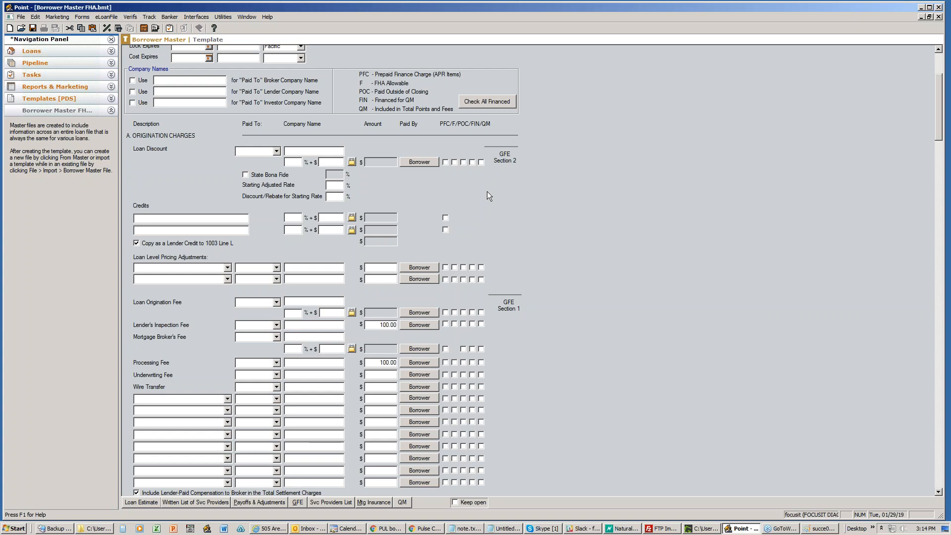
scroll(486, 191, "up", 3)
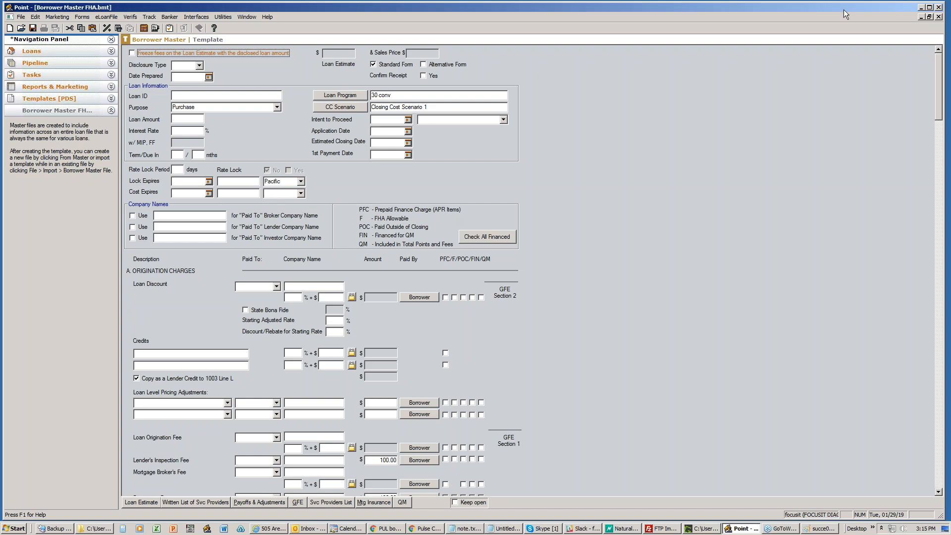
left_click(939, 19)
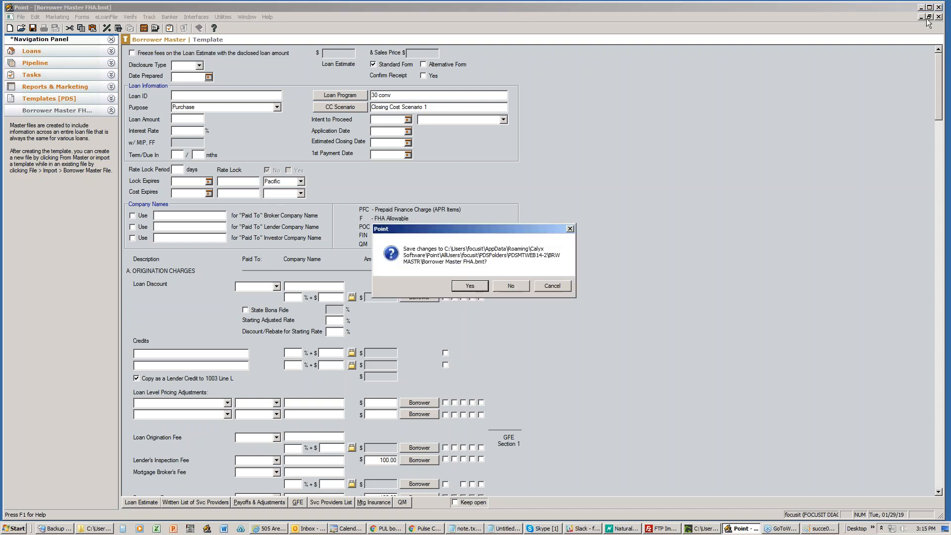
left_click(509, 283)
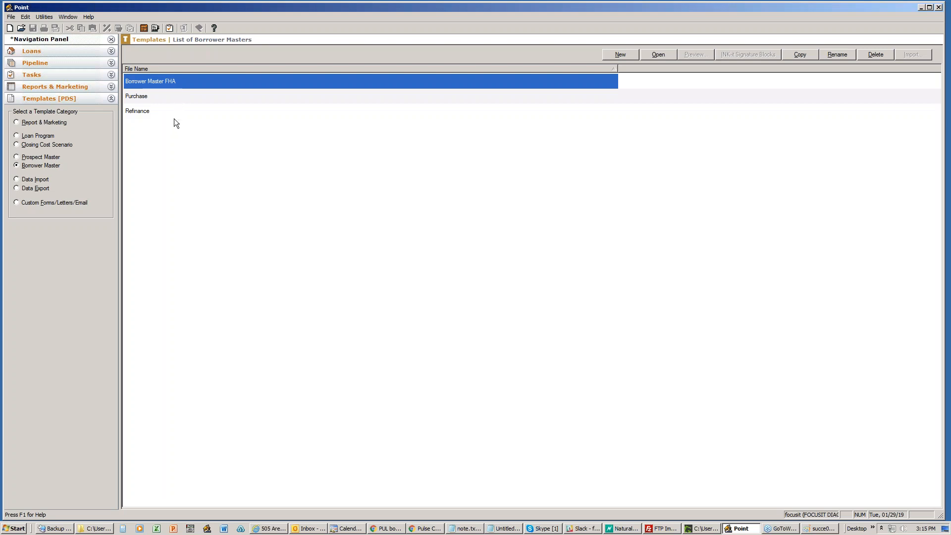
View the copy option for the Borrower Master FHA template without making a copy, and glance at the loan list before returning to the templates.
left_click(809, 55)
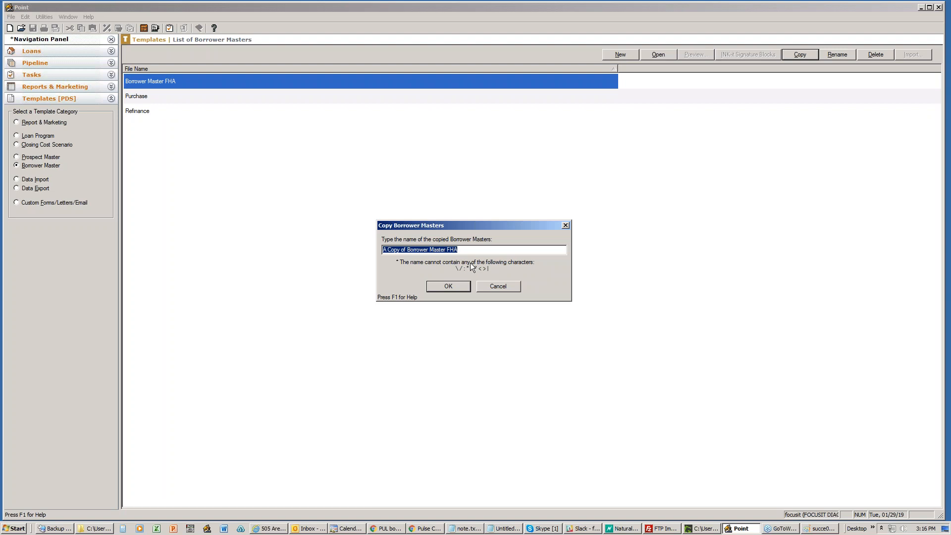
left_click(492, 286)
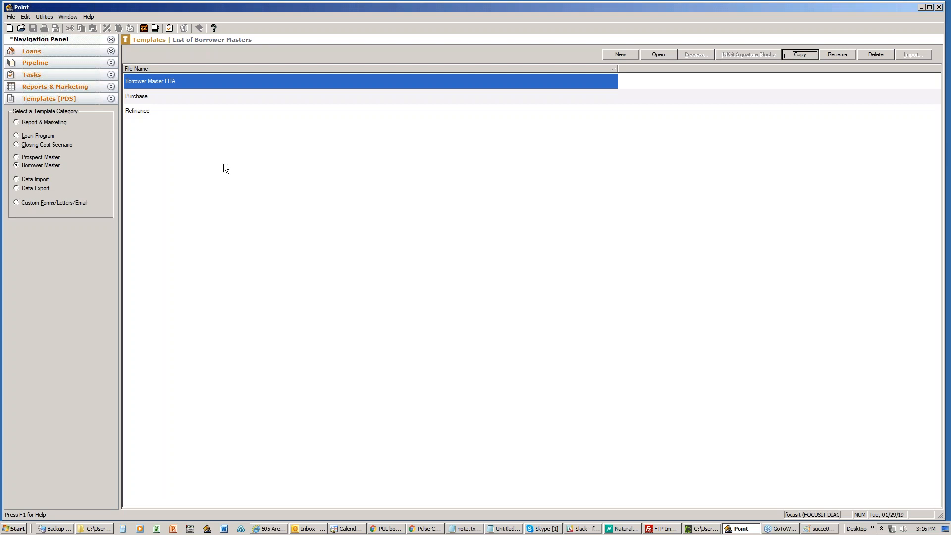
left_click(47, 51)
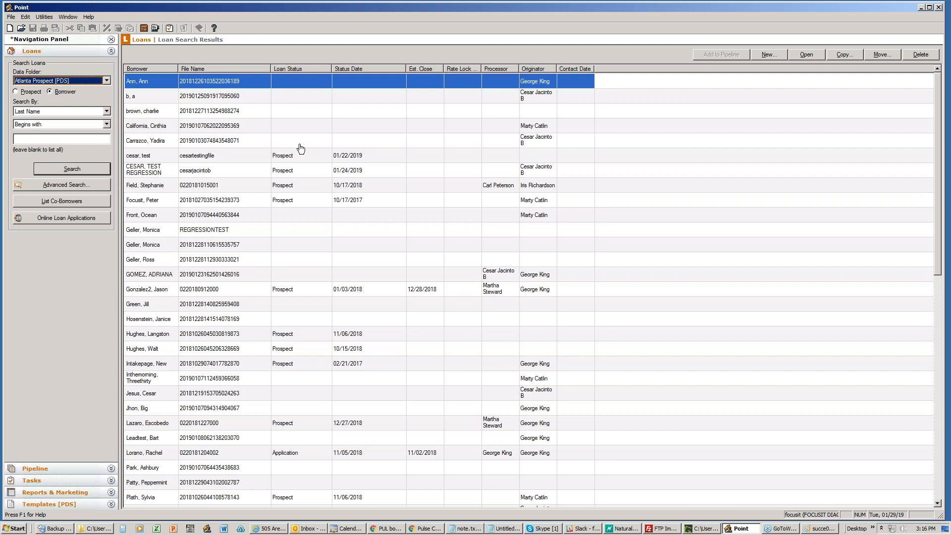
left_click(50, 503)
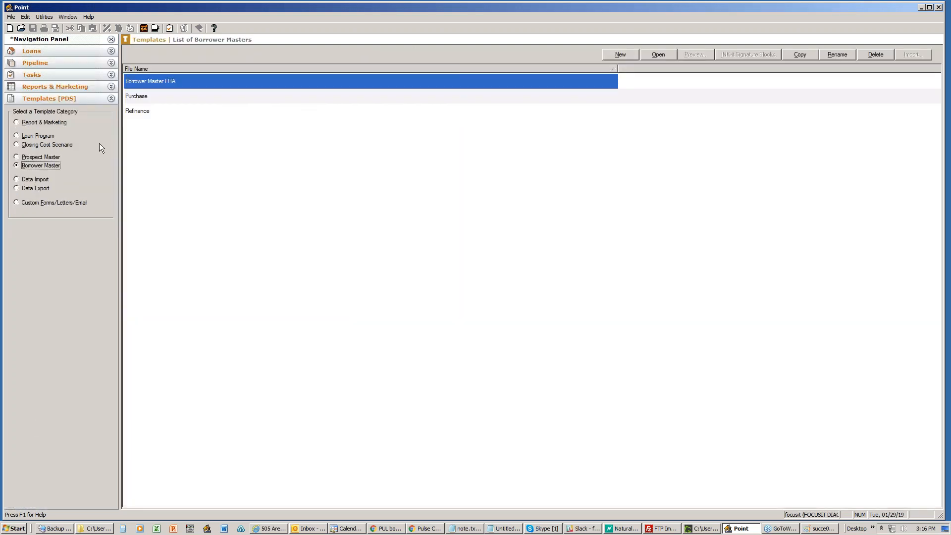
View the Data Export templates and create a new Data Import template using the Fannie Mae 3.2 import format.
left_click(24, 186)
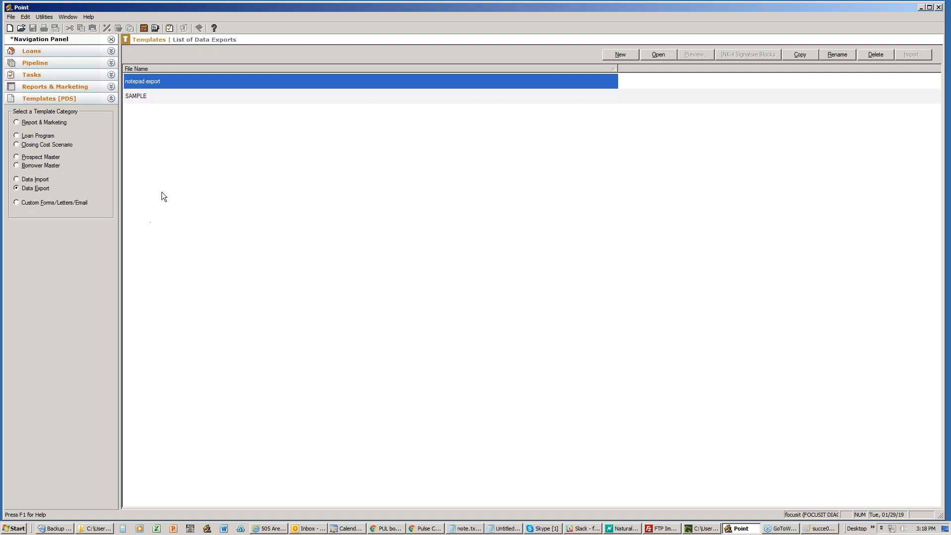
left_click(30, 180)
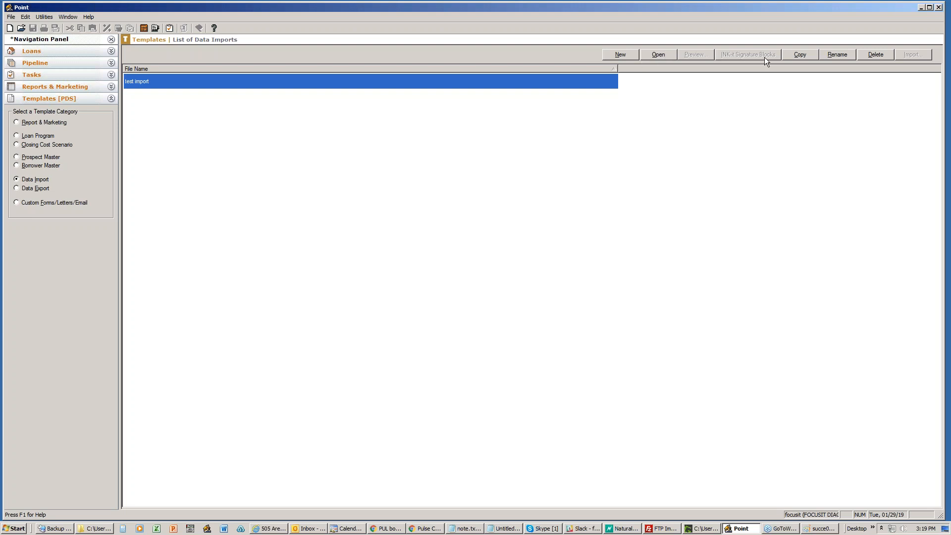
left_click(628, 55)
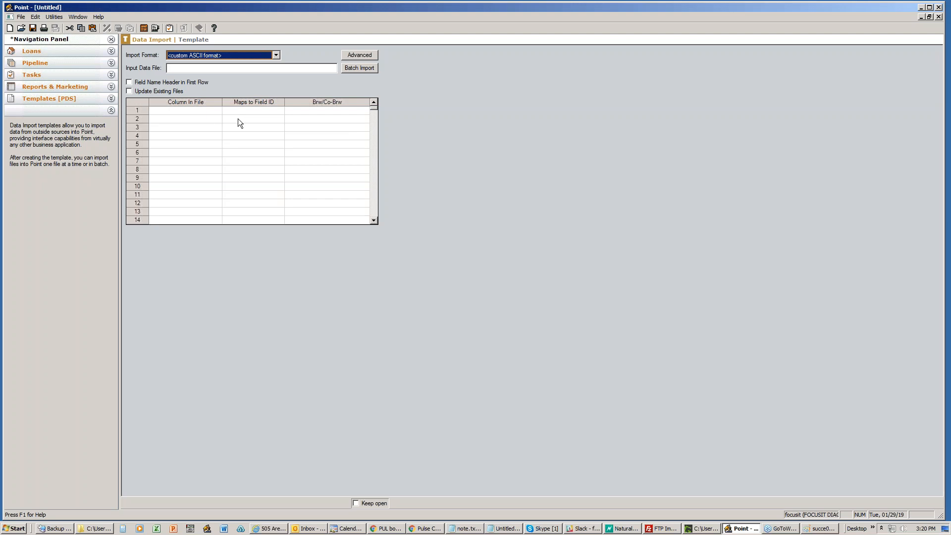
left_click(276, 56)
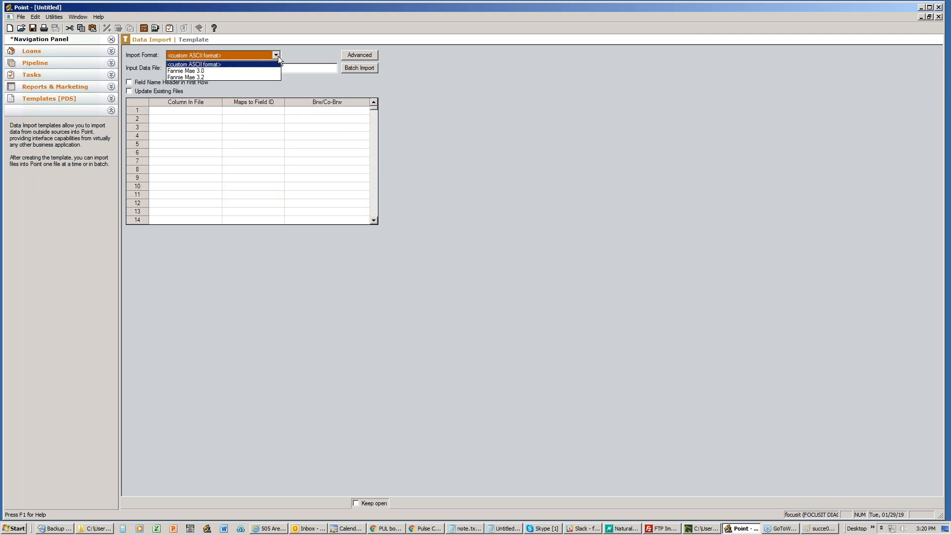
left_click(215, 76)
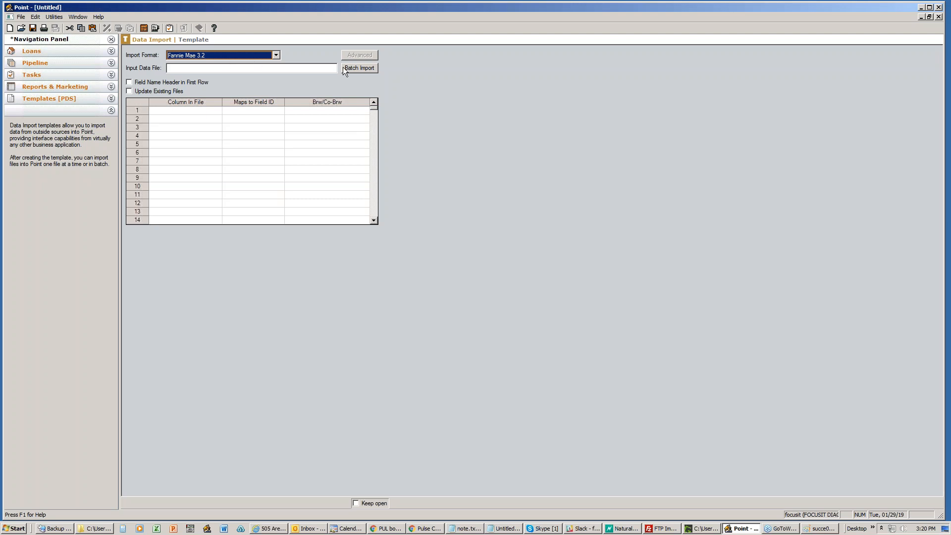
Specify c:\oldfiles\*.fnm as the source for the Fannie Mae batch import and close the dialog without starting the import.
left_click(369, 67)
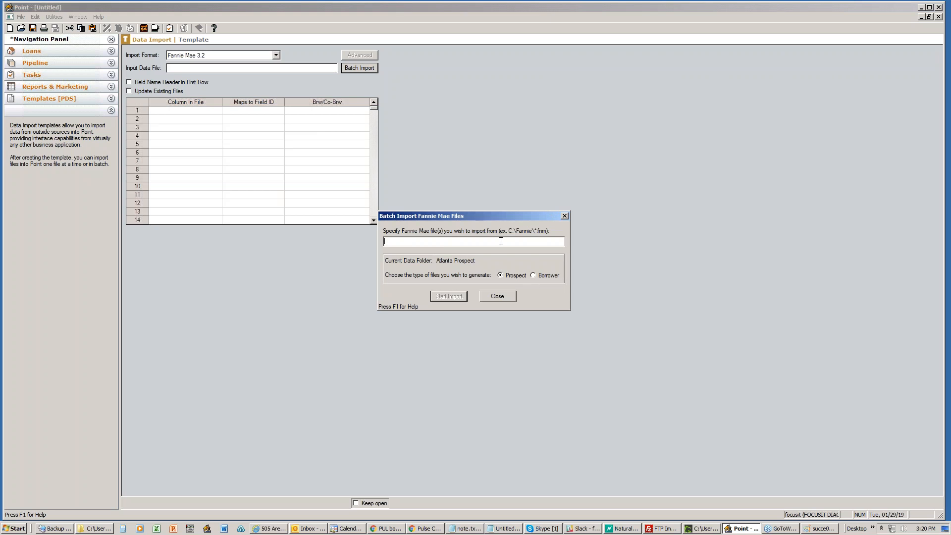
type("c:\\oldfile")
type(".fnm")
left_click(493, 296)
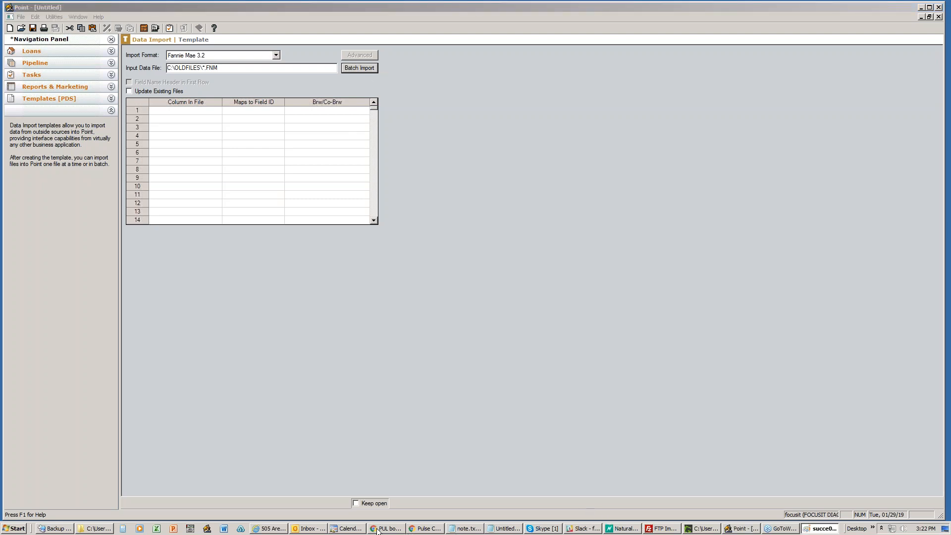
Switch to Chrome, open the PointCentral Administration site in a new tab and sign in with the account password.
mouse_move(420, 531)
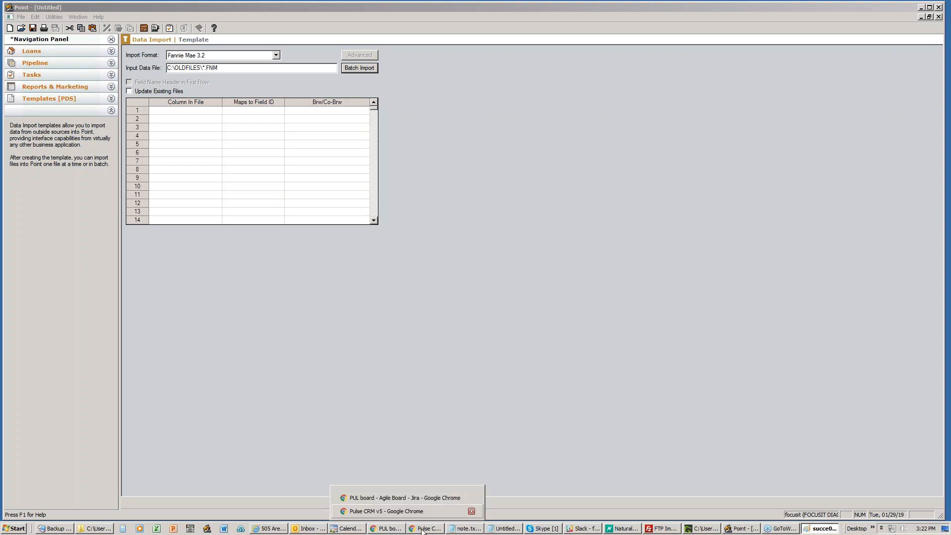
left_click(387, 510)
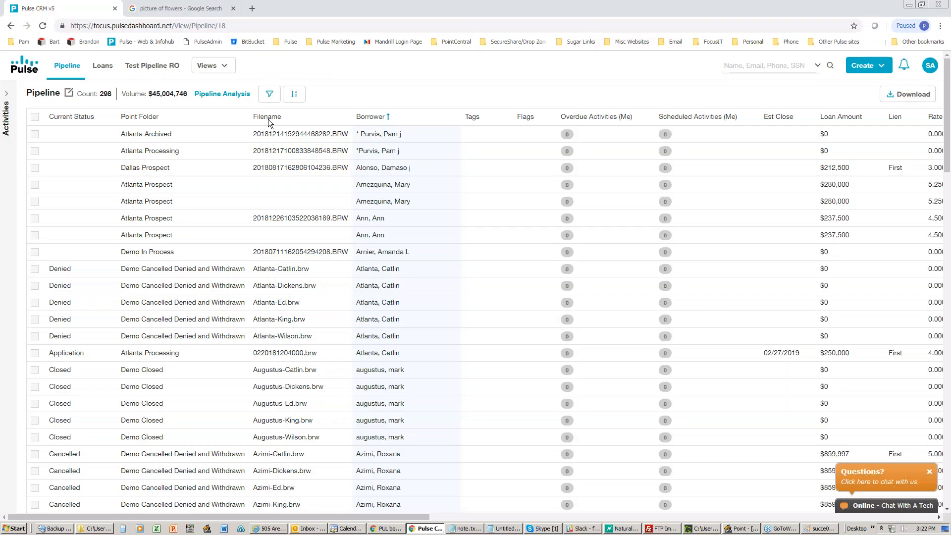
left_click(252, 9)
left_click(281, 42)
left_click(316, 136)
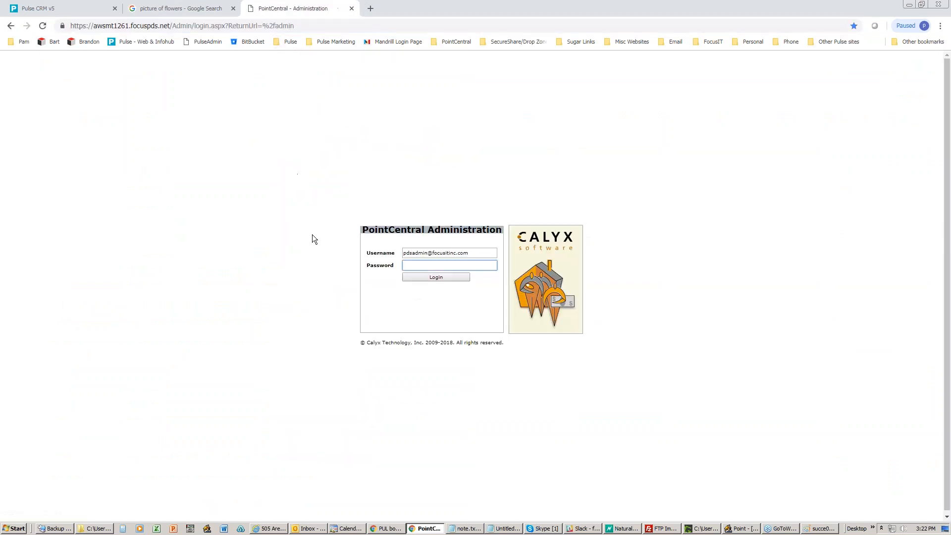
key("alt+Tab")
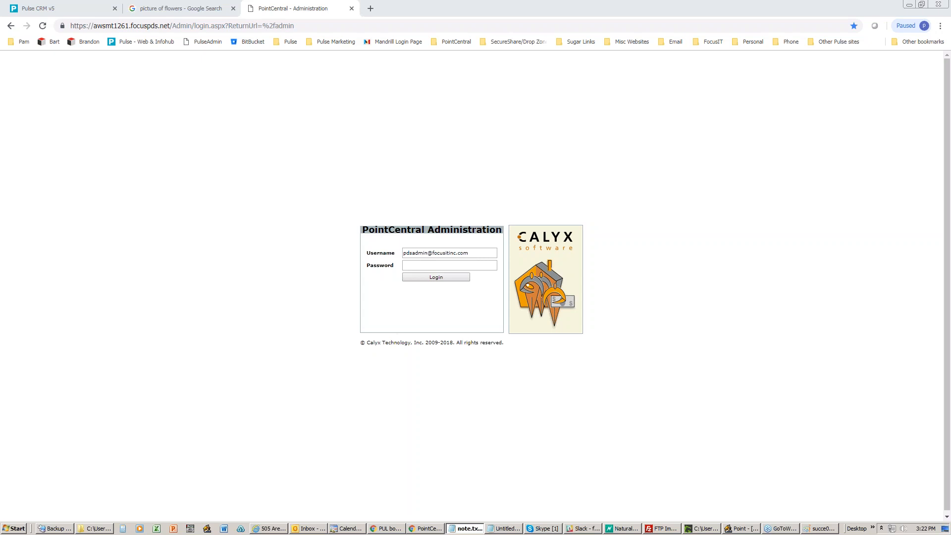
left_click(441, 265)
left_click(439, 278)
left_click(438, 277)
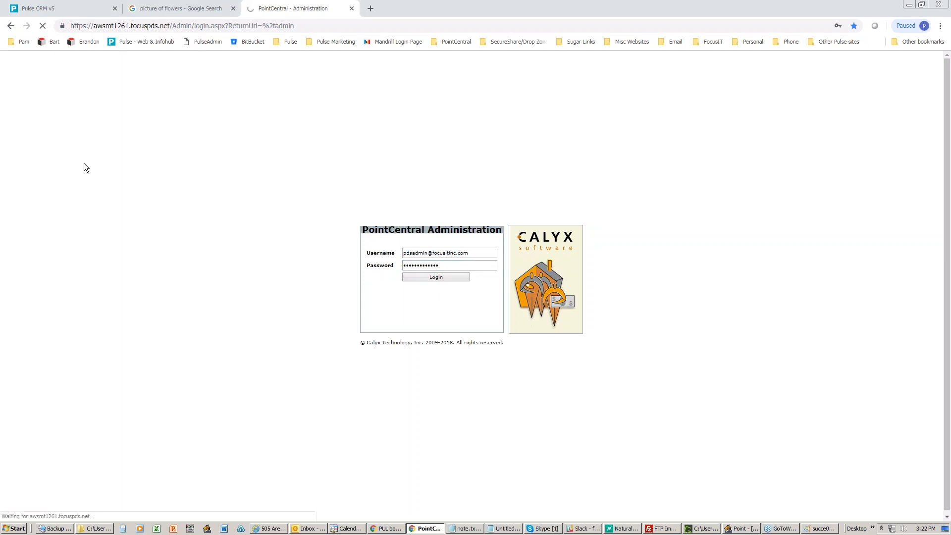
Open the SP Leads data folder for editing from the data folder list and enable Borrower Auto File Naming.
mouse_move(58, 159)
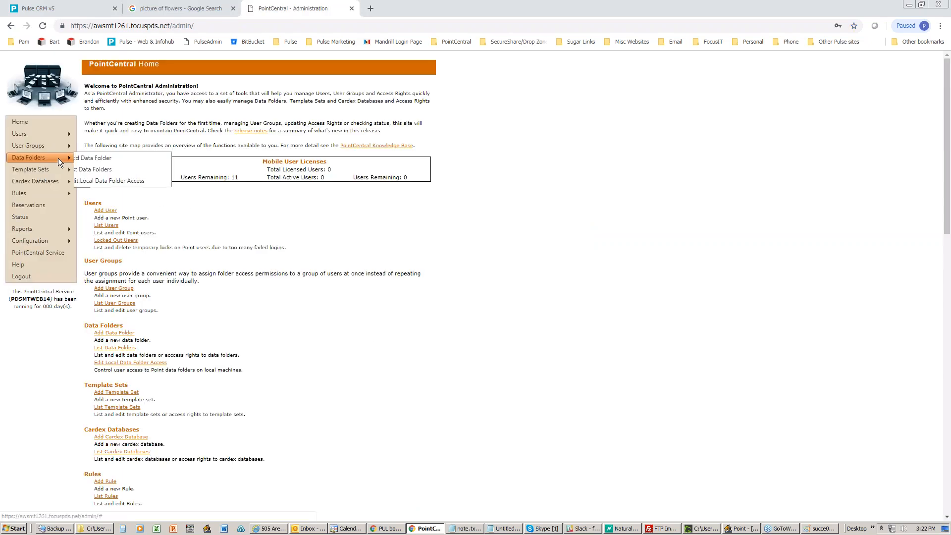
left_click(103, 165)
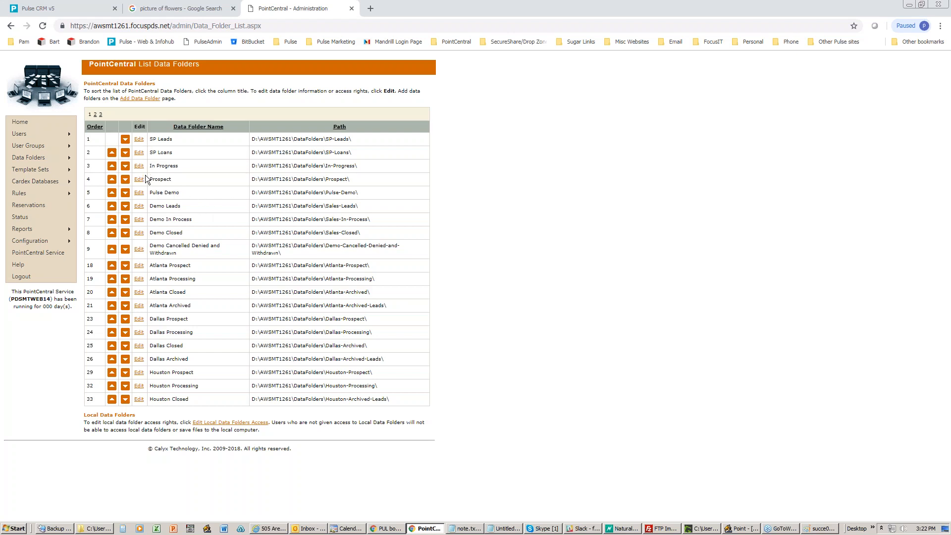
left_click(139, 139)
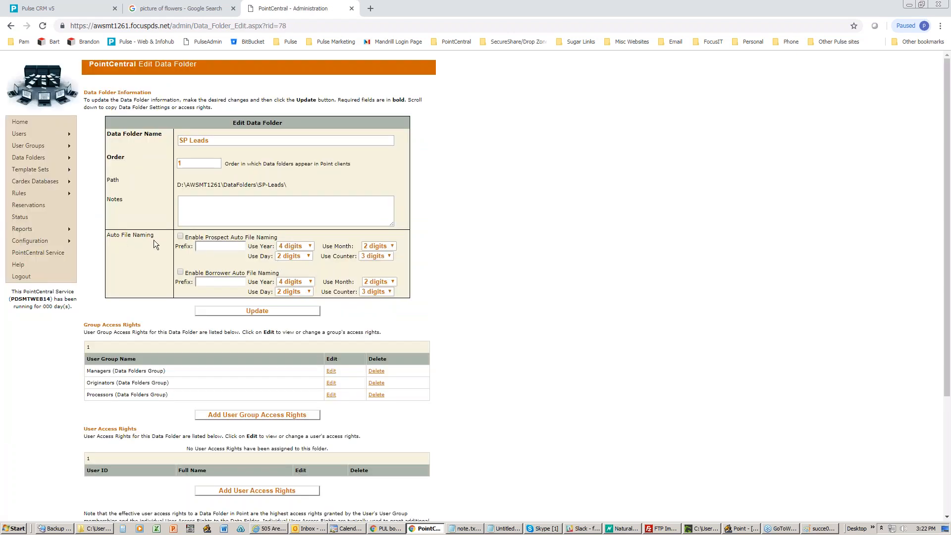
left_click(180, 272)
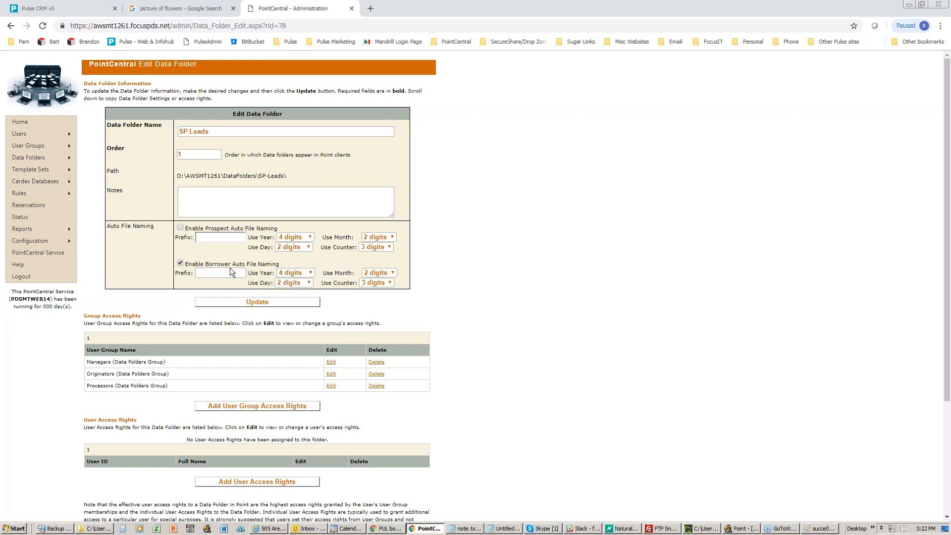
Switch back to Point and review the batch import's current data folder and file type options, closing the dialog without importing.
left_click(734, 528)
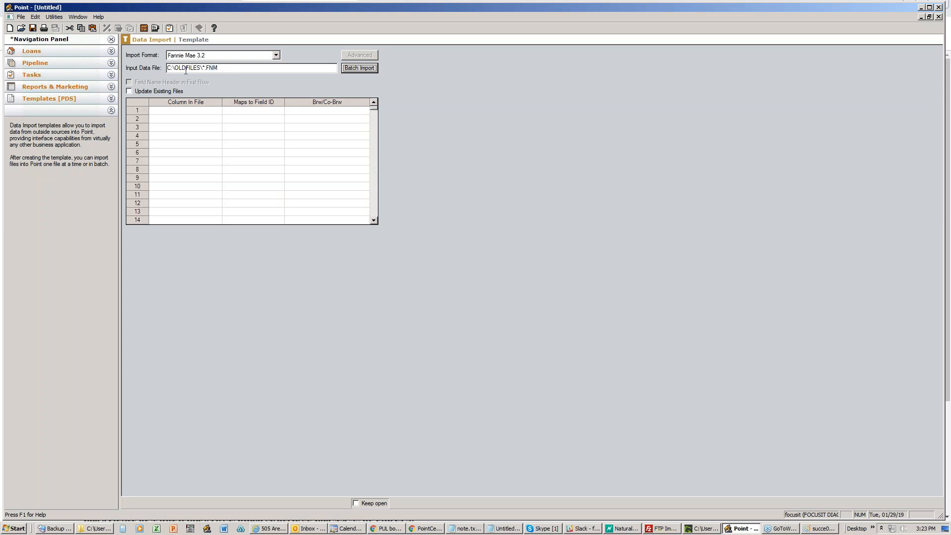
left_click_drag(227, 69, 154, 73)
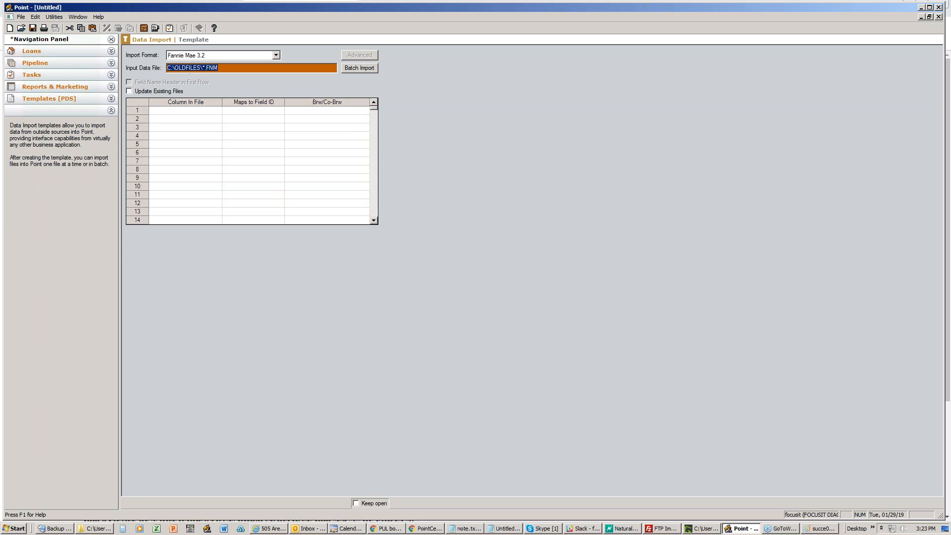
left_click(361, 69)
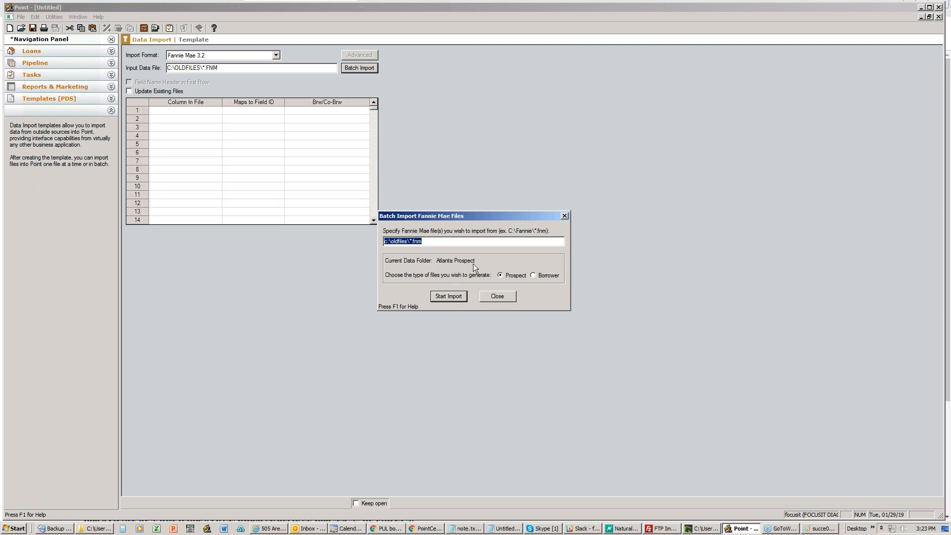
left_click(495, 296)
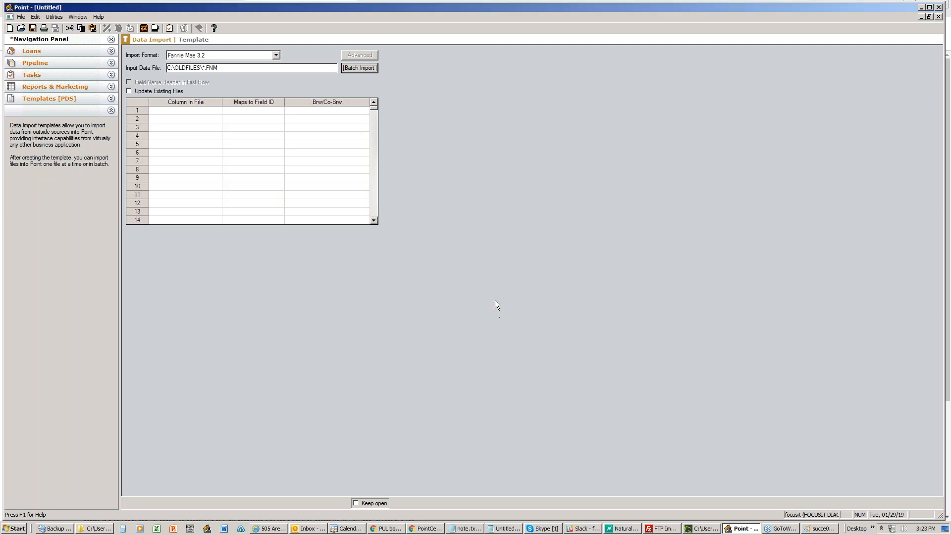
Change the data folder of the loan search to Atlanta Archived [PDS].
left_click(33, 51)
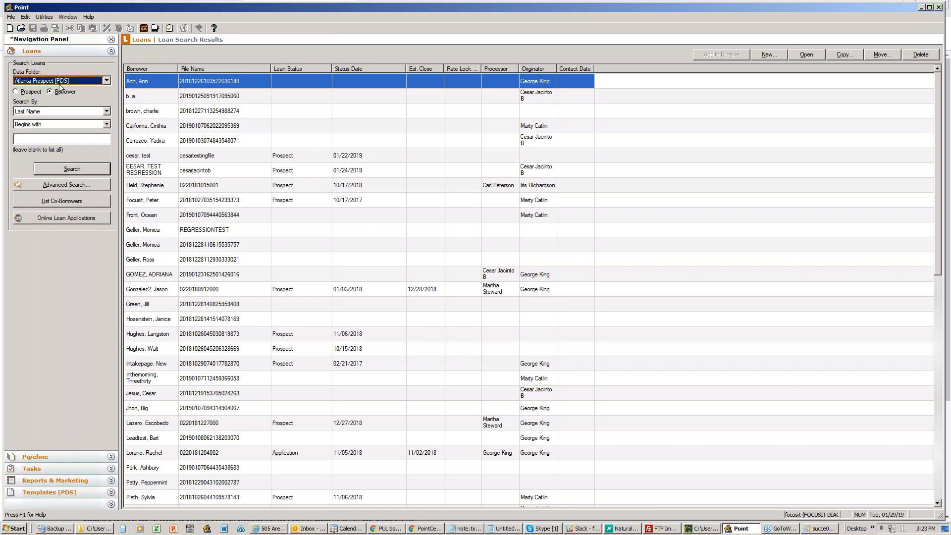
left_click(106, 79)
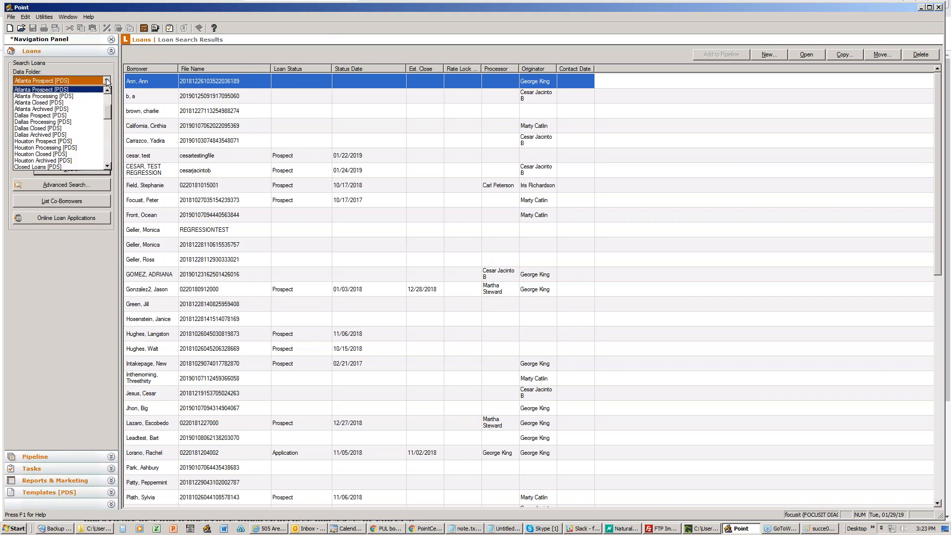
left_click(64, 109)
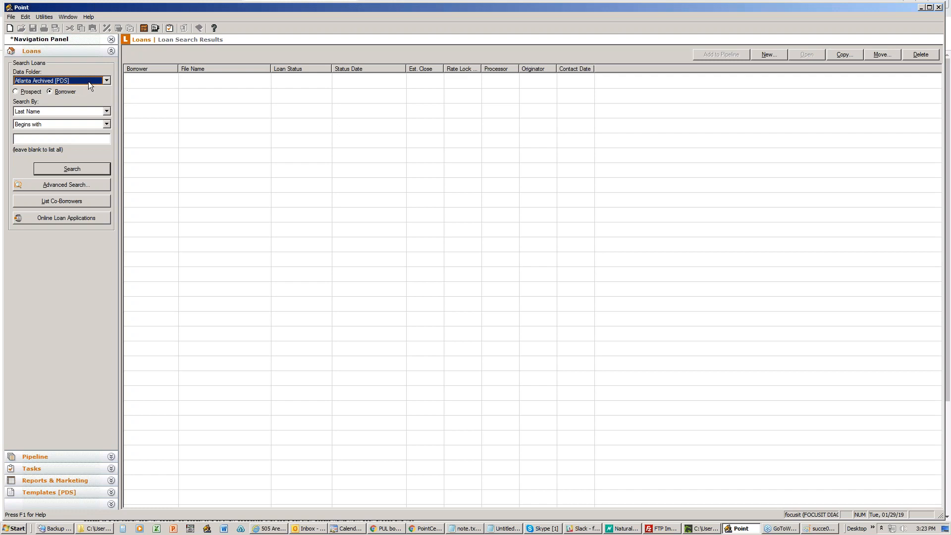
Request a new template from the Data Import list, then cancel the save prompt to stay in the untitled import template.
left_click(44, 491)
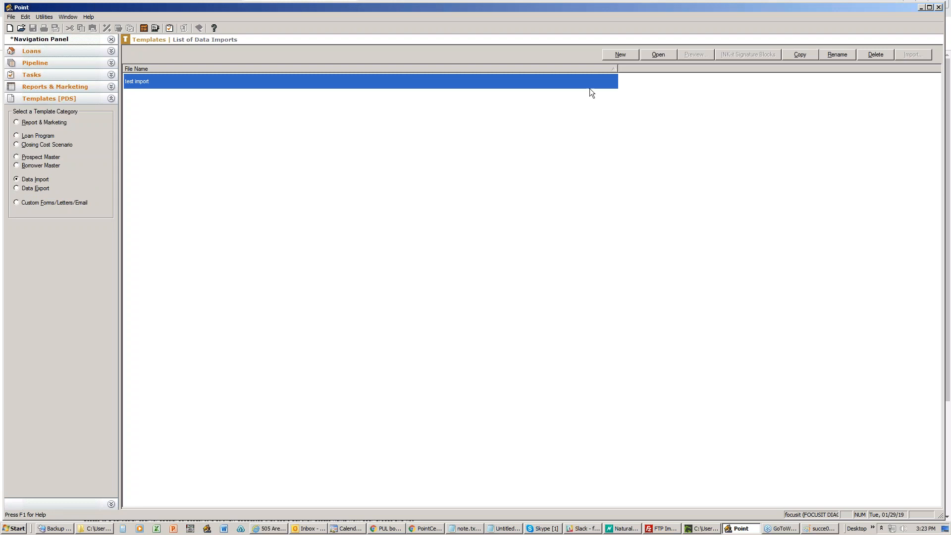
left_click(619, 56)
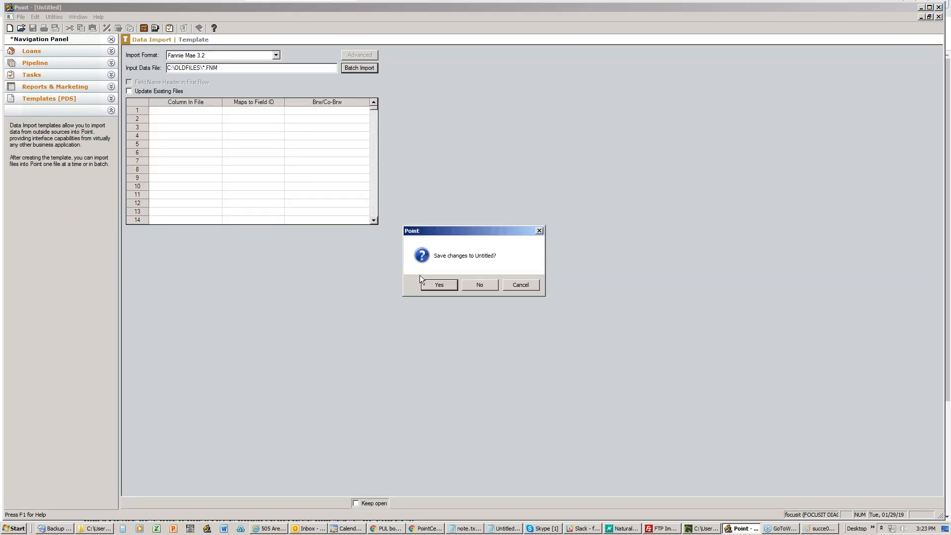
left_click(534, 286)
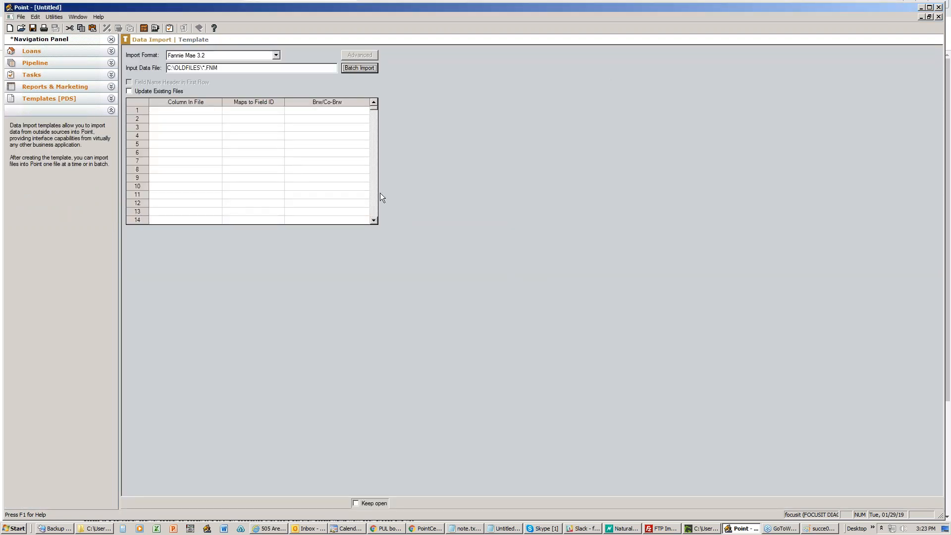
Check the current data folder of the batch import without importing, and close both untitled Data Import templates without saving.
left_click(352, 70)
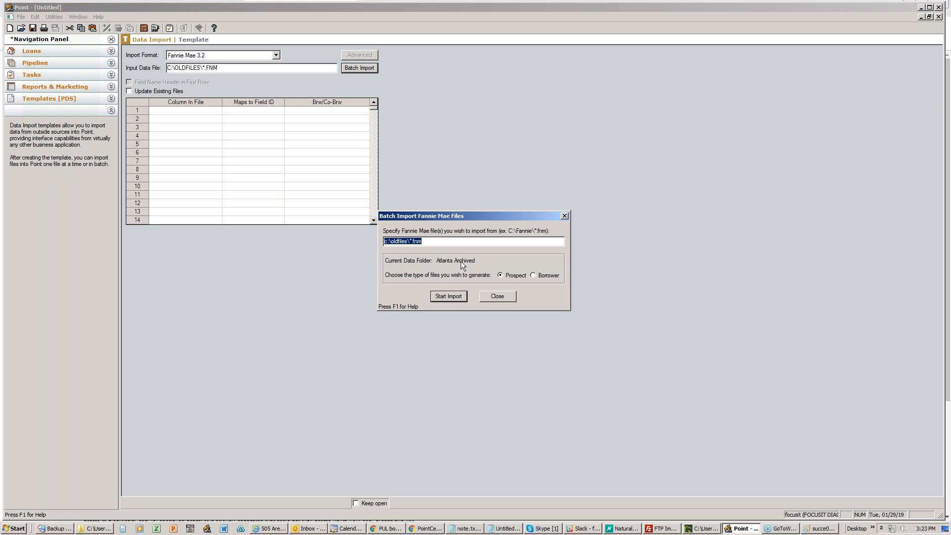
left_click(497, 296)
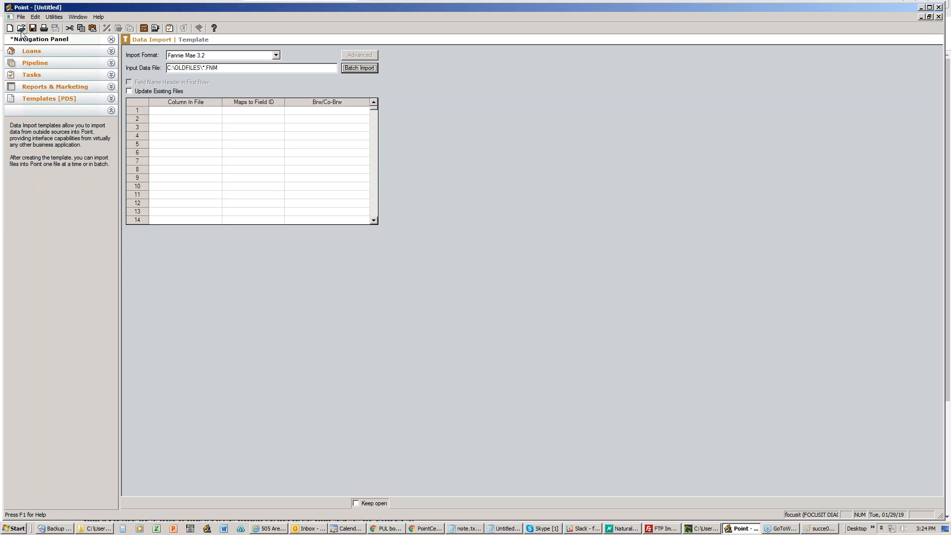
left_click(21, 16)
left_click(34, 52)
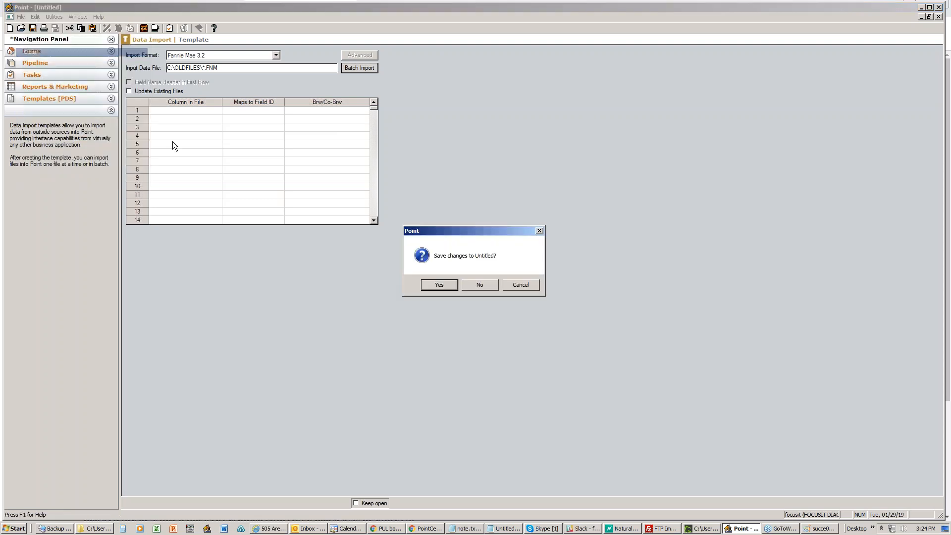
left_click(476, 285)
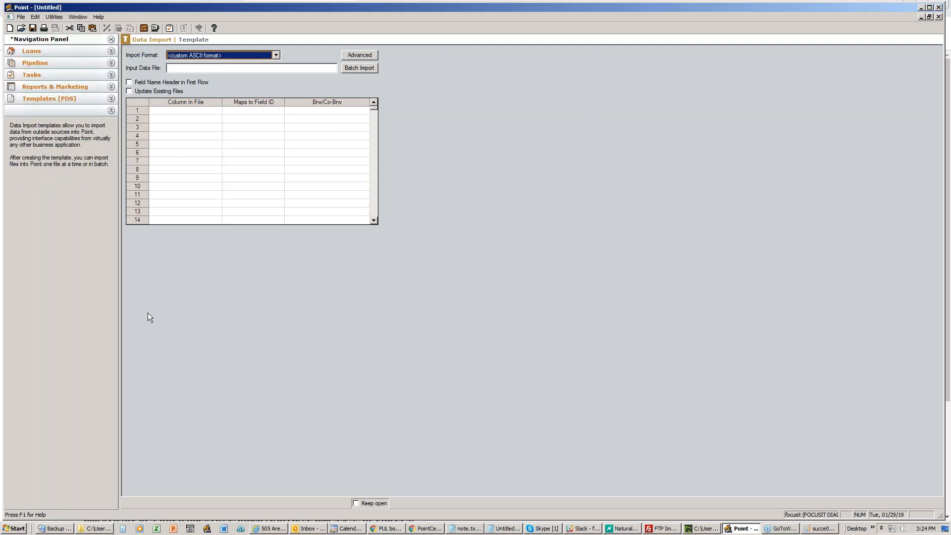
left_click(21, 17)
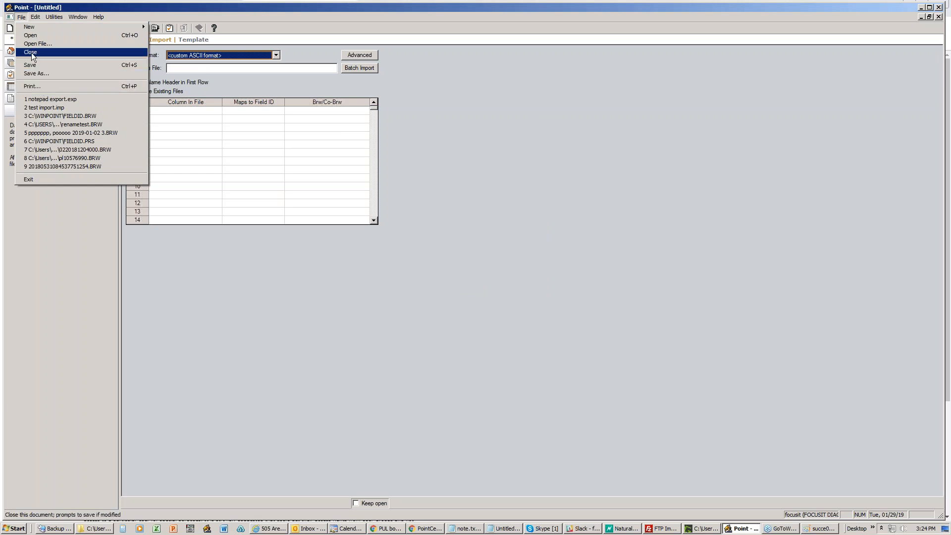
left_click(31, 50)
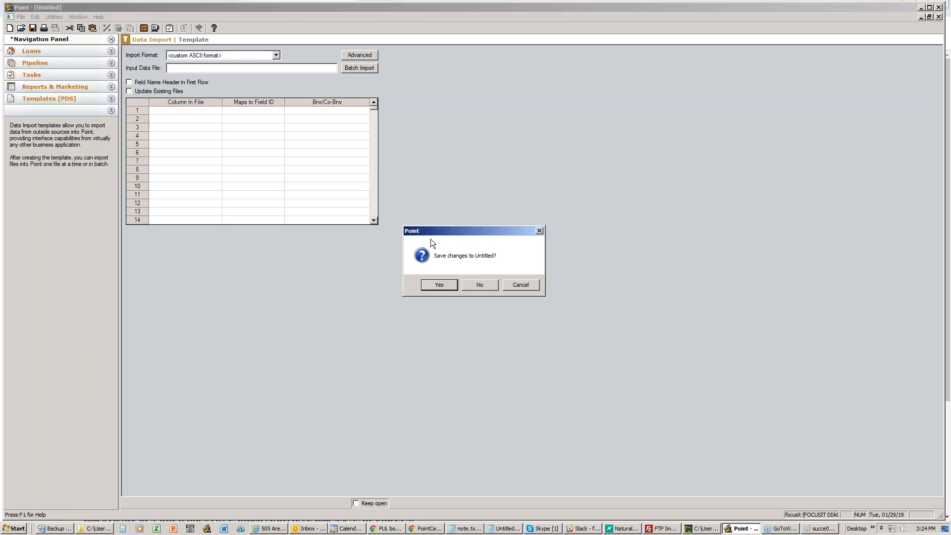
left_click(470, 286)
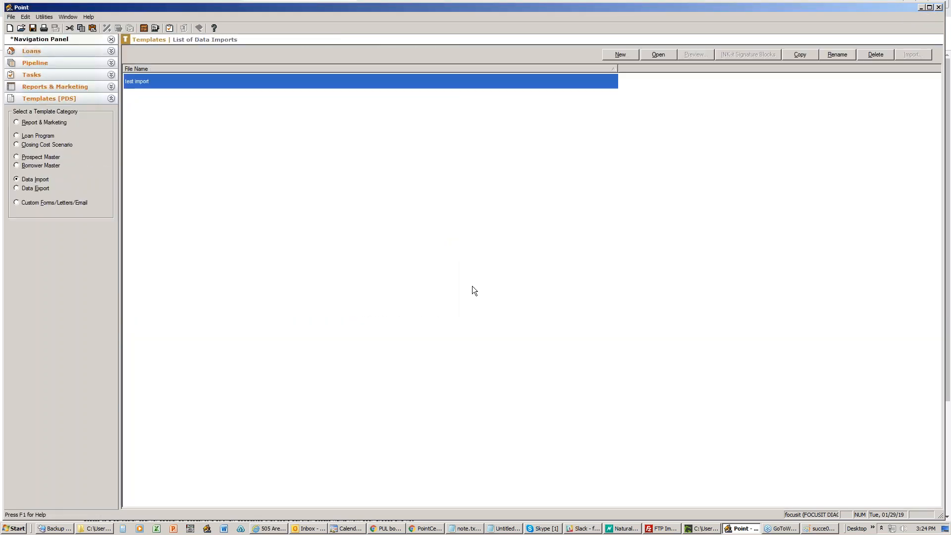
Open a new Data Export template to examine its Microsoft Word export format and mapping fields, and close it again.
left_click(19, 188)
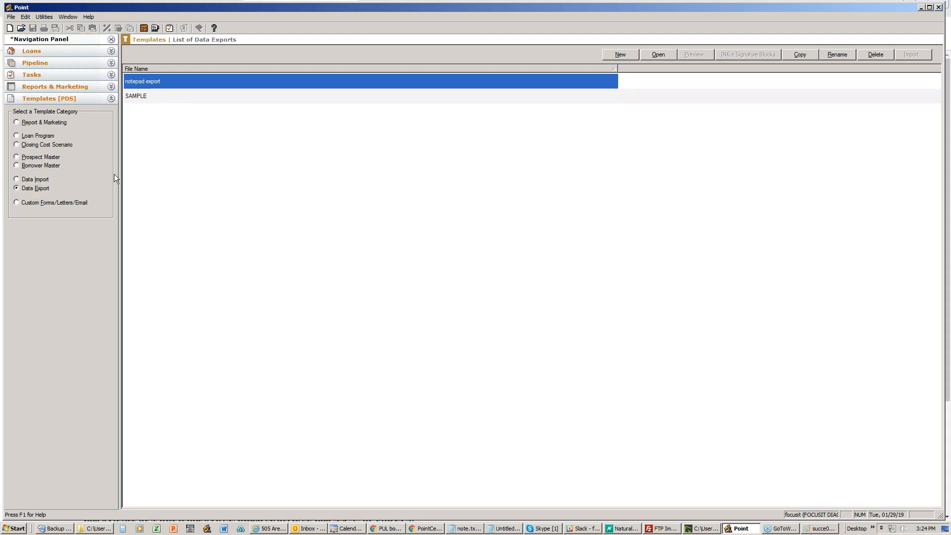
left_click(631, 55)
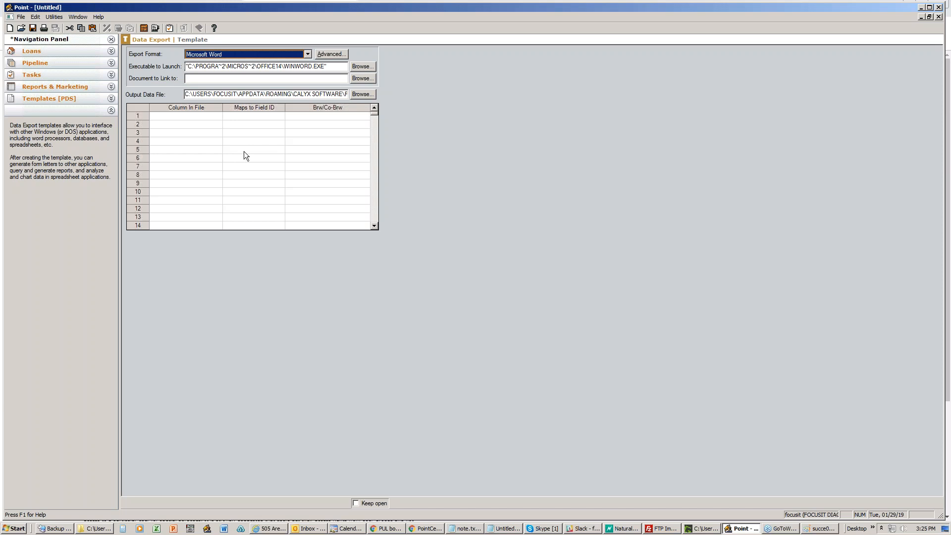
left_click(239, 53)
left_click(239, 52)
left_click(22, 17)
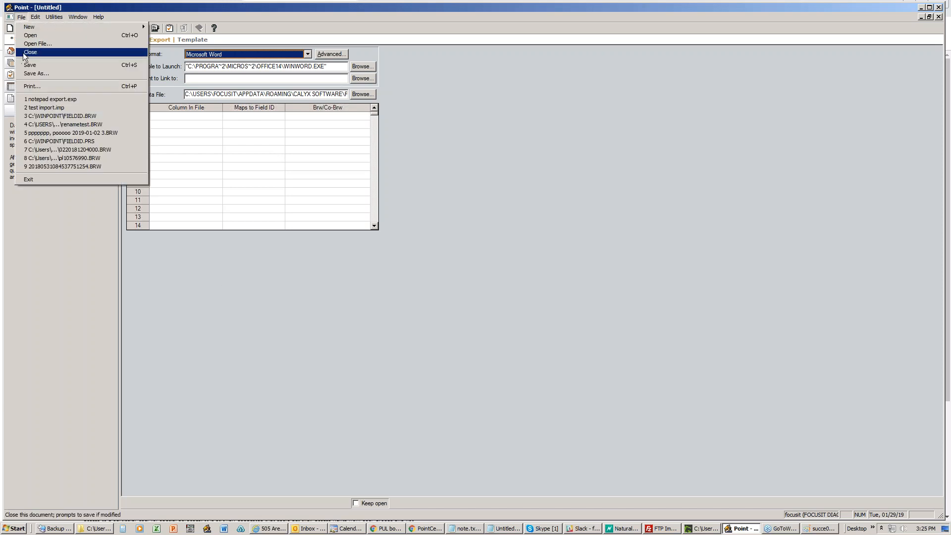
left_click(29, 52)
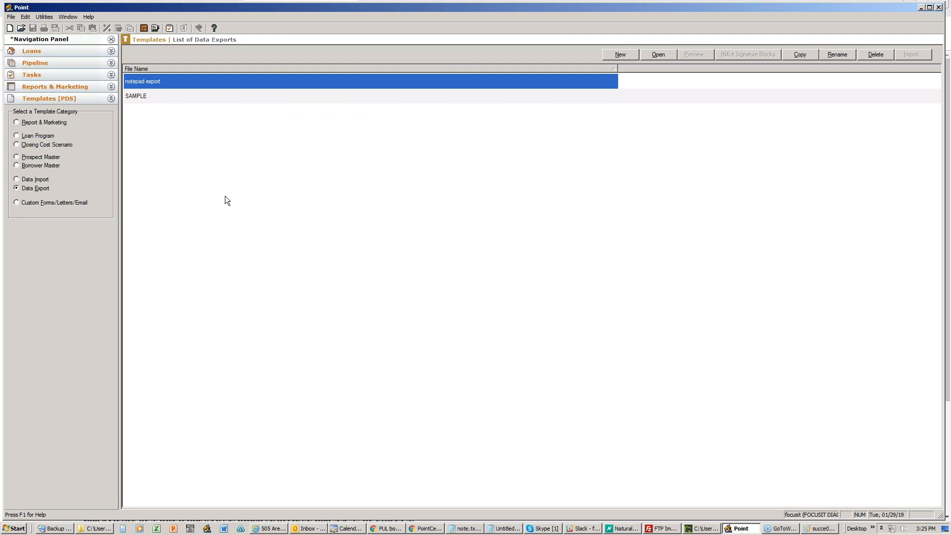
Start a new Report & Marketing template and set its output to display the result in a pre-formatted Excel file.
left_click(40, 123)
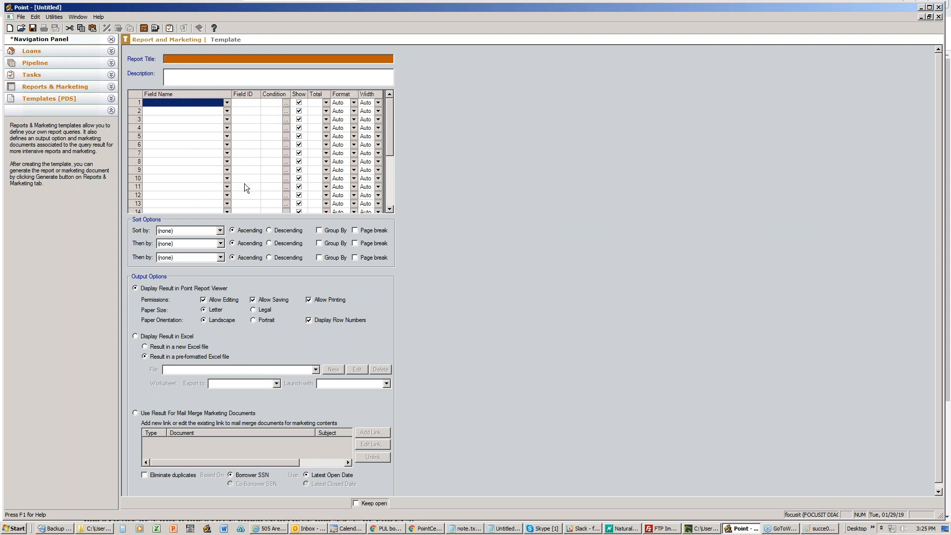
left_click(135, 337)
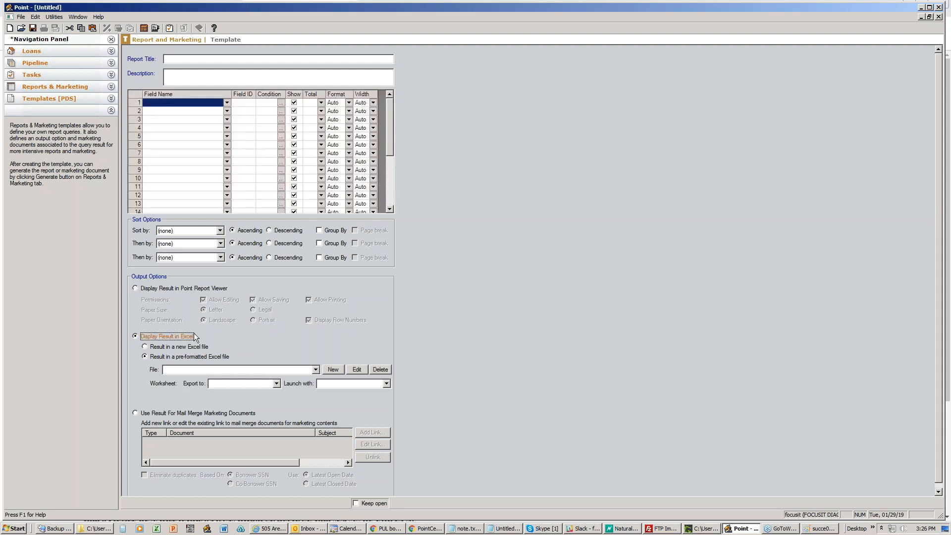
left_click(182, 347)
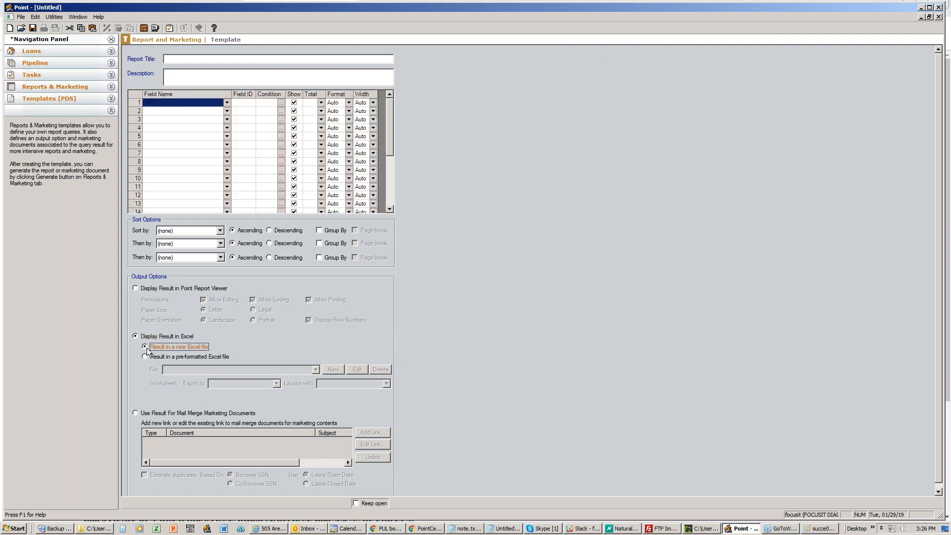
left_click(151, 356)
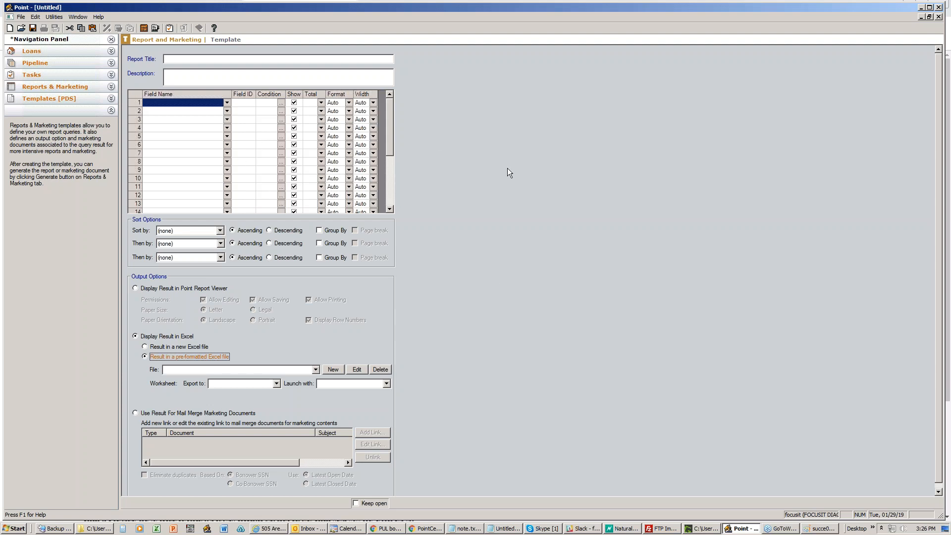
Try to close the untitled Report and Marketing template, and return to the list of Reports & Marketing templates.
left_click(21, 17)
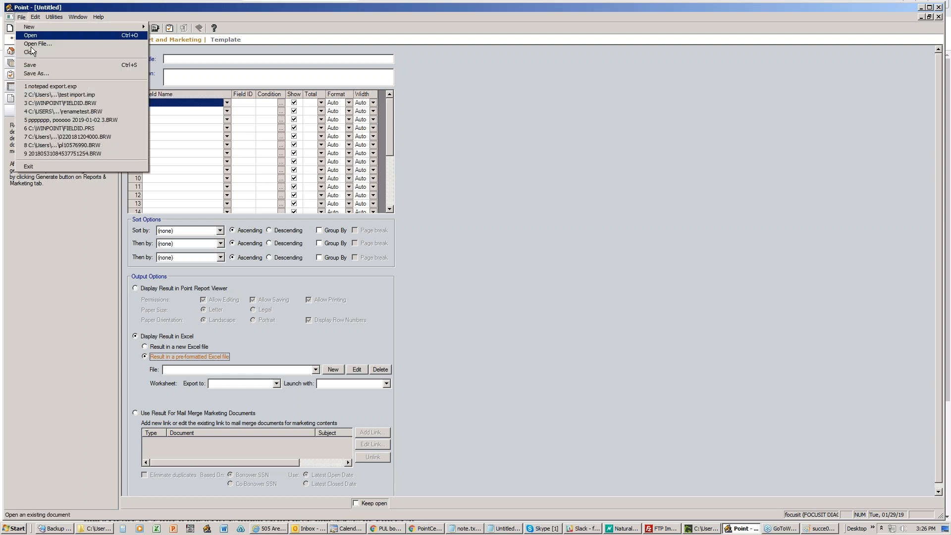
left_click(31, 50)
left_click(545, 283)
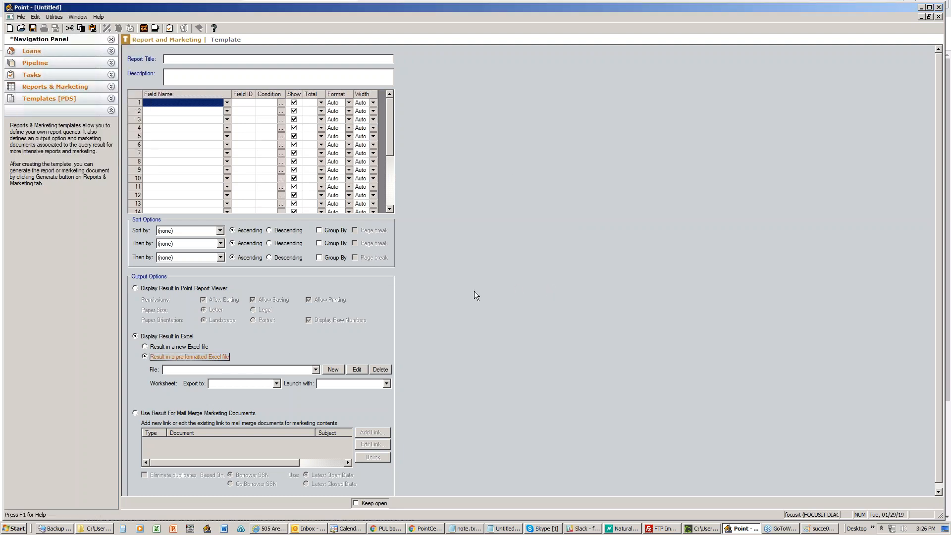
left_click(21, 17)
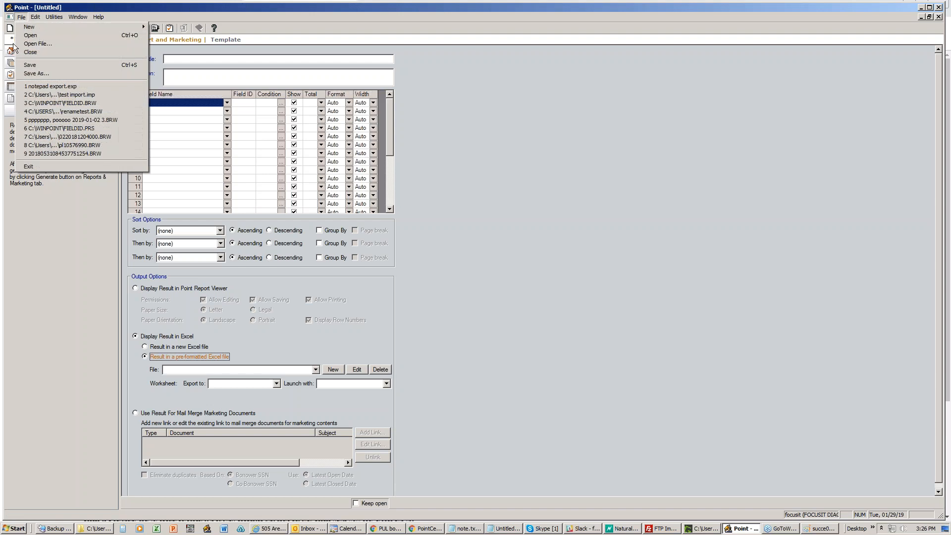
left_click(28, 68)
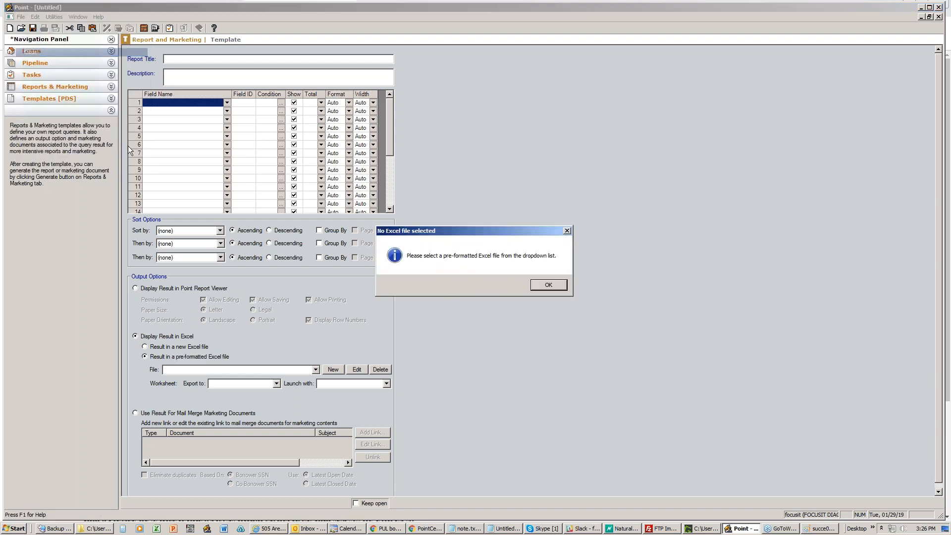
left_click(539, 285)
left_click(49, 98)
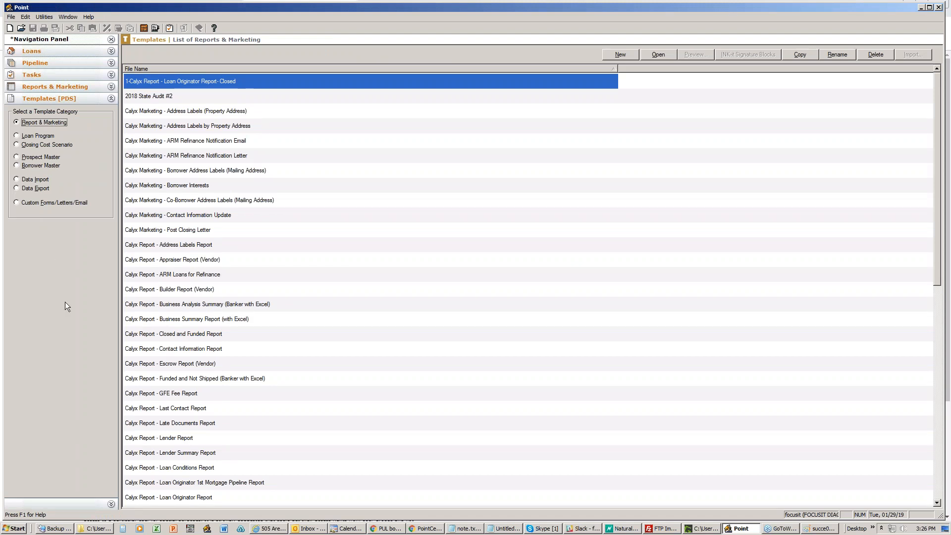
Create a new custom form named demo in the Custom Forms/Letters/Email category.
left_click(35, 200)
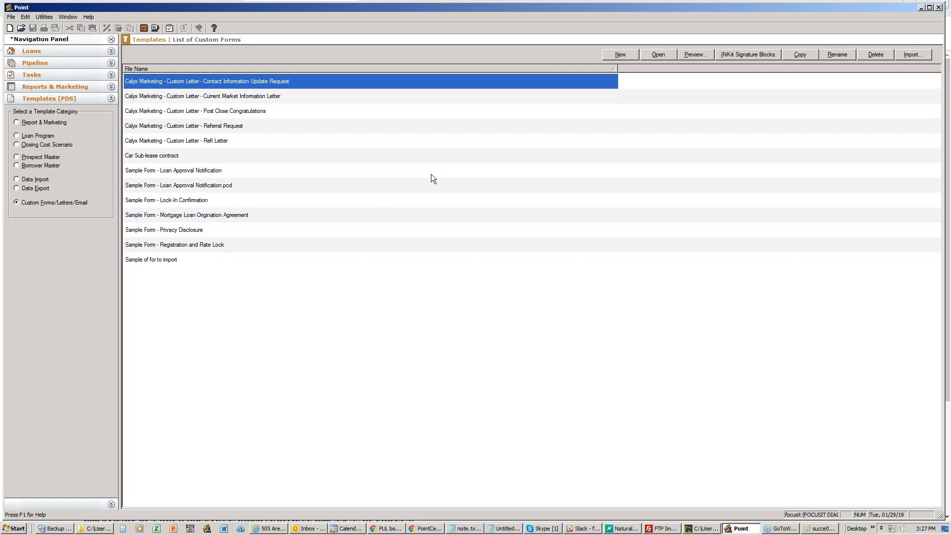
left_click(617, 54)
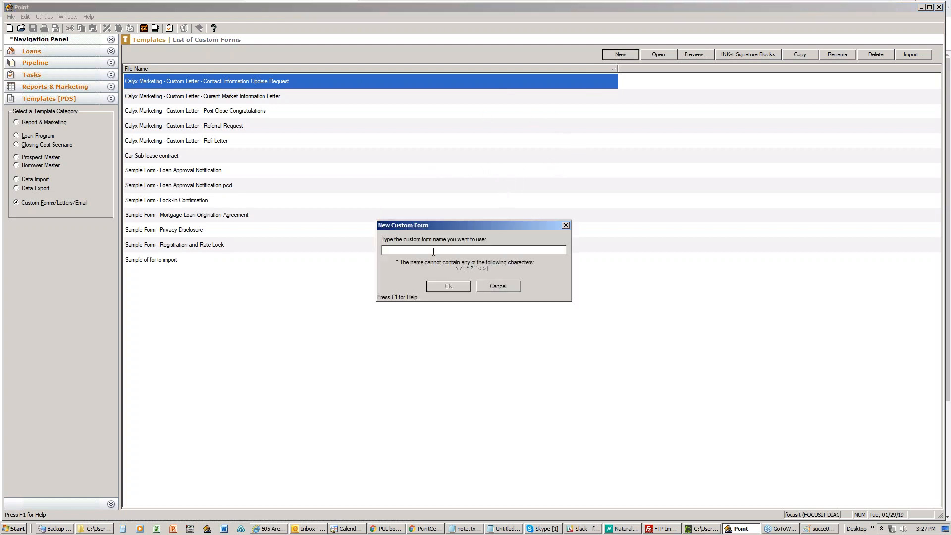
type("demo")
left_click(446, 287)
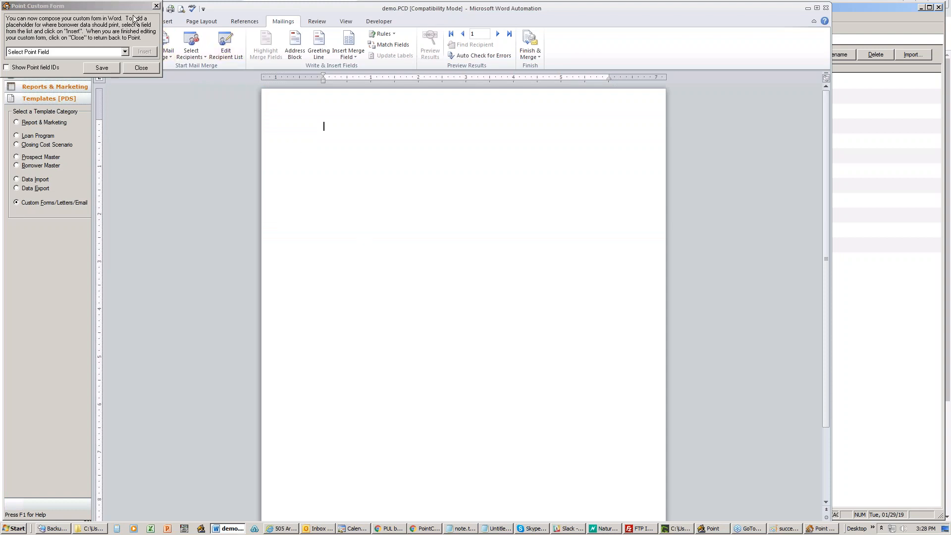
Move the Point Custom Form dialog over the blank page of the demo document.
left_click_drag(122, 8, 127, 320)
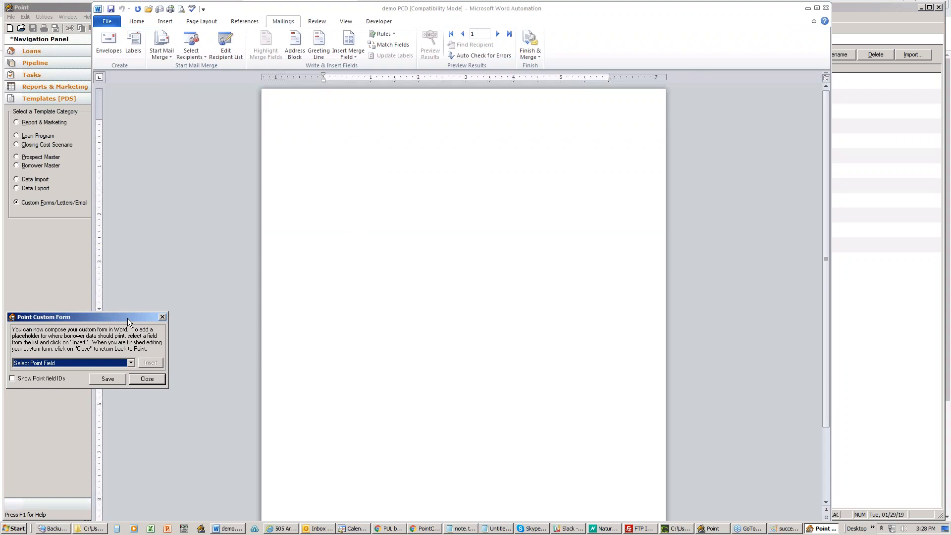
left_click_drag(127, 318, 135, 31)
left_click_drag(397, 150, 475, 169)
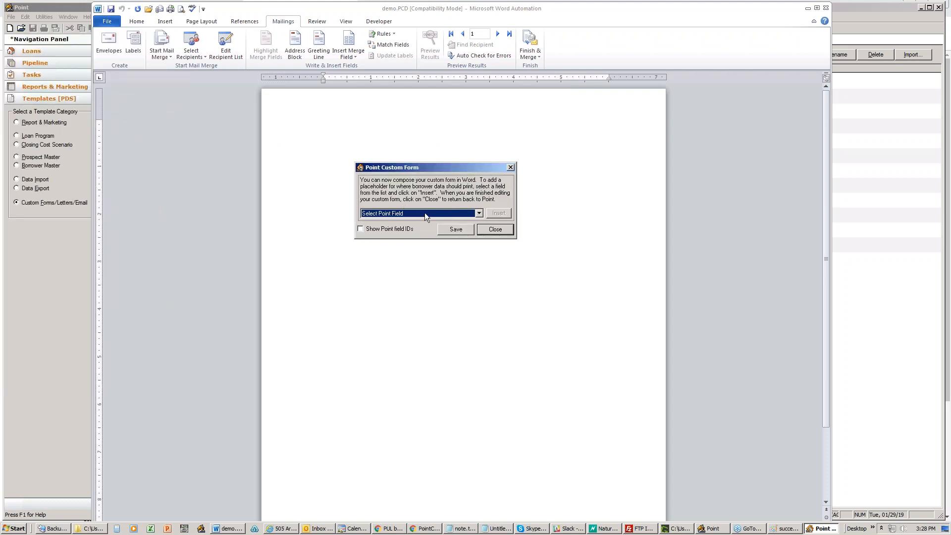
Try inserting a field through Other Point Fields Not Listed Above, cancel the field ID request, and close the demo form back to Point.
left_click(478, 213)
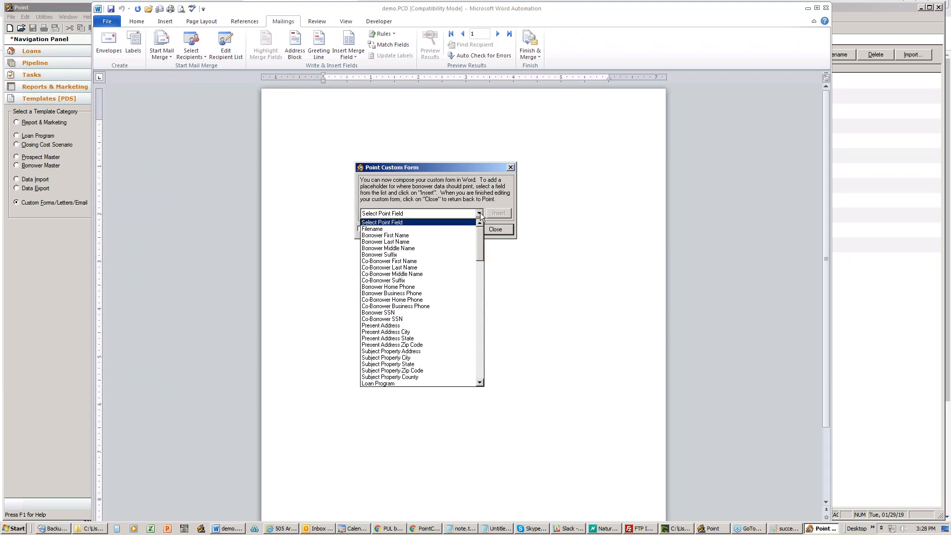
left_click_drag(480, 236, 480, 361)
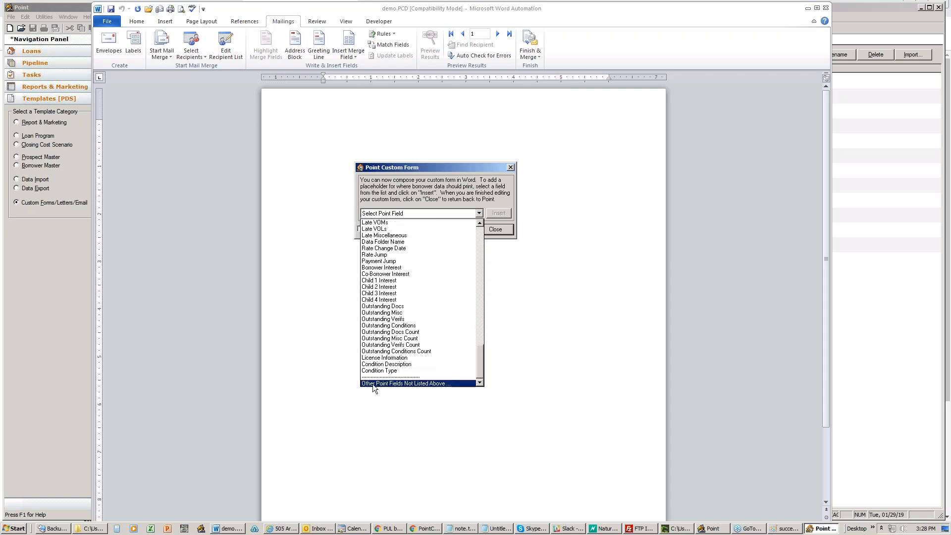
left_click(387, 384)
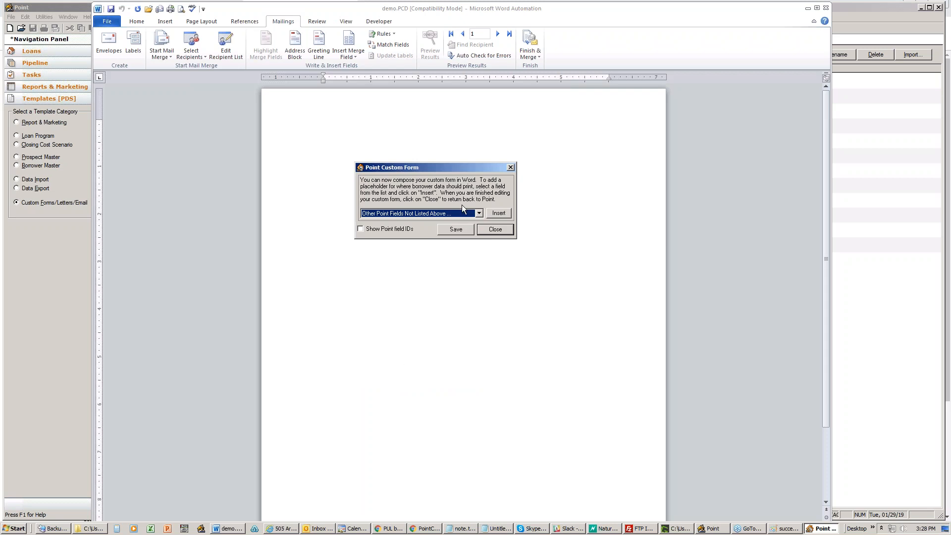
left_click(498, 214)
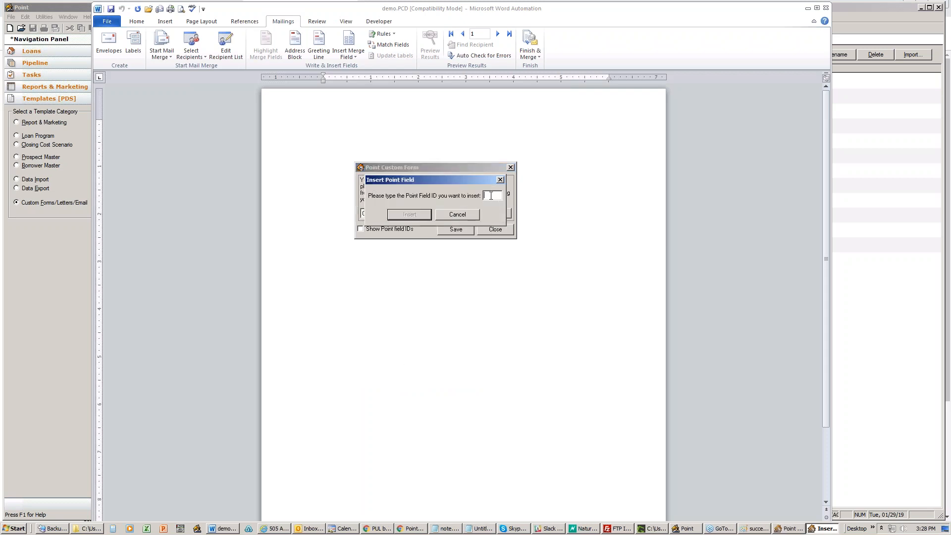
left_click(458, 215)
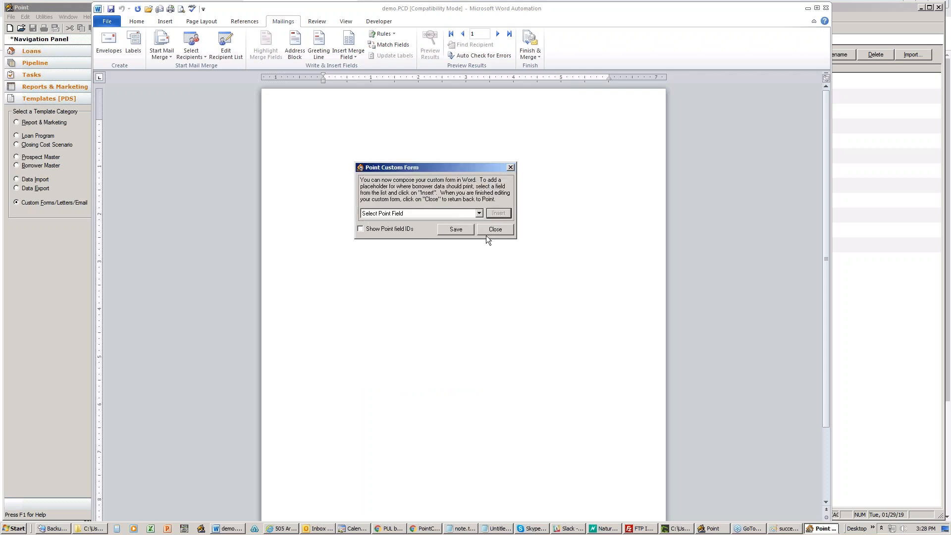
left_click(472, 229)
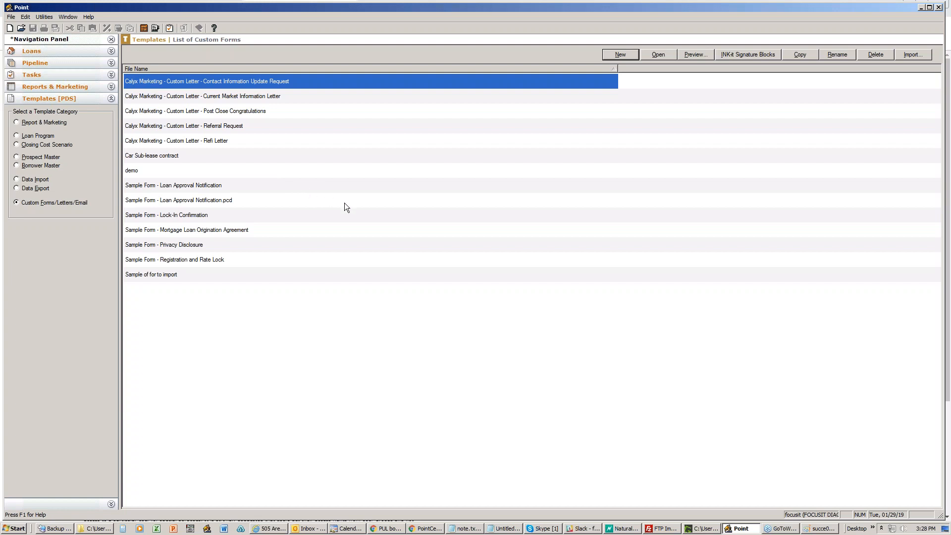
Load the borrower Field ID file and dismiss the notice about the open report template.
left_click(44, 17)
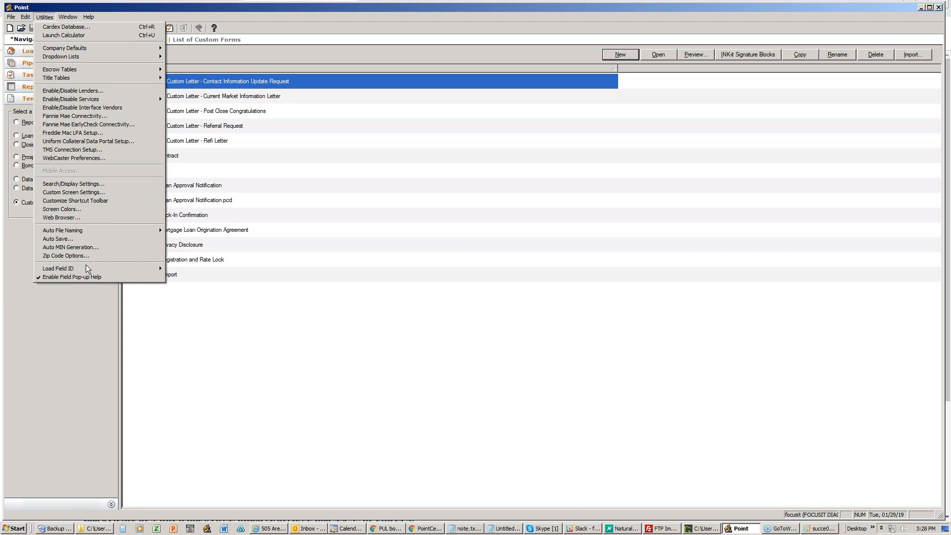
mouse_move(86, 268)
left_click(190, 276)
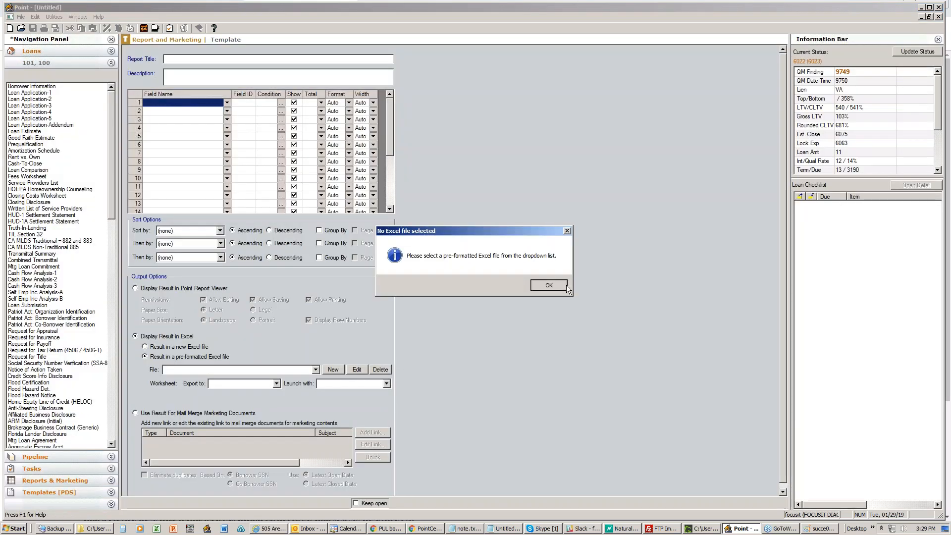
left_click(566, 284)
Try again to close the untitled report template that still lacks a pre-formatted Excel file.
left_click(21, 16)
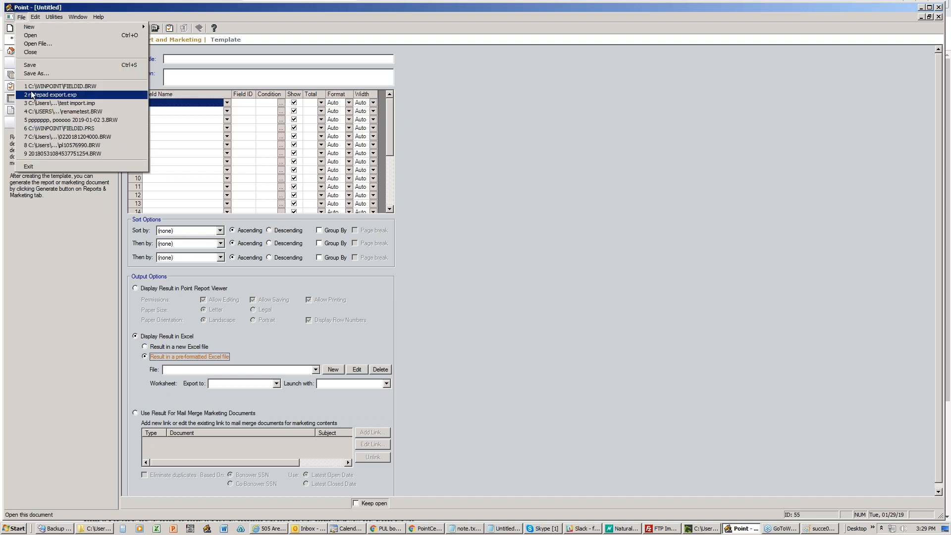
left_click(53, 166)
left_click(556, 285)
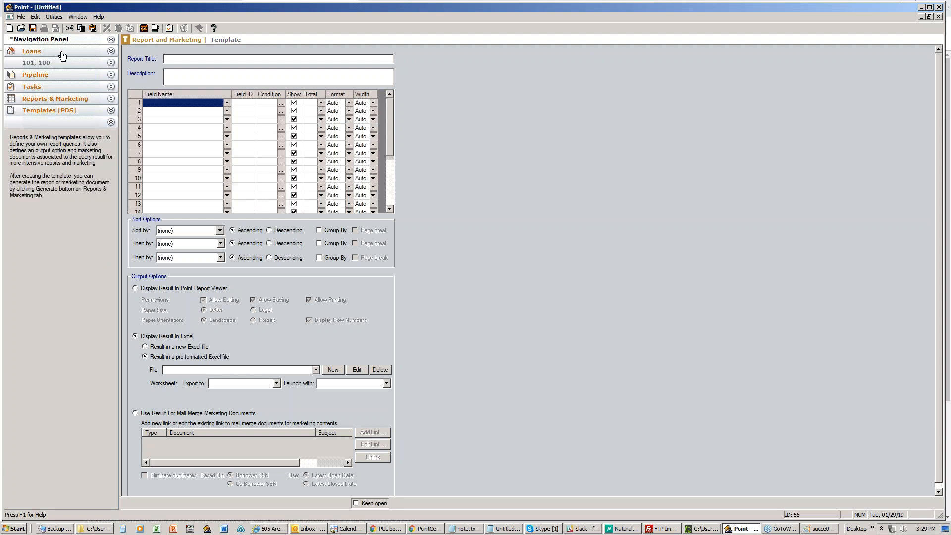
Switch the untitled report template's output to Display Result in Point Report Viewer and close the template without saving.
left_click(21, 16)
left_click(30, 52)
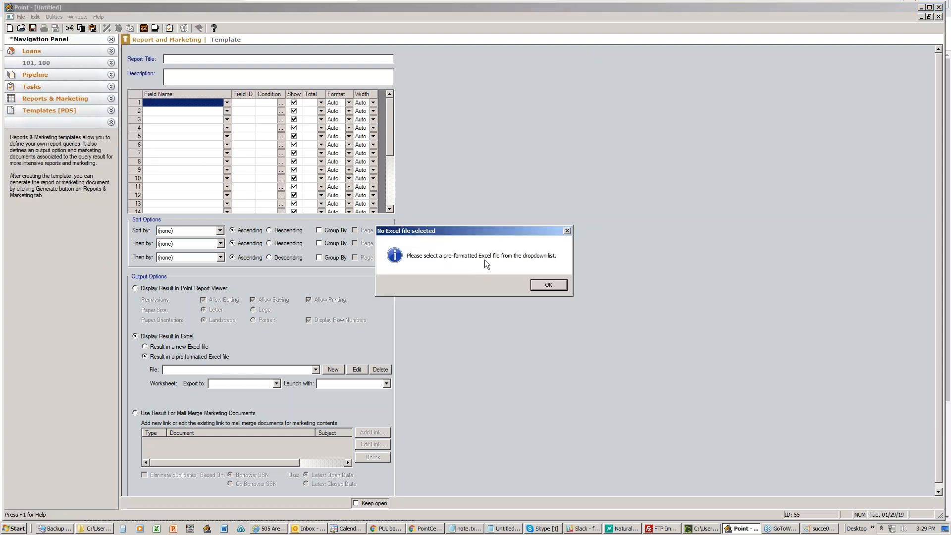
left_click(546, 285)
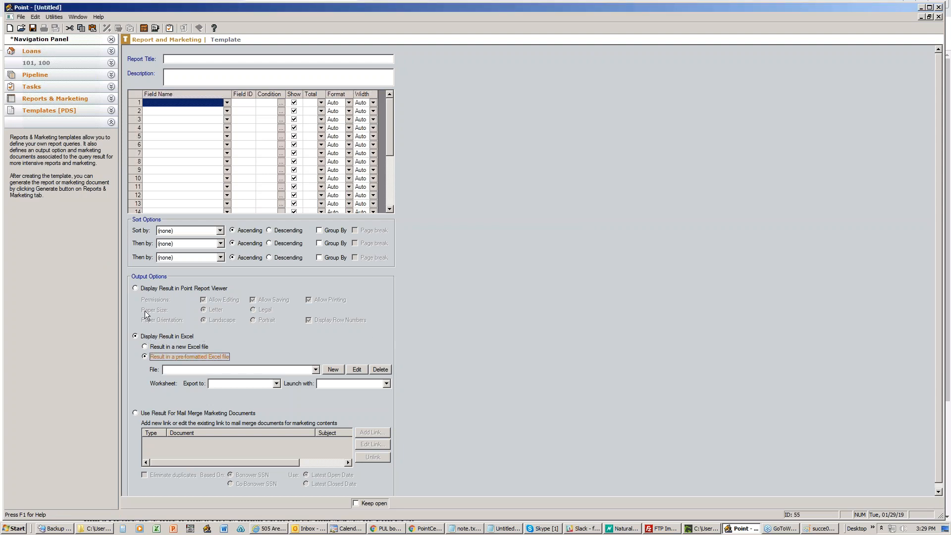
left_click(136, 287)
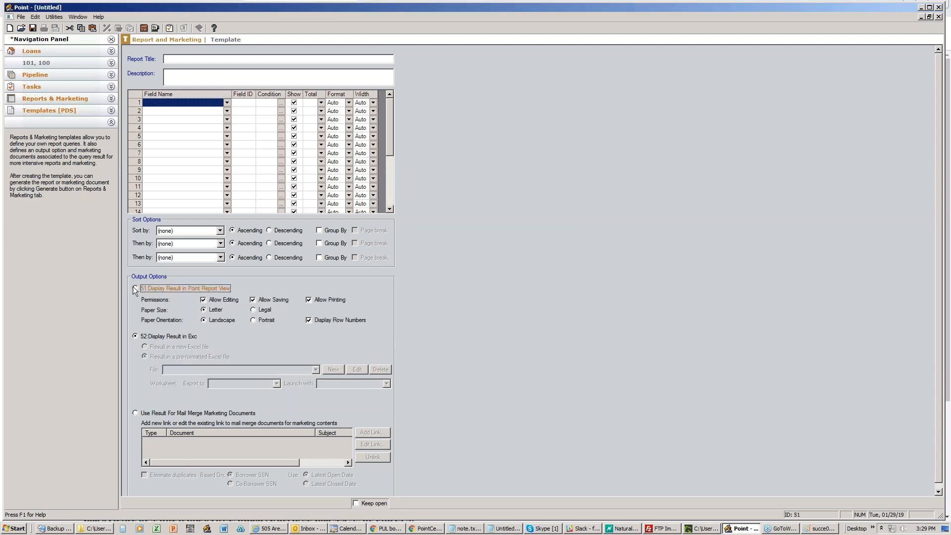
left_click(19, 17)
left_click(51, 52)
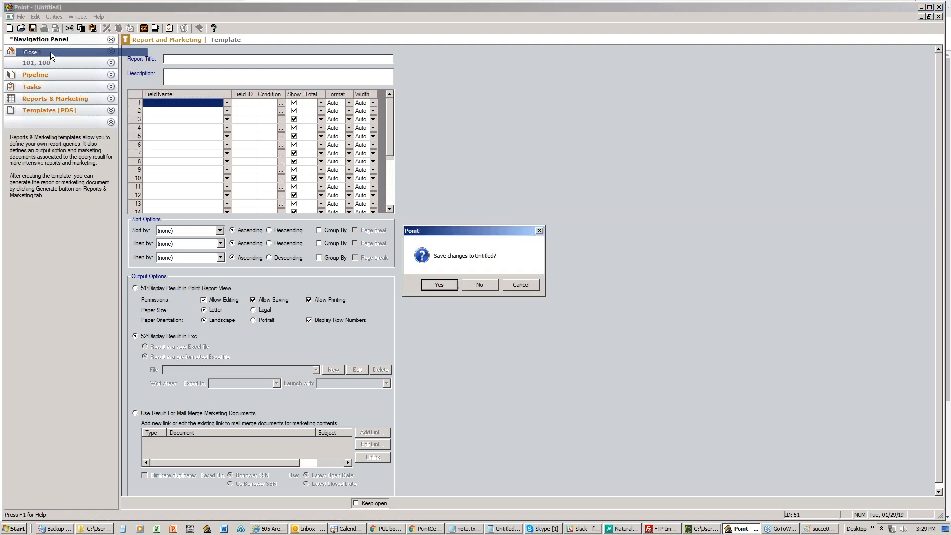
left_click(494, 285)
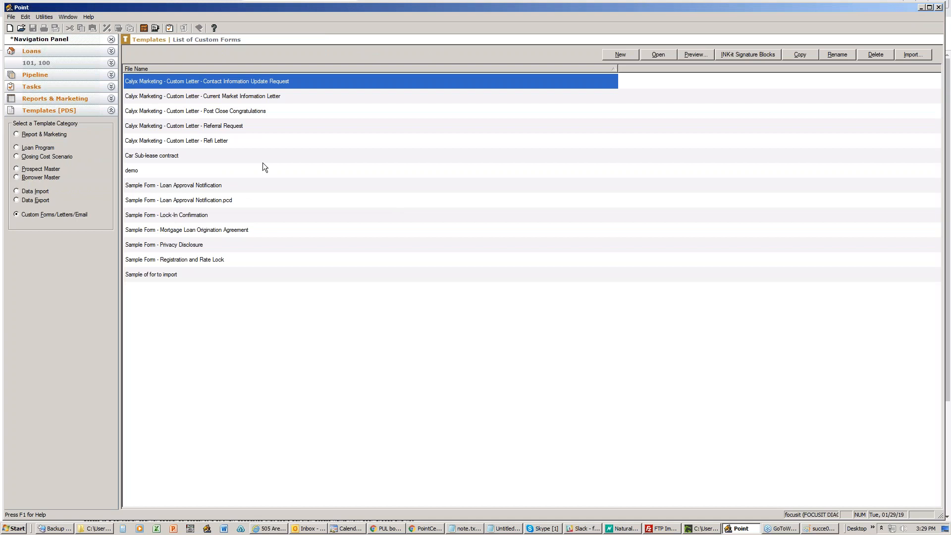
Look up field IDs on the open Field ID file's Borrower Information, Loan Application-4, Fees Worksheet and Status and Checklist screens, and close the file.
left_click(65, 64)
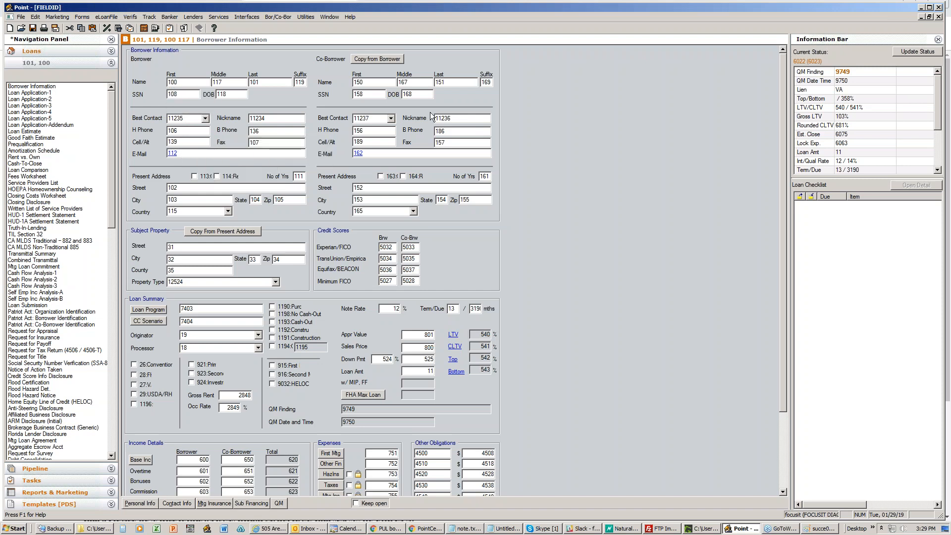
left_click(42, 111)
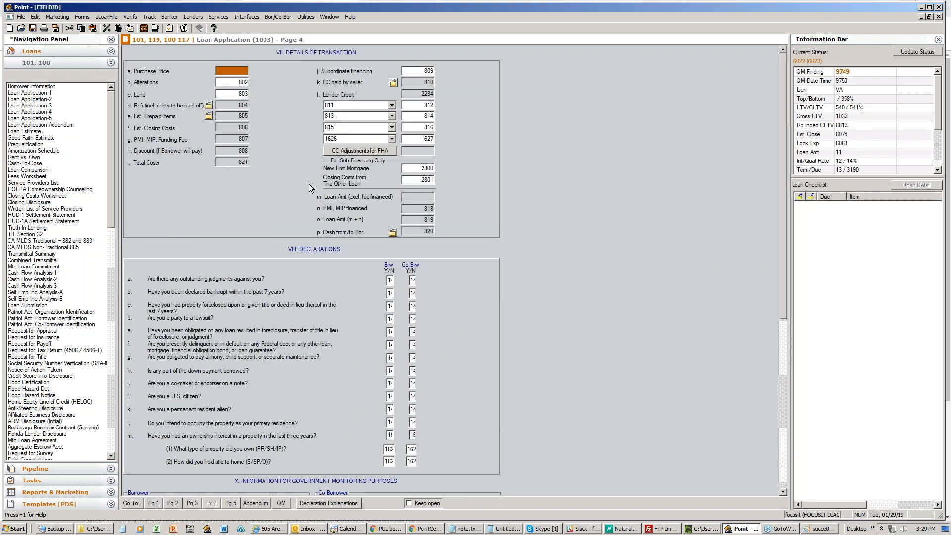
left_click(24, 176)
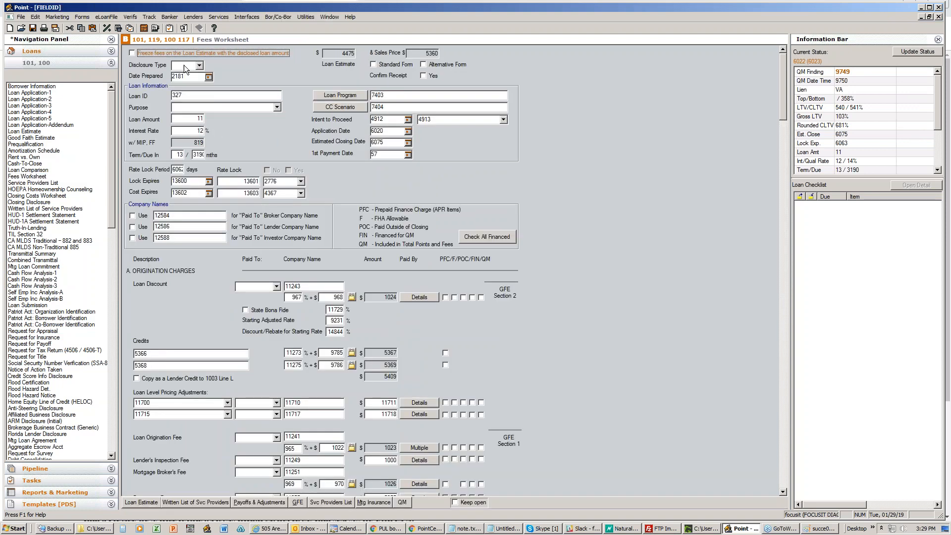
left_click(149, 17)
left_click(154, 31)
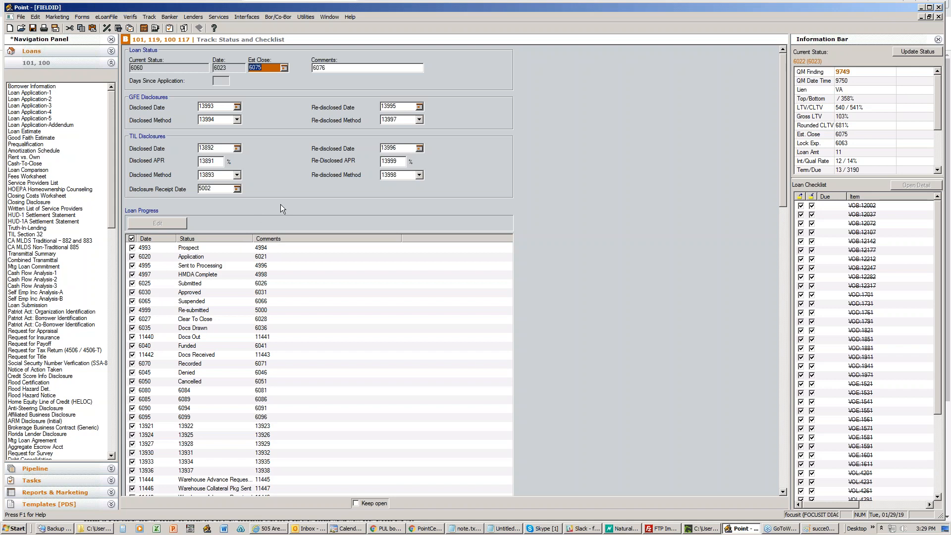
left_click(21, 17)
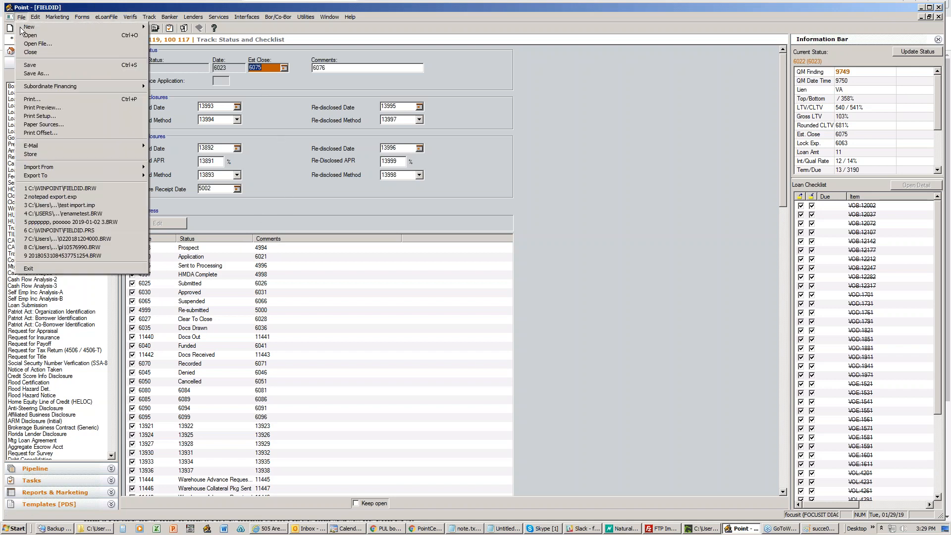
left_click(29, 52)
left_click(488, 286)
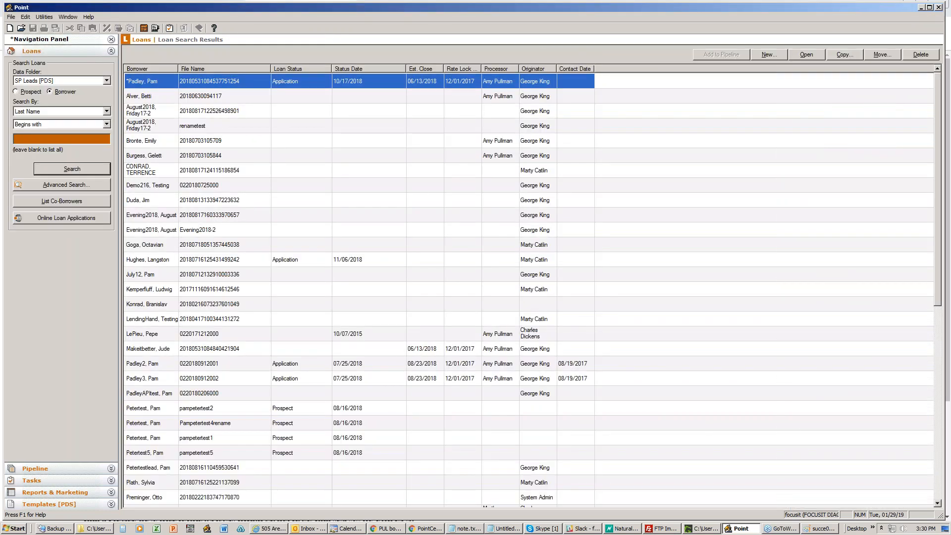
Return to the custom form templates and create a new custom form named demo test.
left_click(63, 502)
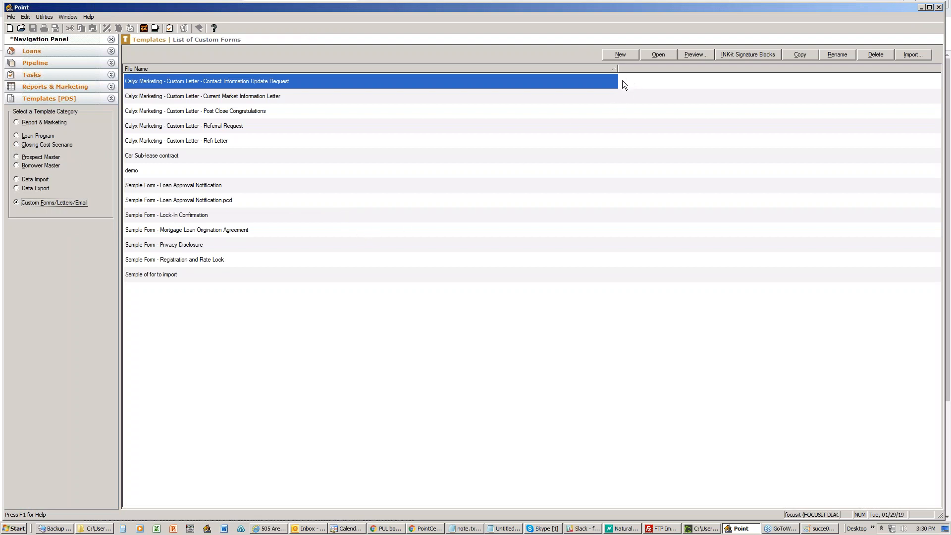
left_click(620, 56)
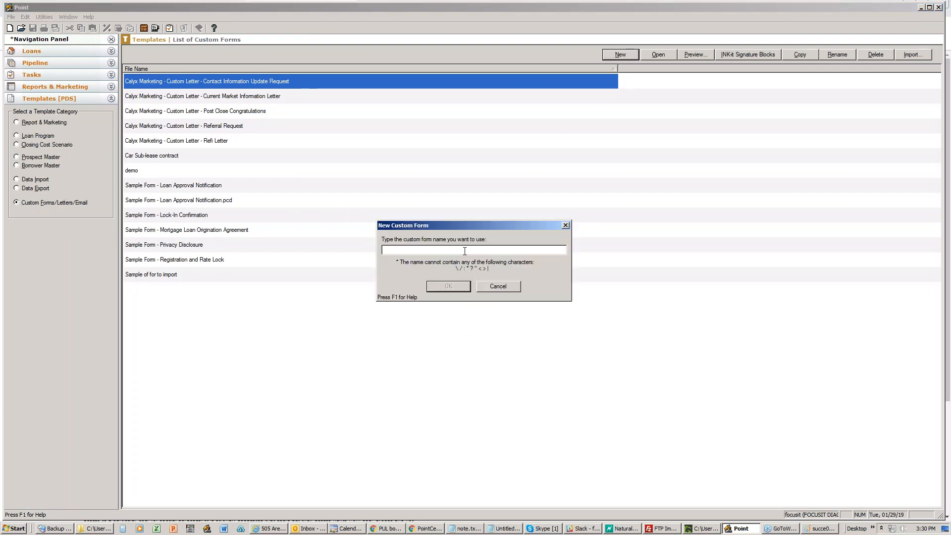
type("demo")
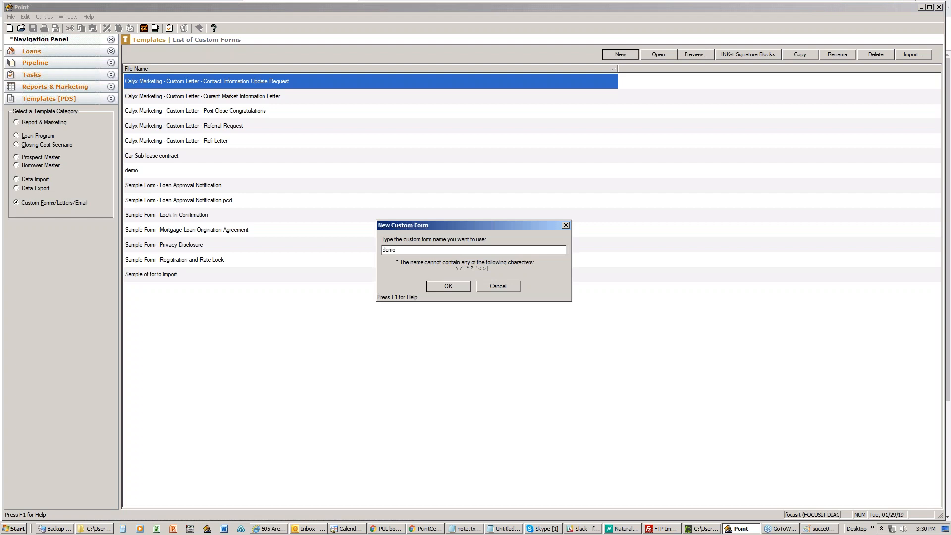
type(" test")
left_click(459, 286)
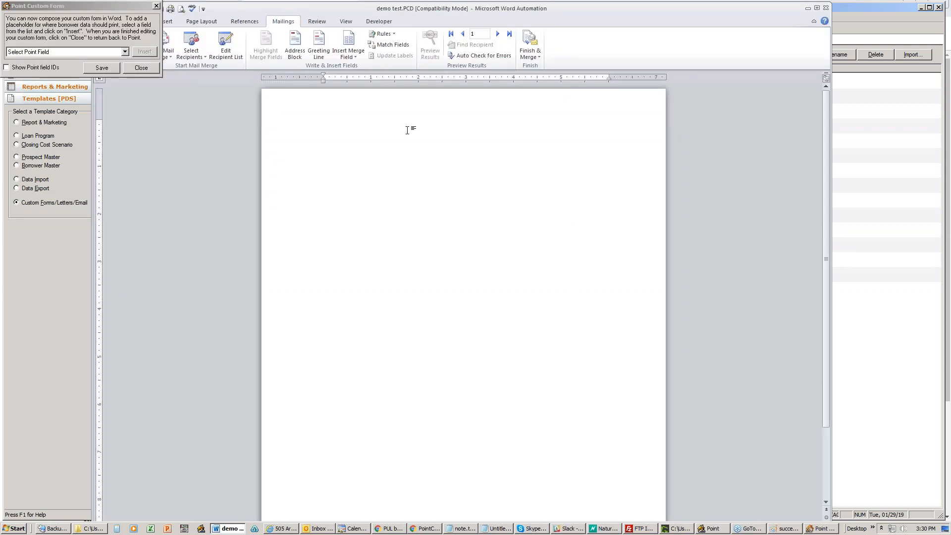
Insert field ID 100 into the blank form through Other Point Fields Not Listed Above.
left_click(124, 52)
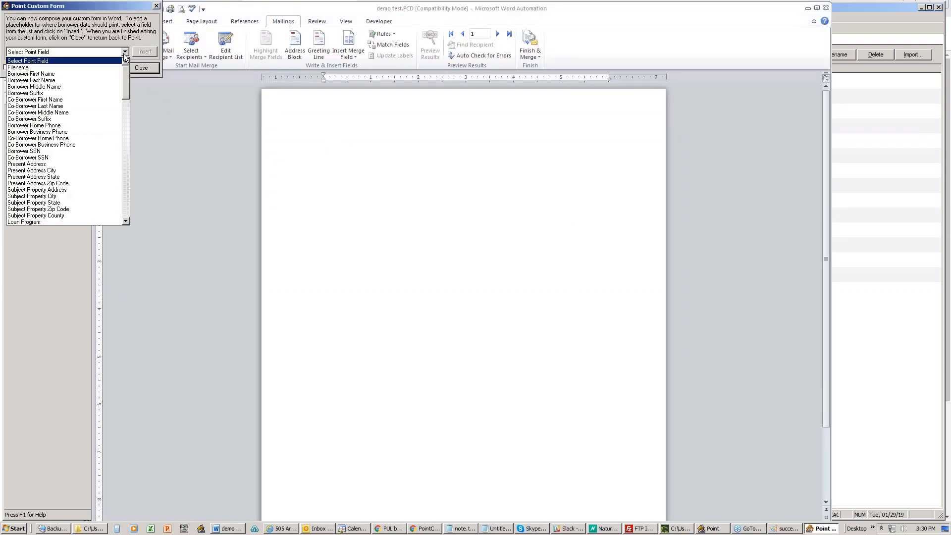
left_click_drag(126, 75, 123, 198)
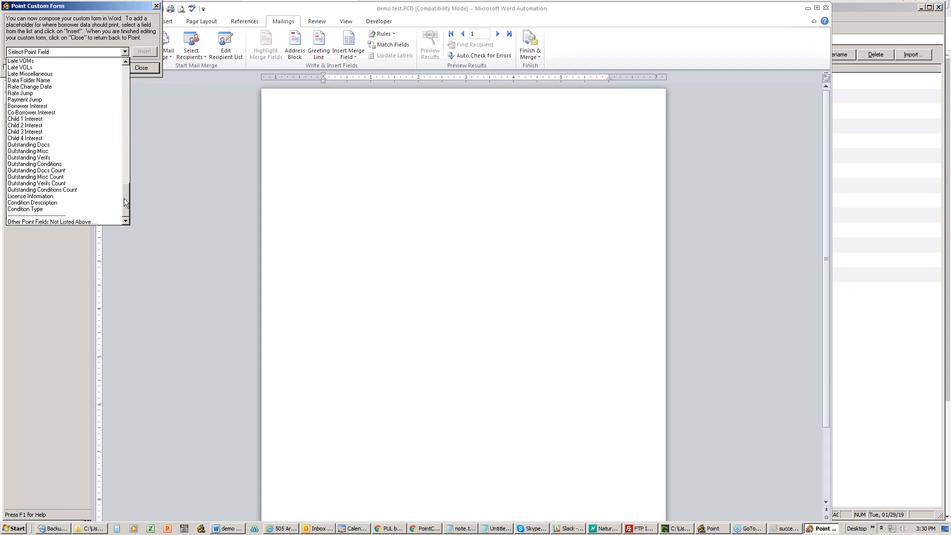
left_click(38, 221)
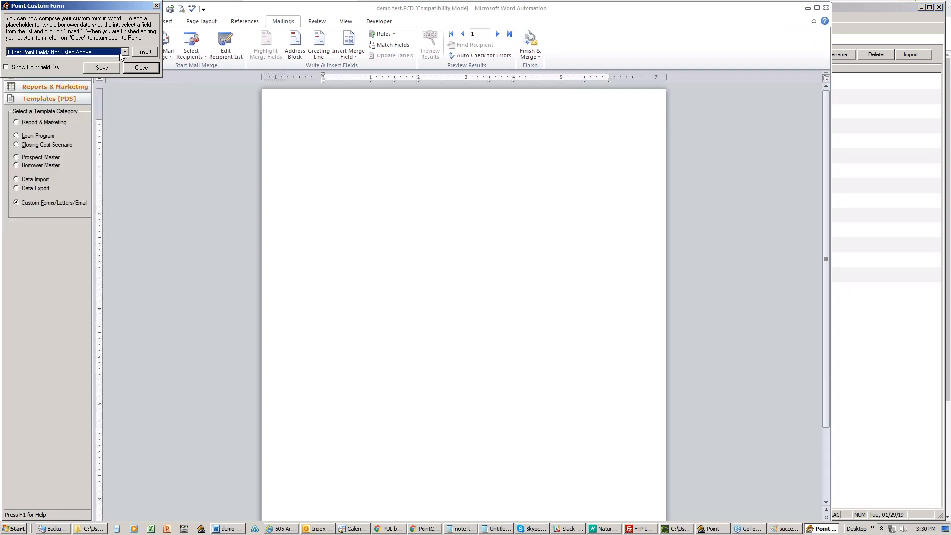
left_click(143, 51)
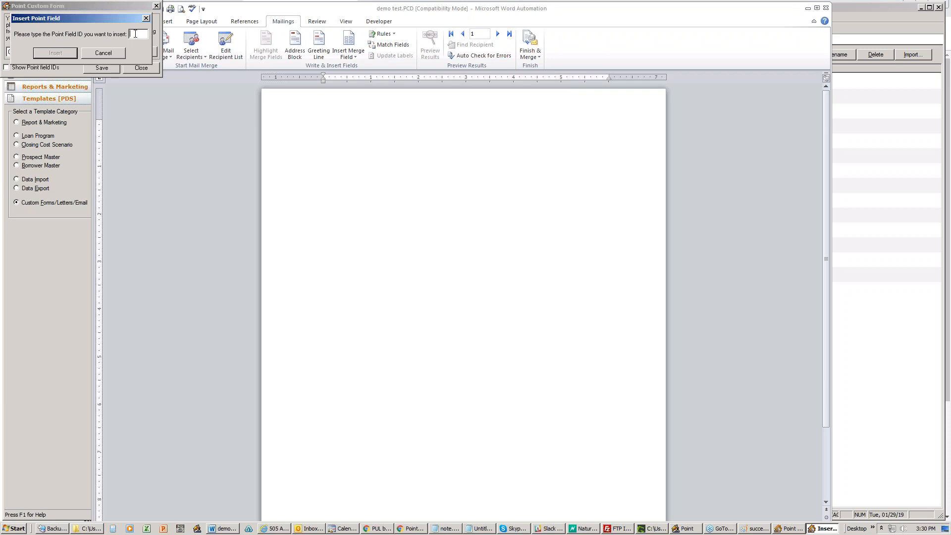
type("100")
left_click(60, 53)
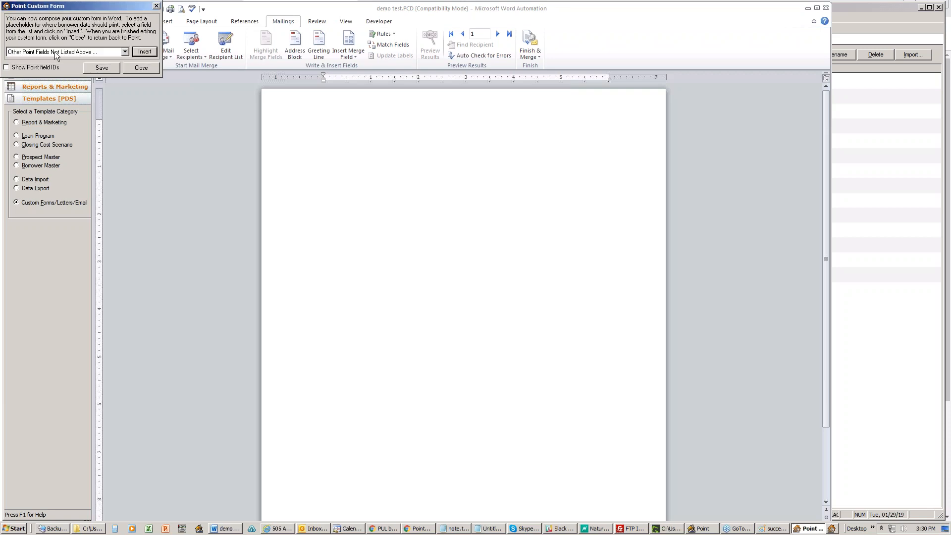
Insert field ID 101 after the Borrower First Name placeholder on the same line of the form.
left_click_drag(322, 124, 415, 126)
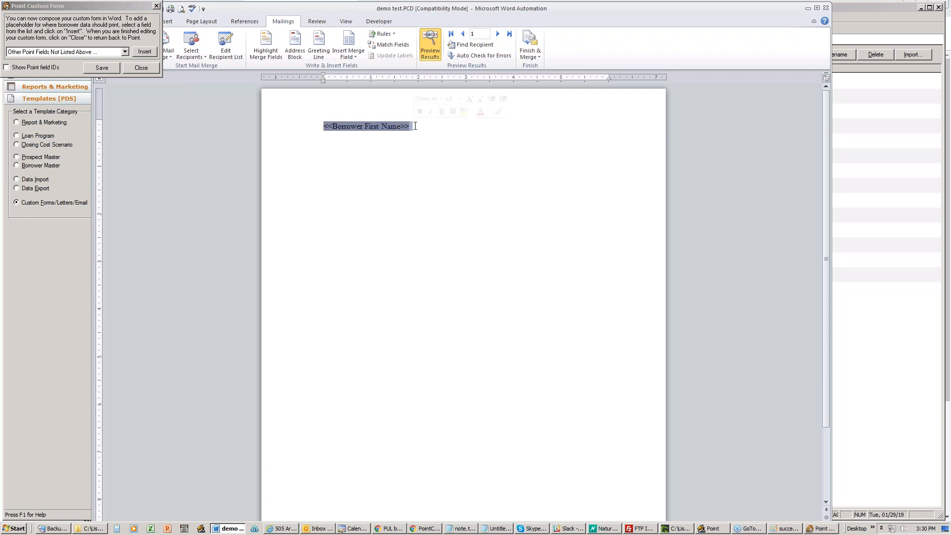
left_click(366, 143)
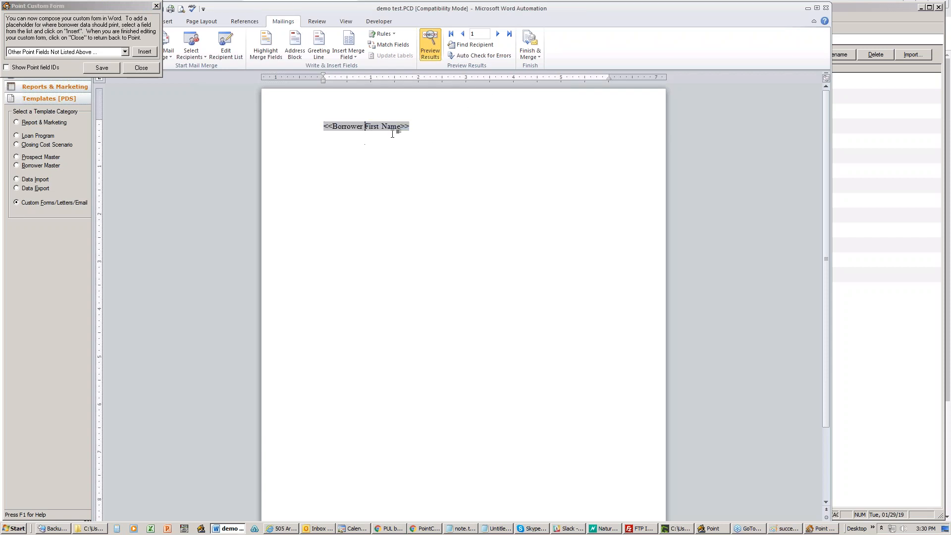
left_click(424, 129)
left_click(135, 53)
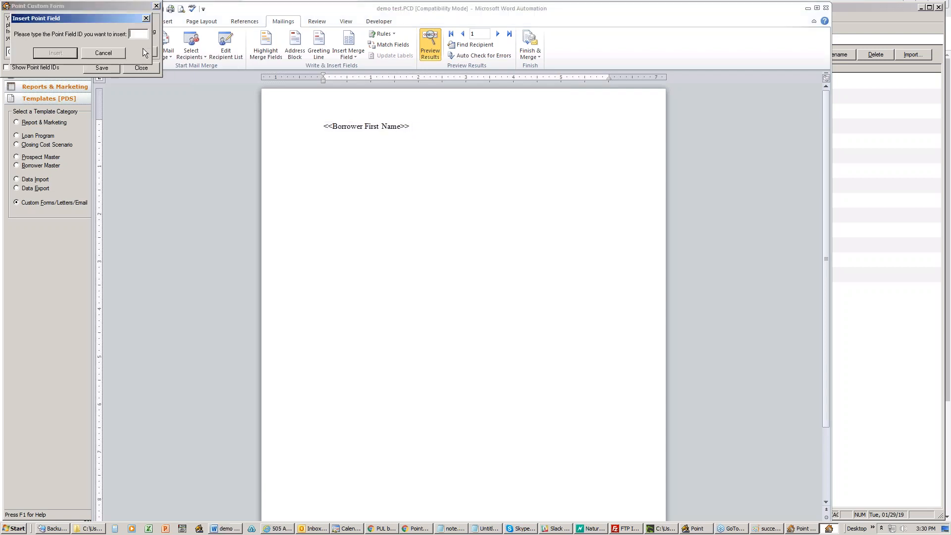
type("101")
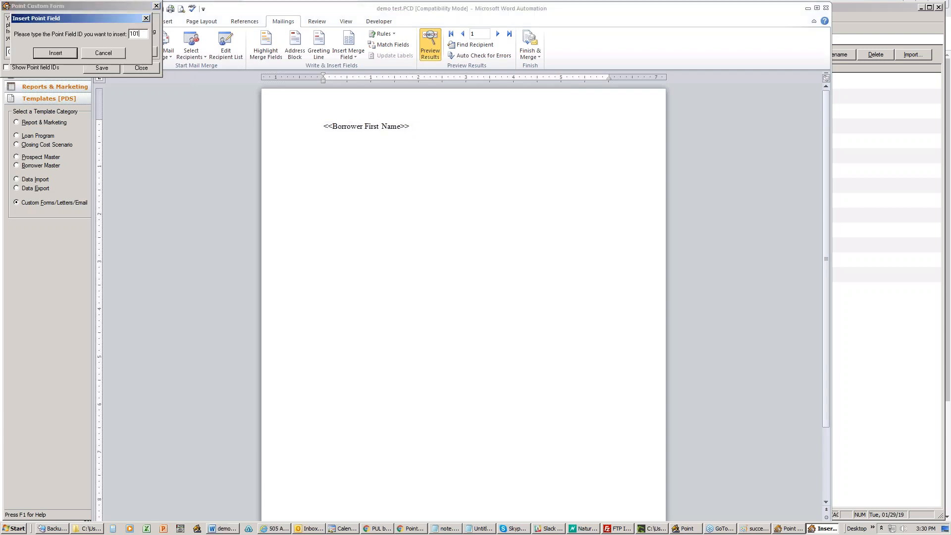
left_click(72, 52)
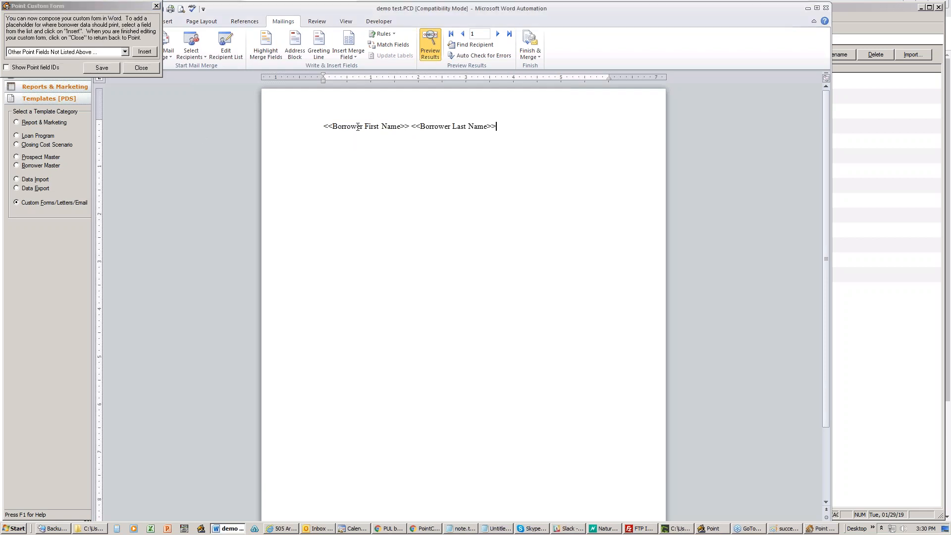
left_click_drag(410, 126, 506, 129)
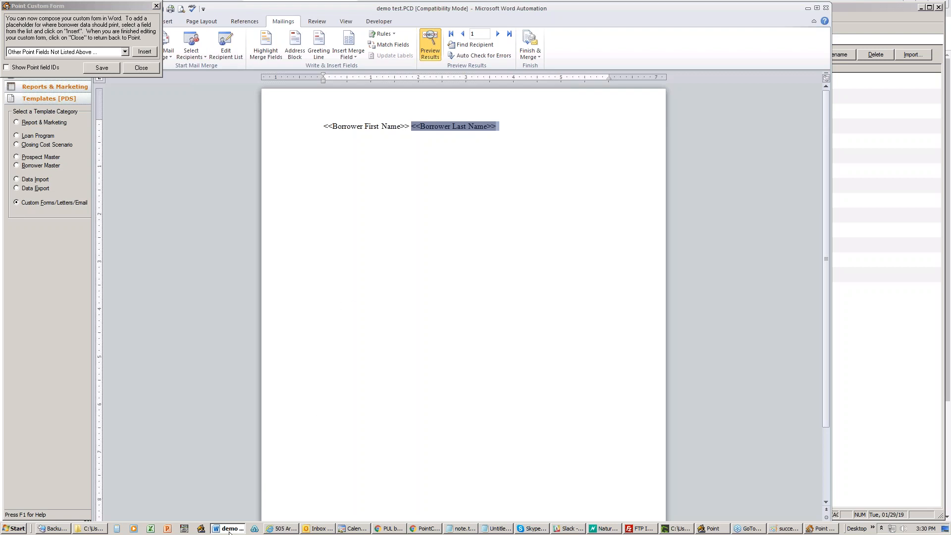
Close the demo test document without saving changes and close the Point Custom Form dialog to return to Point.
left_click(201, 529)
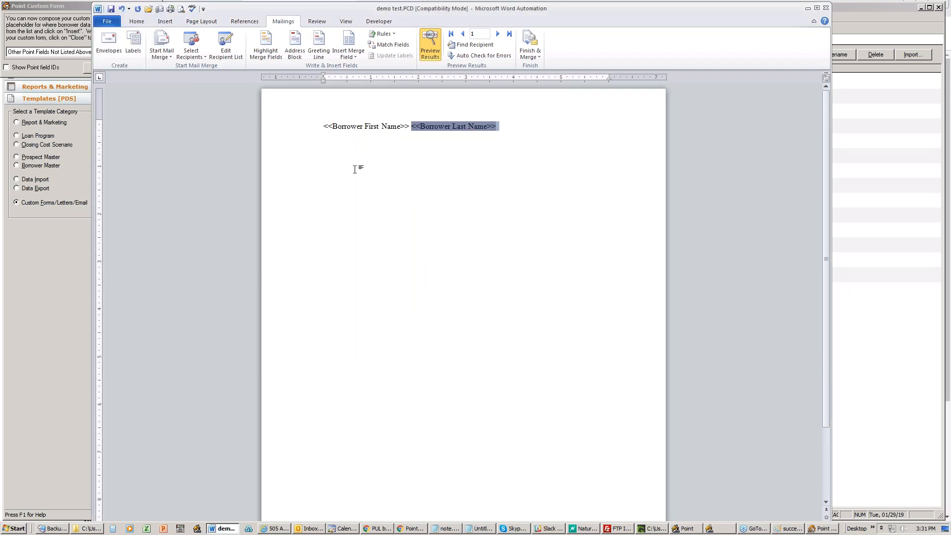
left_click(825, 8)
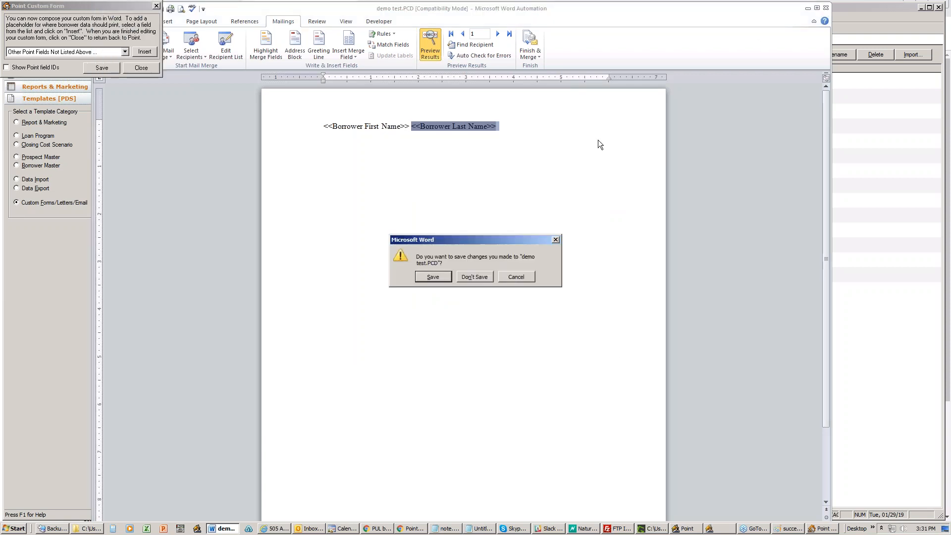
left_click(477, 277)
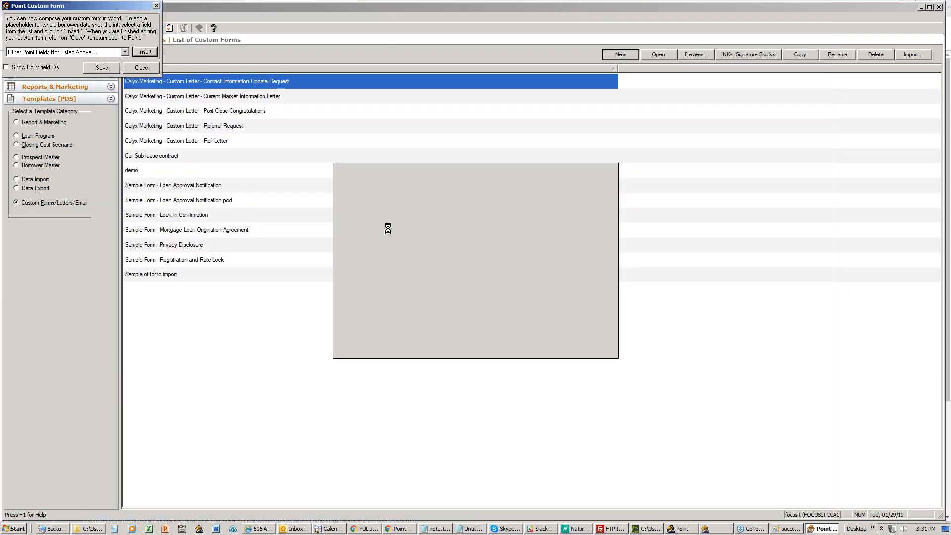
left_click(142, 67)
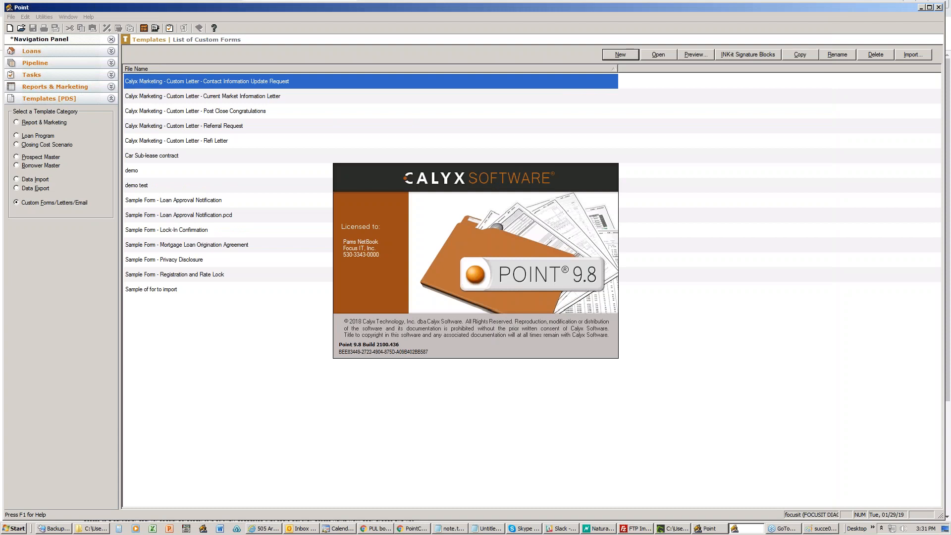
left_click(423, 6)
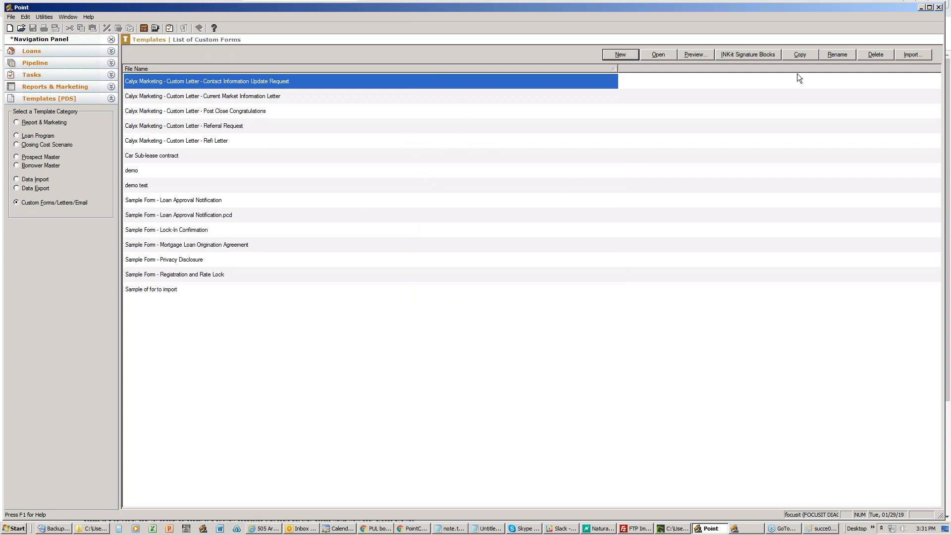
Import Sample of for to import.docx from the Desktop as a custom form named Sample of for to import2.
left_click(912, 53)
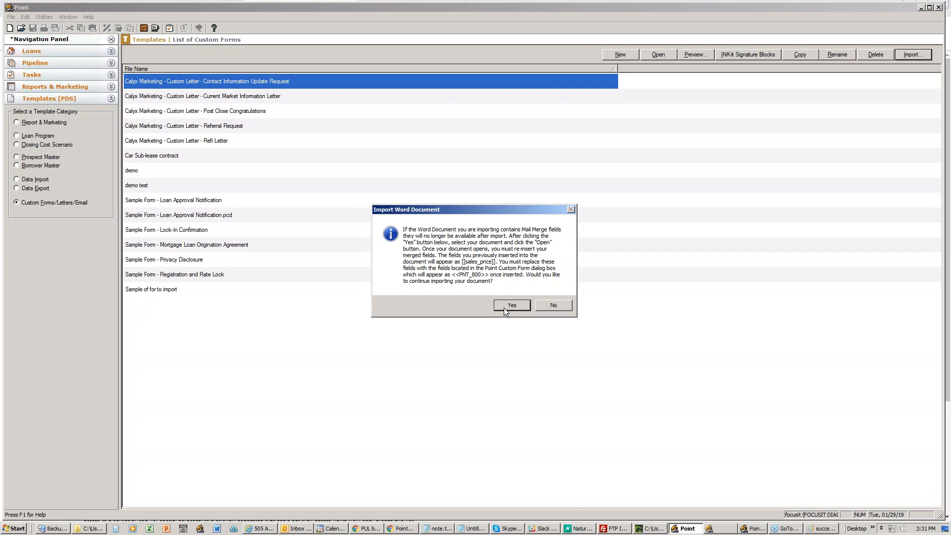
left_click(503, 307)
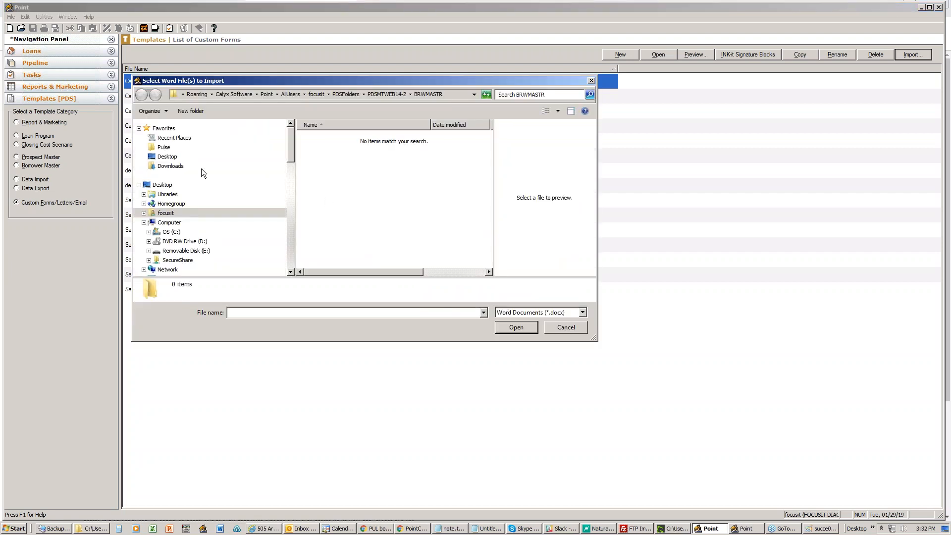
left_click(165, 157)
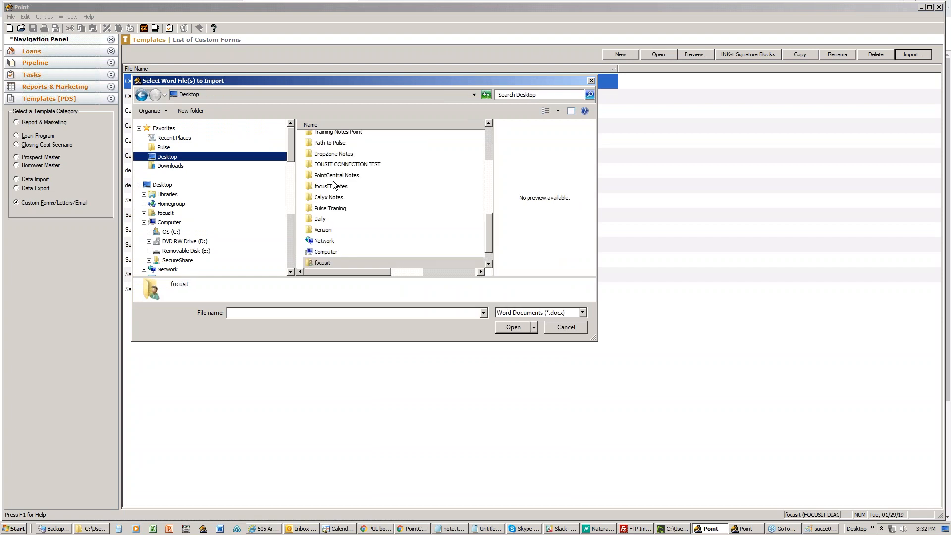
left_click_drag(491, 220, 492, 135)
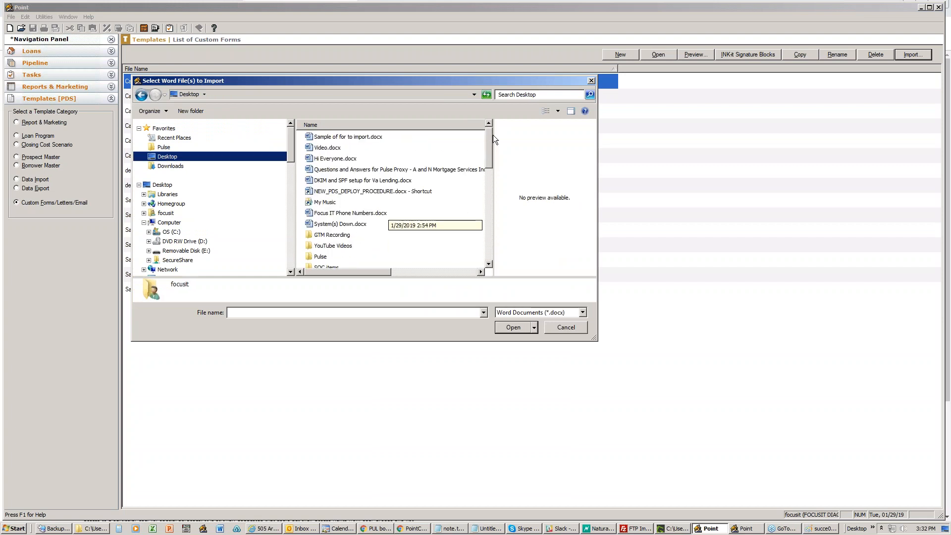
double_click(331, 137)
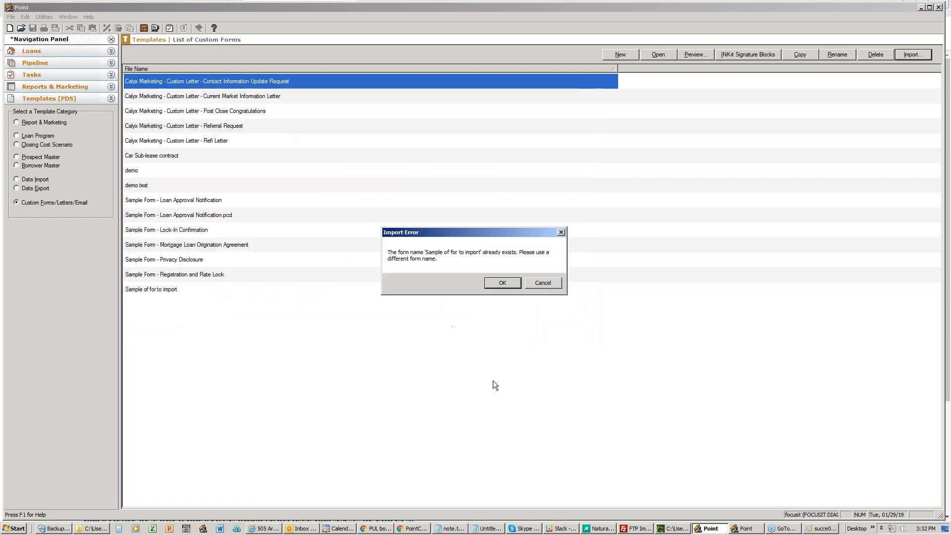
left_click(502, 282)
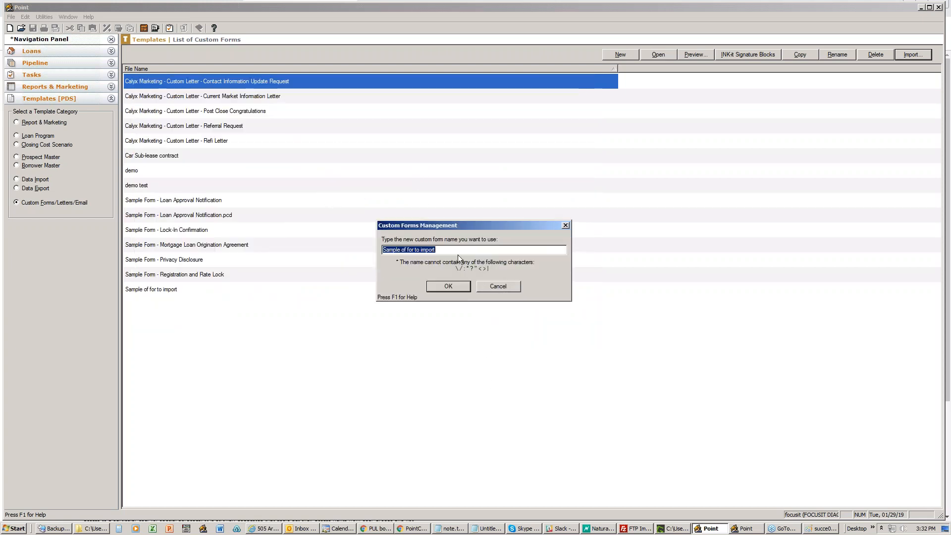
left_click(456, 250)
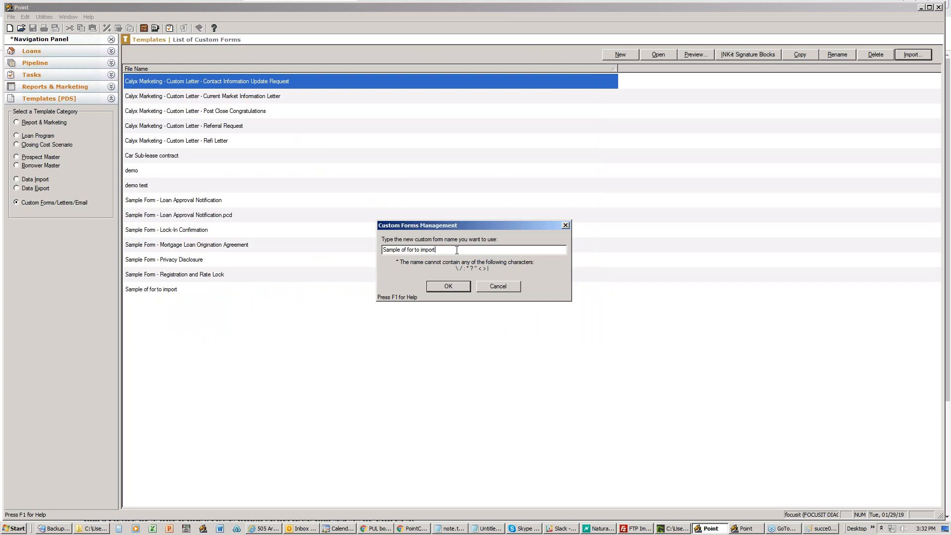
left_click(437, 289)
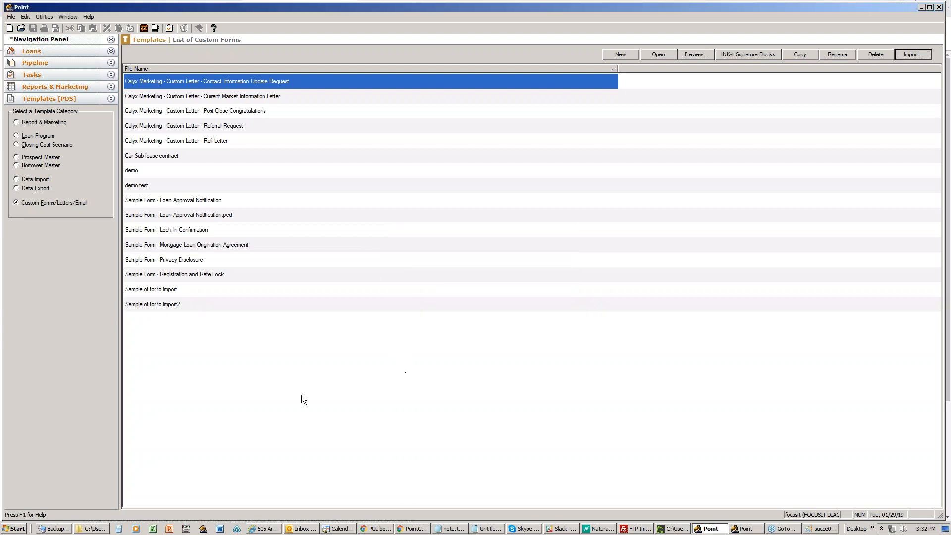
Open the Sample of for to import2 form for editing and replace its title with Sample.
double_click(153, 303)
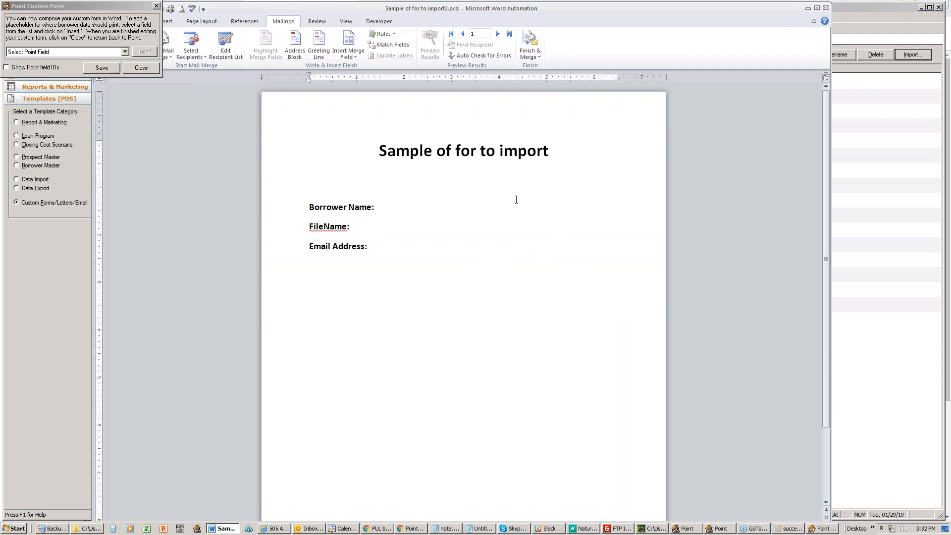
double_click(442, 150)
key("Delete")
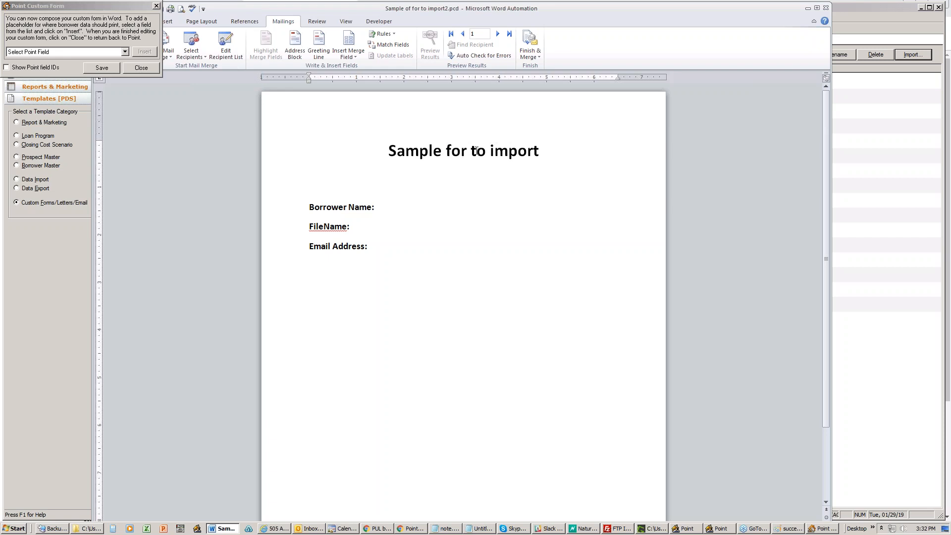
left_click_drag(564, 154, 386, 152)
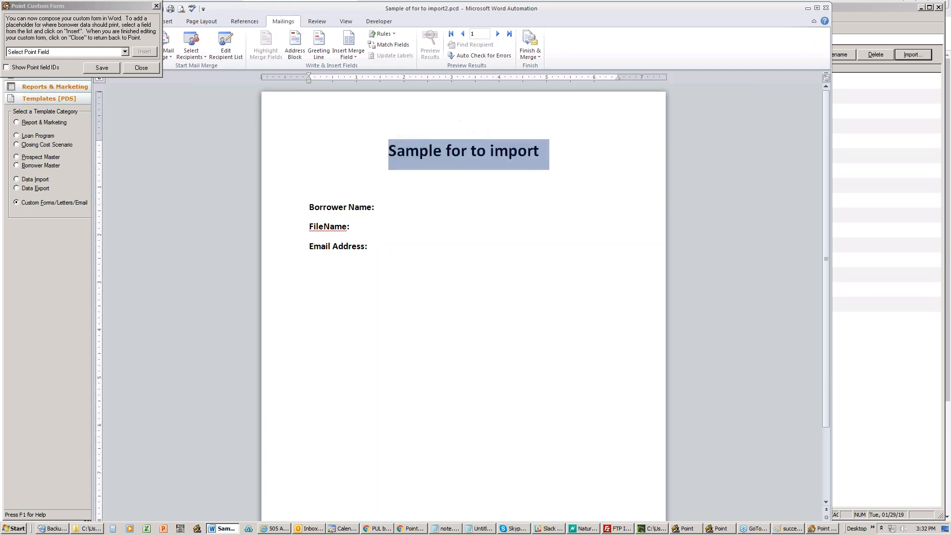
type("Sample")
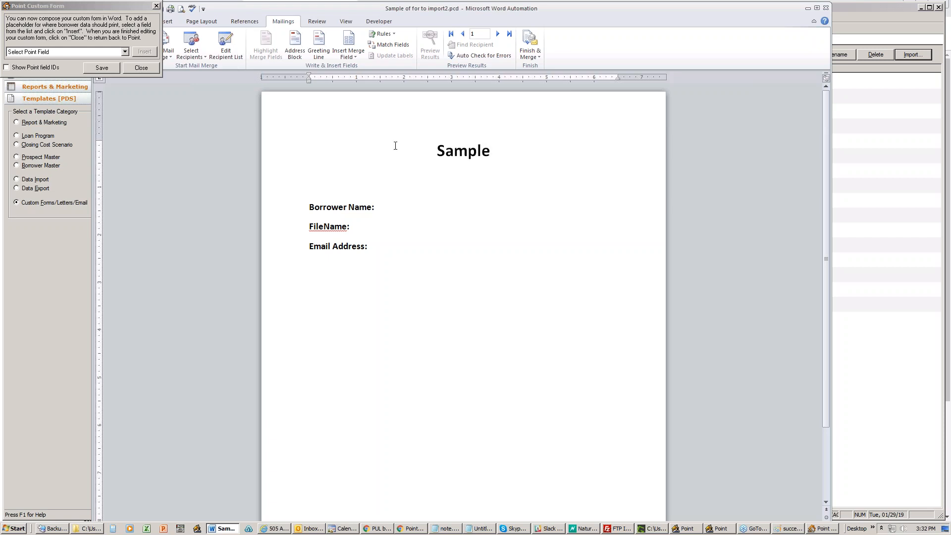
Switch to Chrome and copy the heart-shaped bouquet picture from the Google image results for flowers.
left_click(448, 189)
left_click(396, 207)
left_click(389, 224)
left_click(396, 246)
left_click(435, 176)
left_click(411, 528)
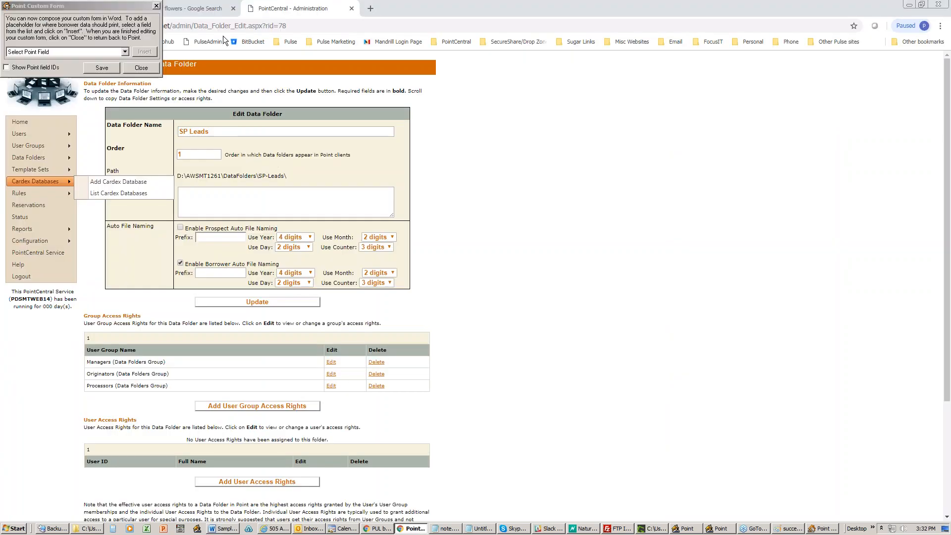
left_click(196, 9)
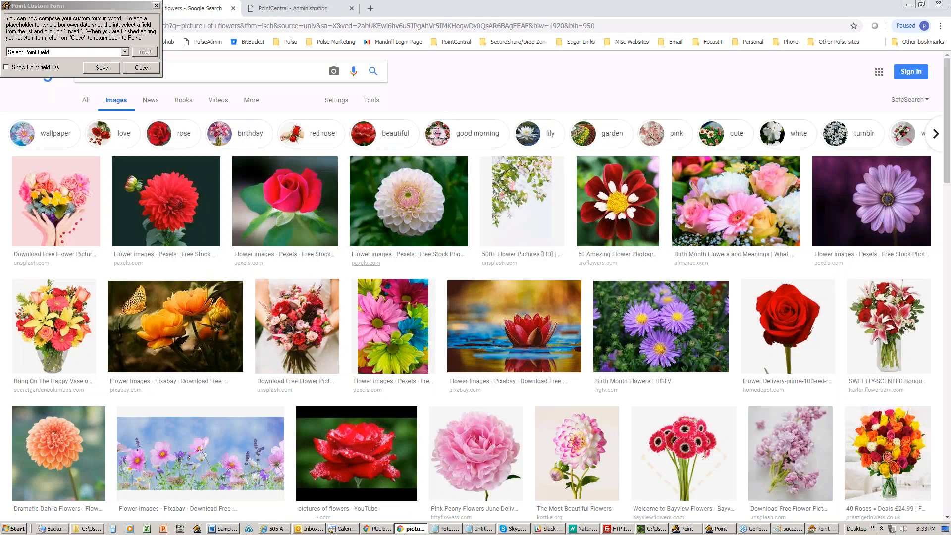
right_click(59, 189)
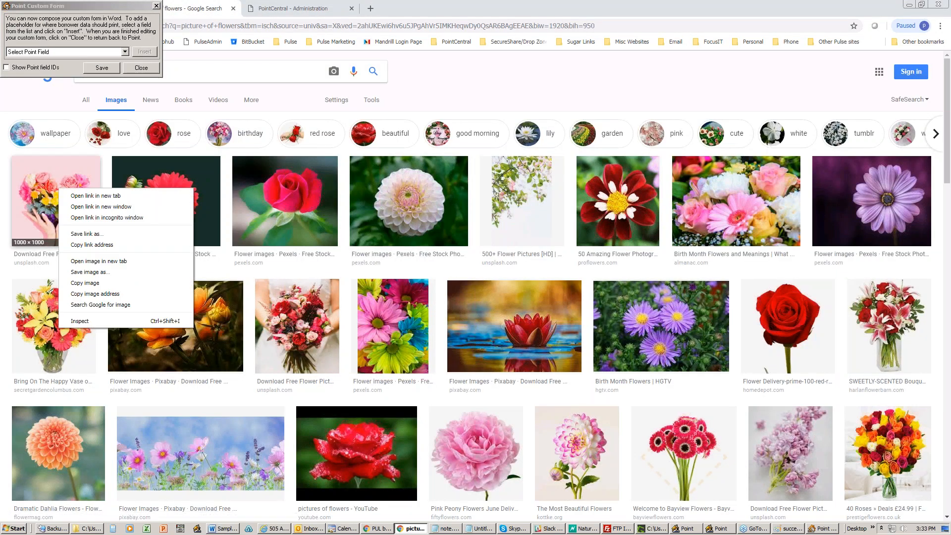
left_click(84, 283)
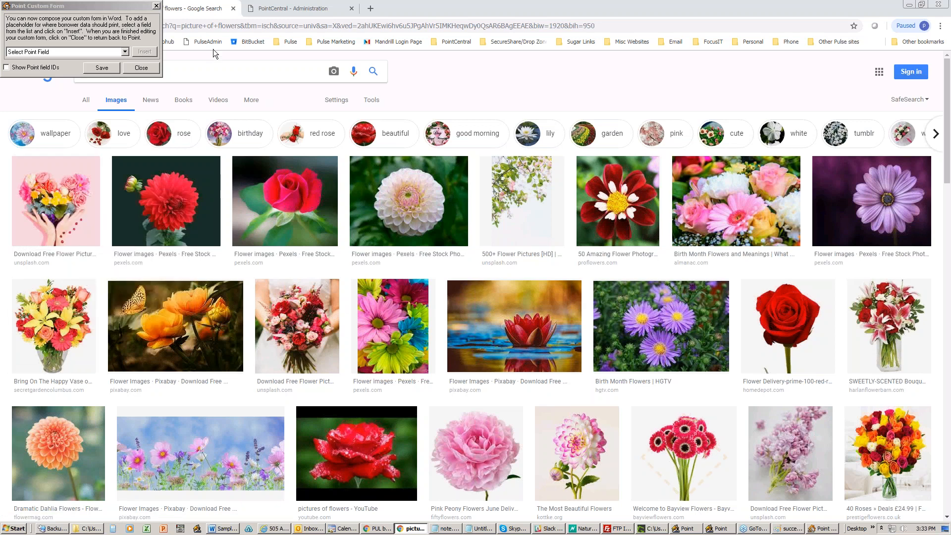
Return to the Word form and try to paste the copied bouquet picture on the blank line below the Sample title.
left_click(909, 5)
left_click(433, 177)
right_click(433, 177)
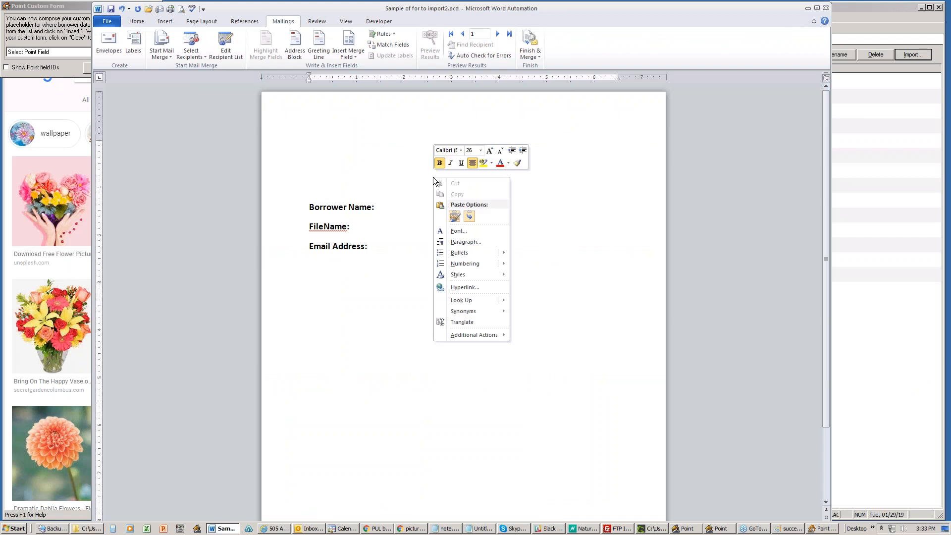
left_click(453, 215)
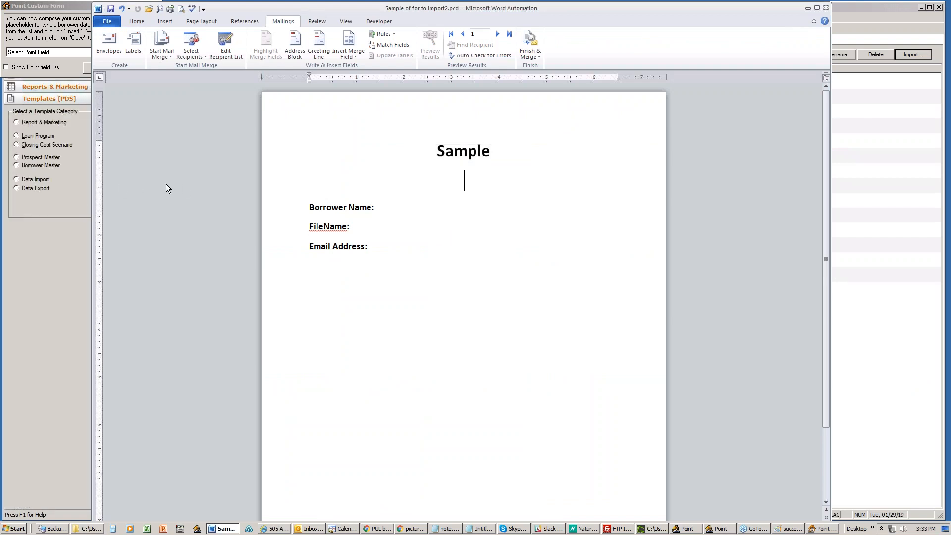
right_click(466, 182)
left_click(488, 225)
Close the Sample of for to import2 document and the Point Custom Form dialog to return to Point.
left_click(826, 8)
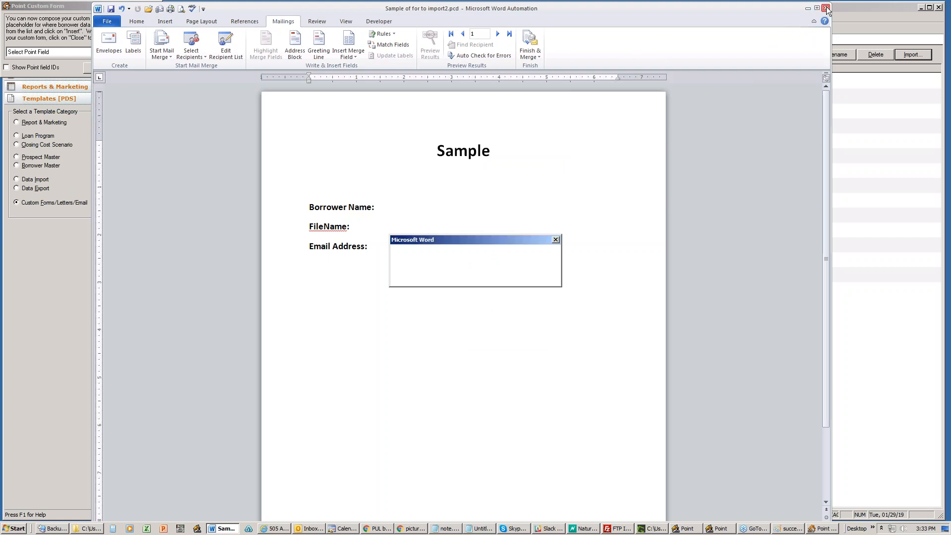
left_click(435, 277)
left_click(141, 68)
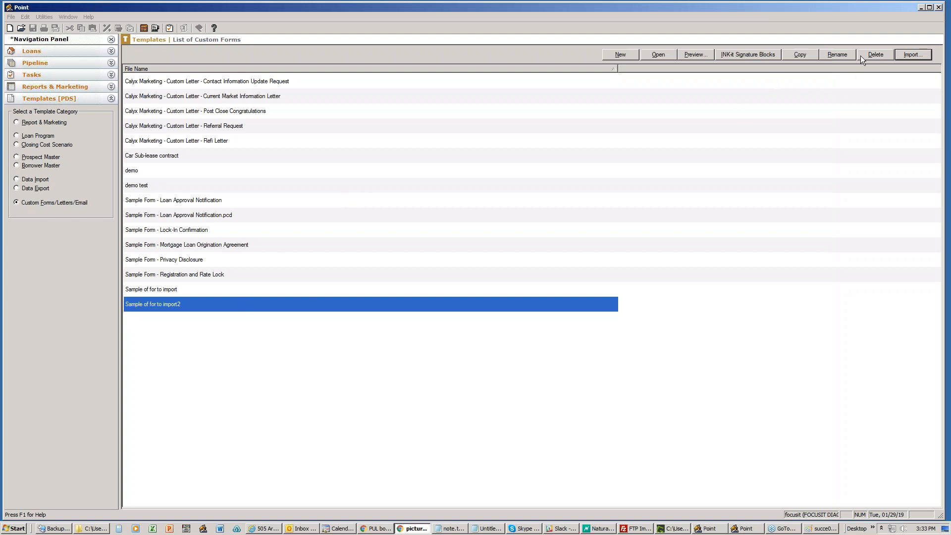
Delete the custom forms Sample of for to import2 and Sample of for to import from the list.
left_click(873, 54)
left_click(462, 286)
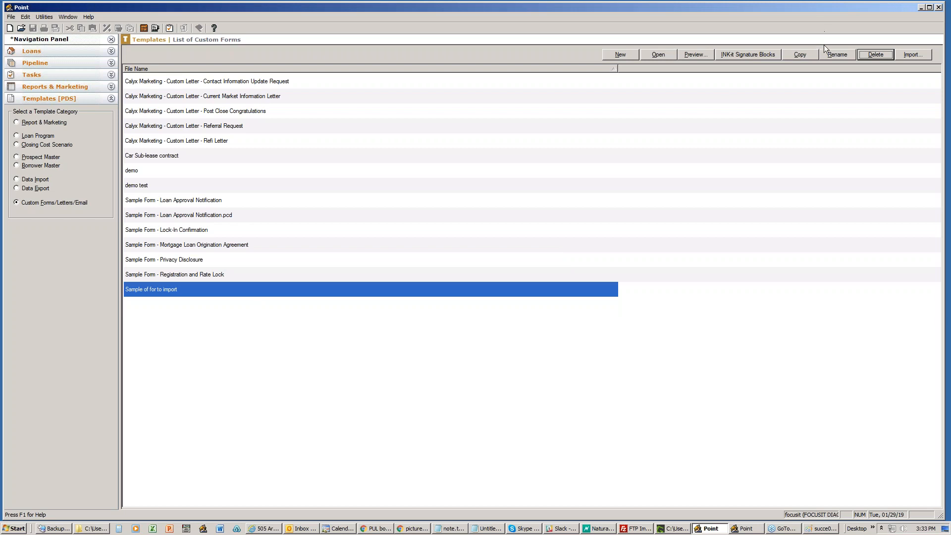
left_click(865, 55)
left_click(435, 285)
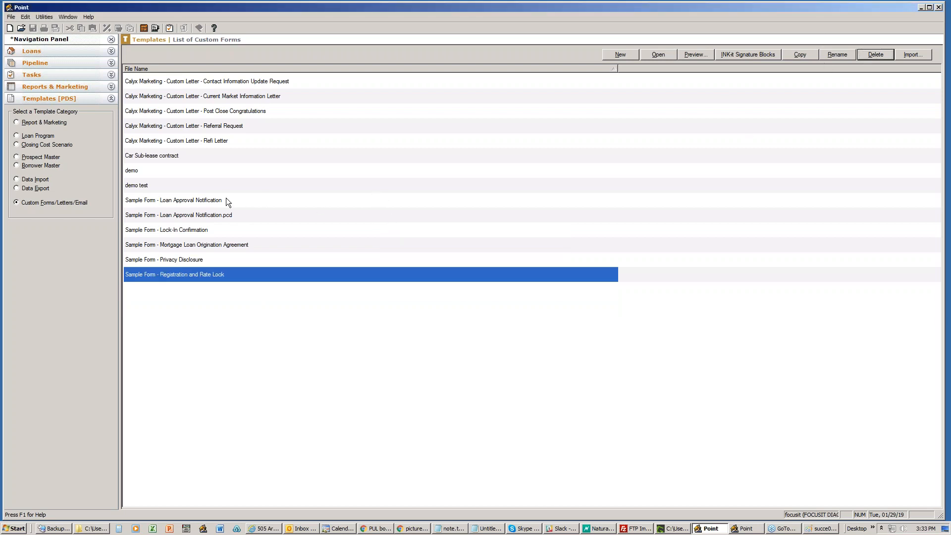
Open the recent document Sample of for to import.docx in Word and shorten its title to Sample.
left_click(220, 528)
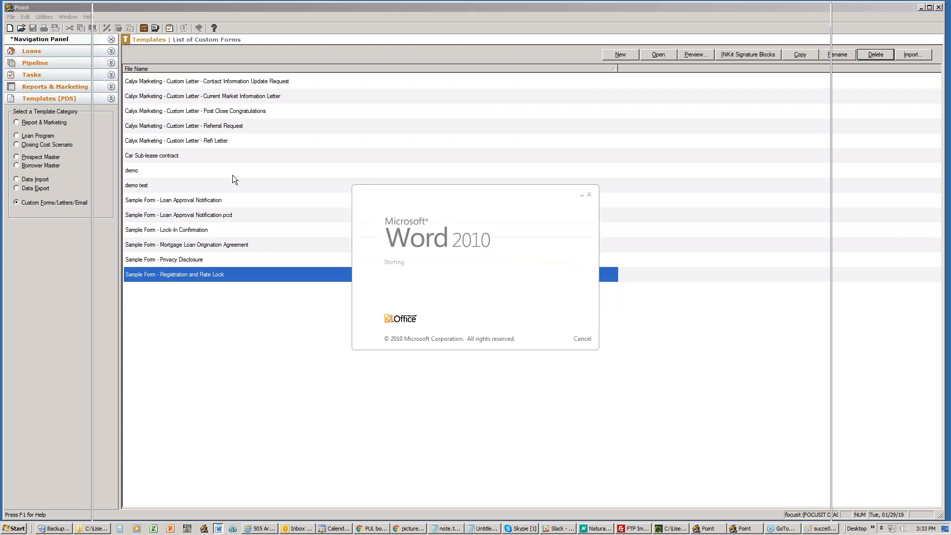
left_click(110, 22)
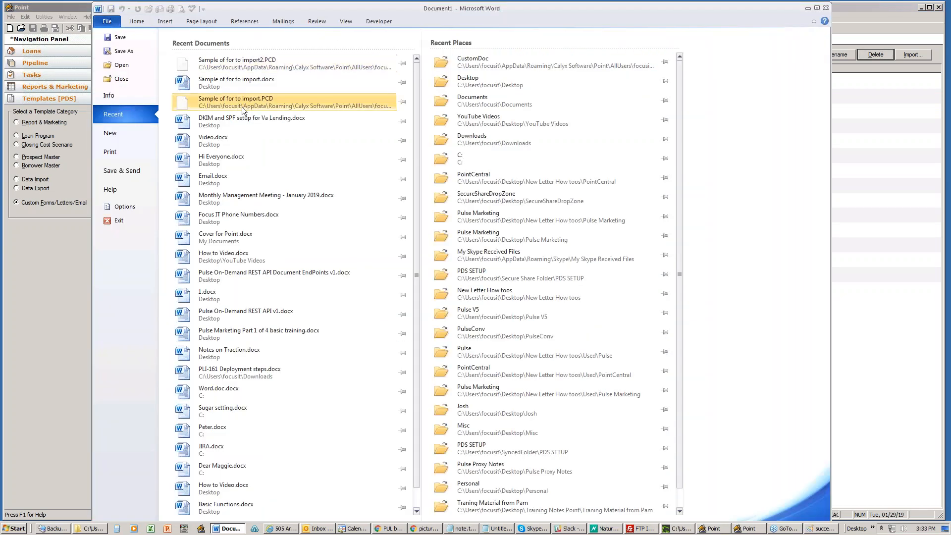
left_click(243, 80)
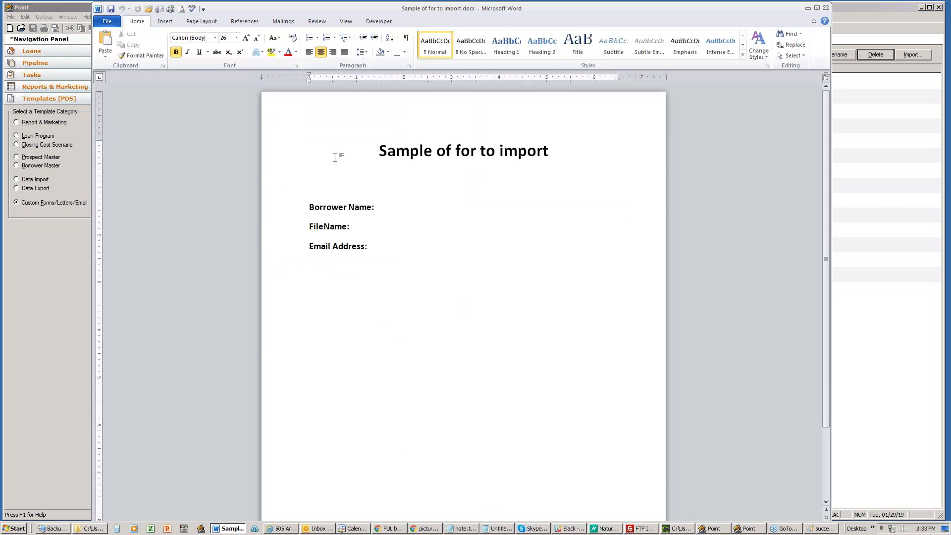
left_click_drag(442, 151, 565, 150)
key("BackSpace")
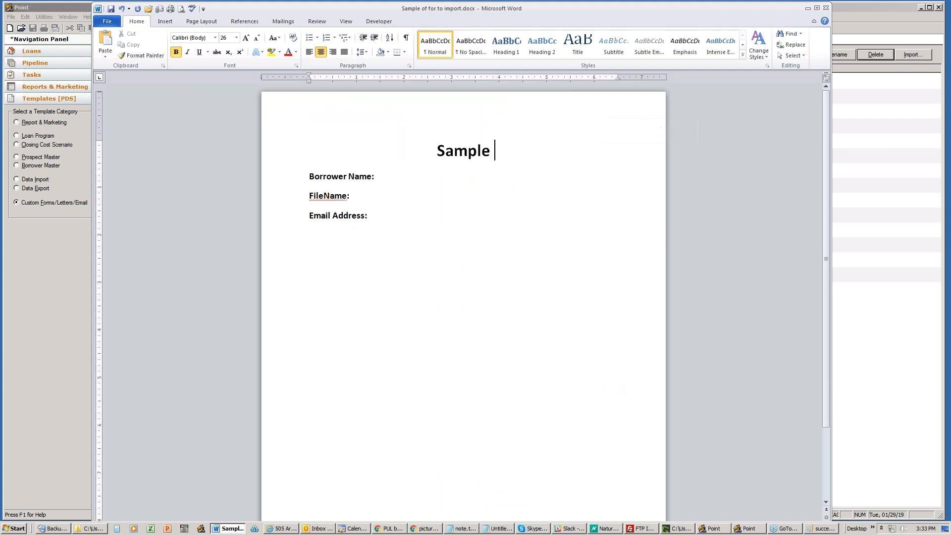
Add two blank lines between the Sample title and the Borrower Name line, and left-align the Borrower Name line.
key("Delete")
key("Return")
key("Return")
key("Return")
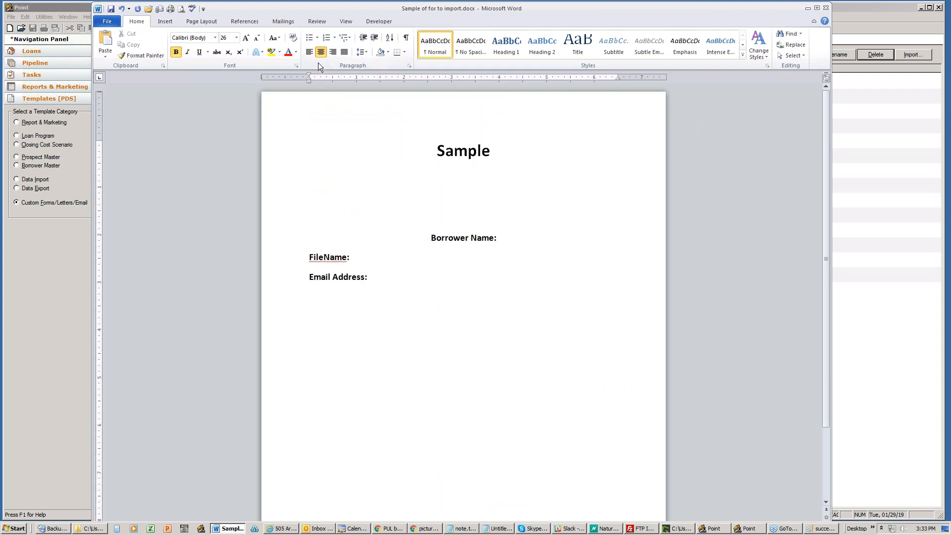
left_click(309, 53)
Try to copy the pink-red rose picture from the Google image results and paste it below the Sample title in Word.
left_click(461, 175)
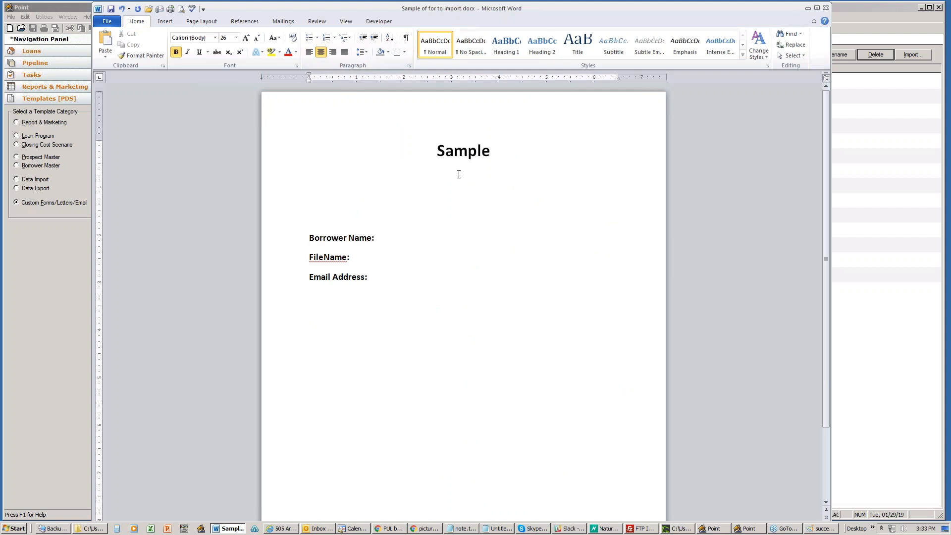
left_click(419, 529)
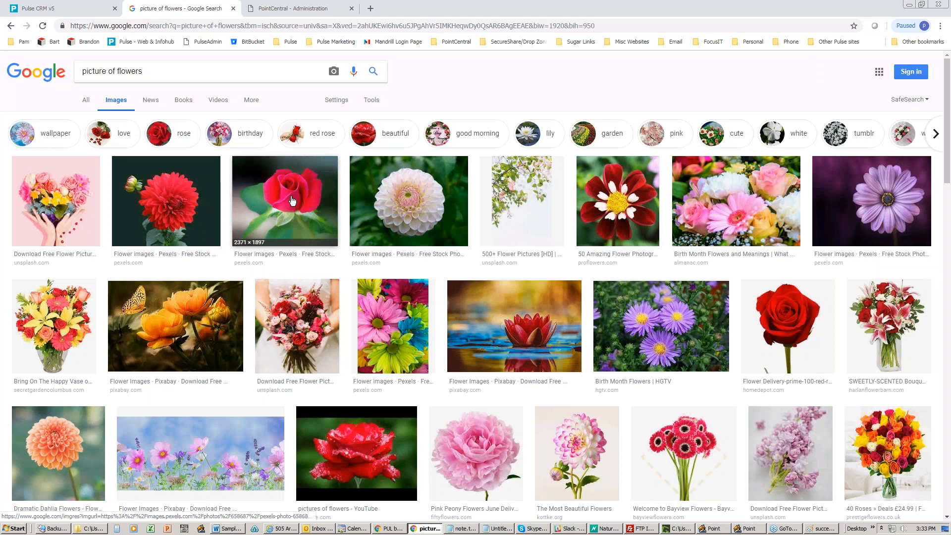
right_click(292, 201)
left_click(316, 291)
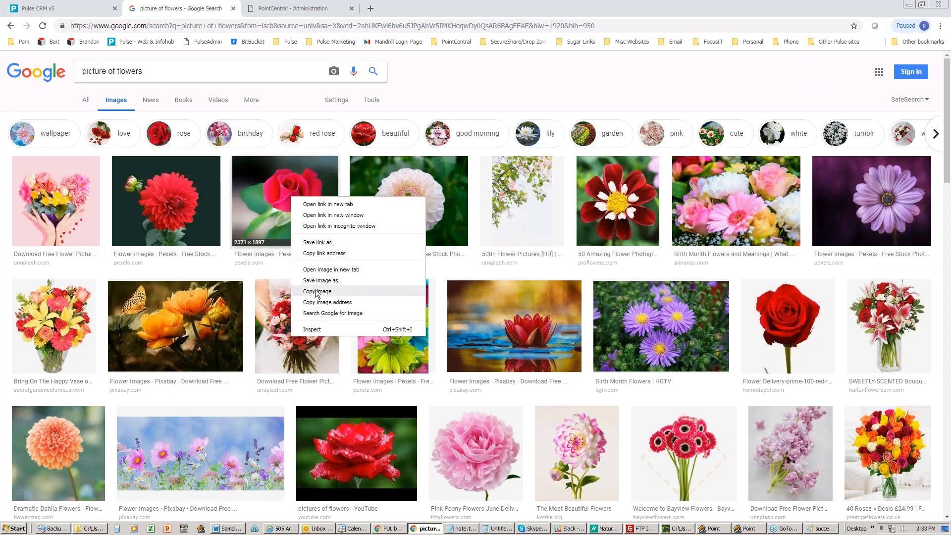
left_click(909, 5)
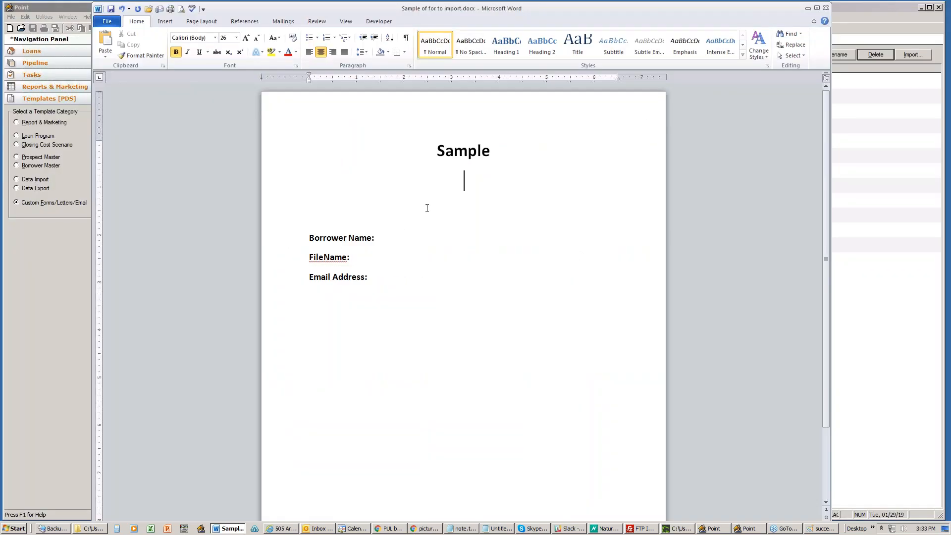
right_click(444, 181)
left_click(465, 221)
Paste the Success Mortgage logo below the Sample title in the Word document.
key("alt+Tab")
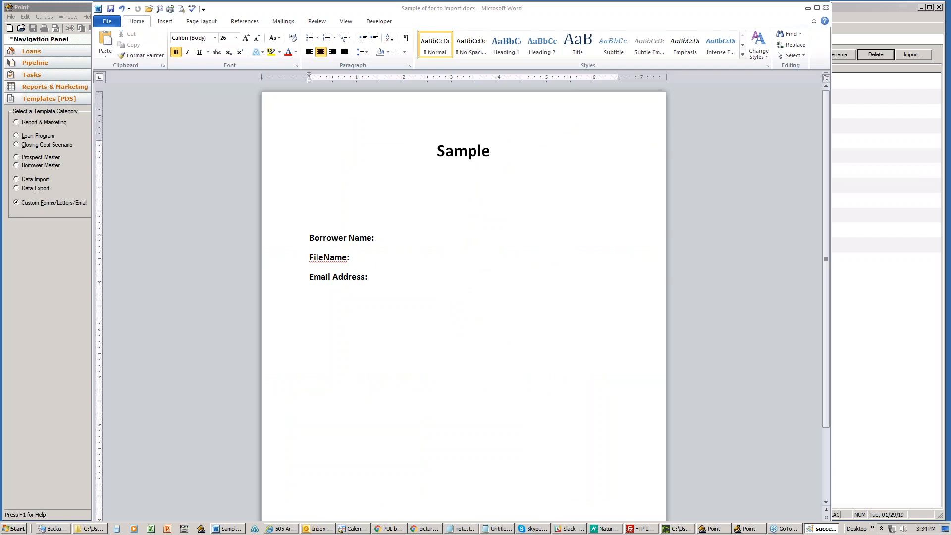
left_click(442, 192)
right_click(467, 189)
left_click(487, 227)
Remove one extra blank line below the logo, then save and close the Word document.
left_click(578, 148)
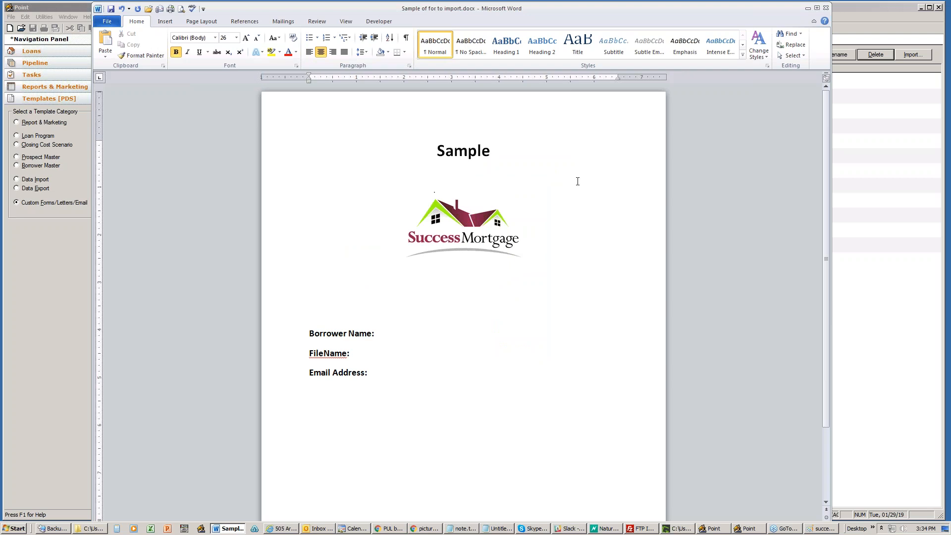
left_click(584, 211)
key("Delete")
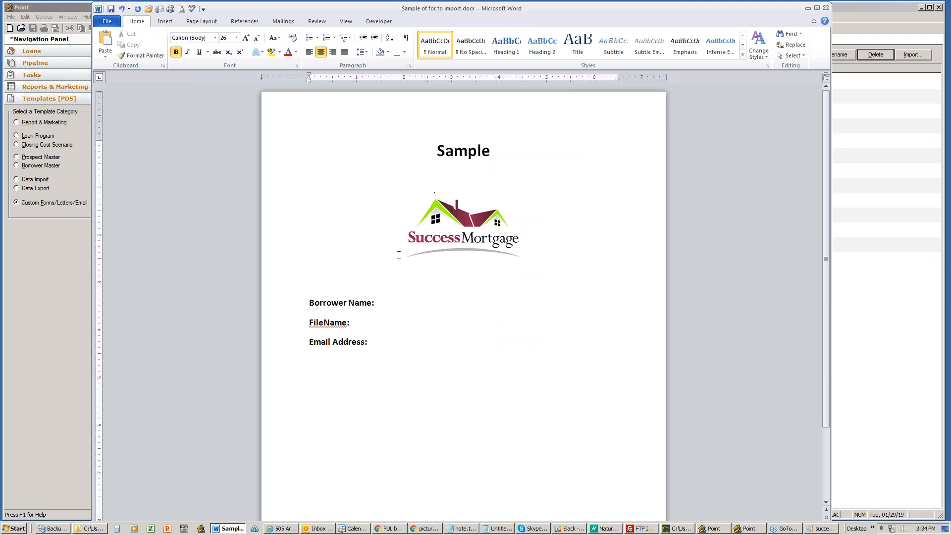
left_click(111, 9)
left_click(826, 8)
Import Sample of for to import.docx from the Desktop as a custom form and open the imported form for editing.
left_click(914, 55)
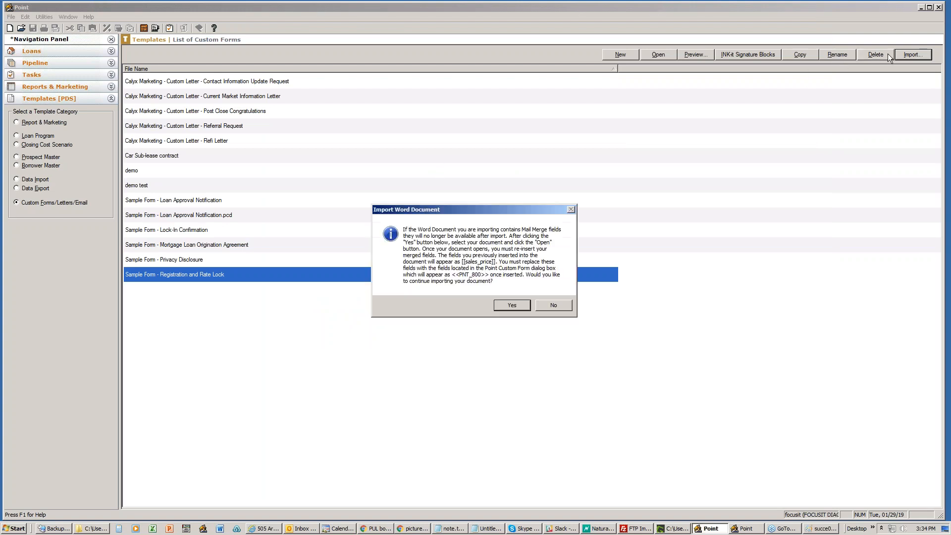
left_click(512, 304)
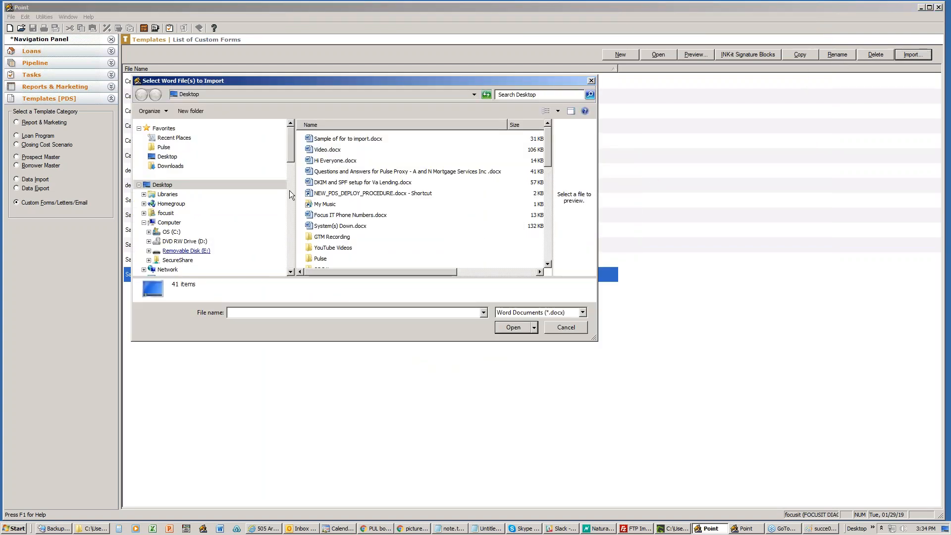
double_click(345, 139)
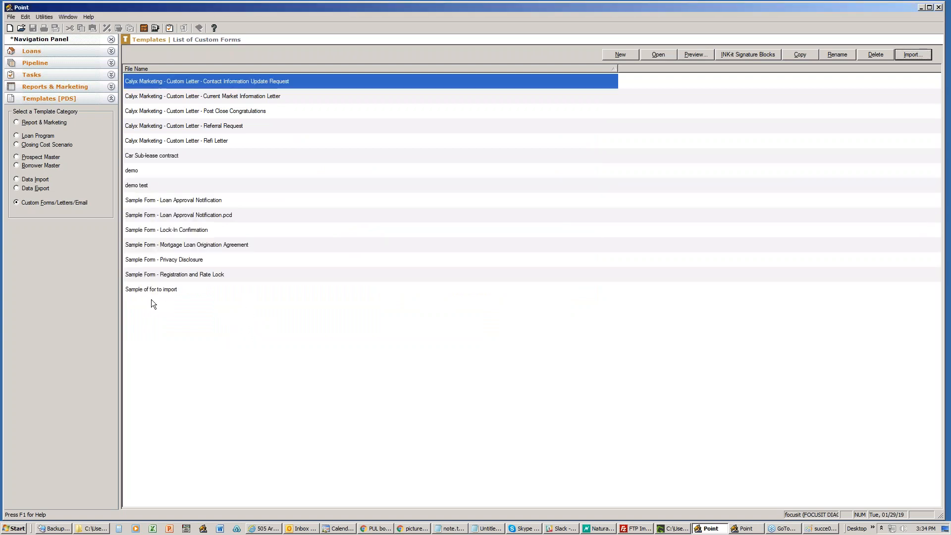
double_click(153, 290)
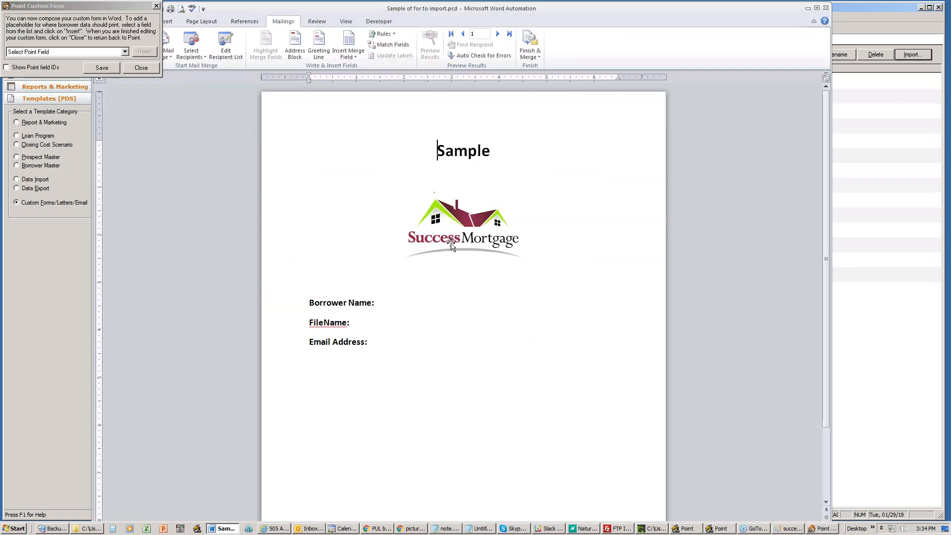
Insert Point field IDs 100 and 101, separated by a space, after the Borrower Name label.
left_click(397, 303)
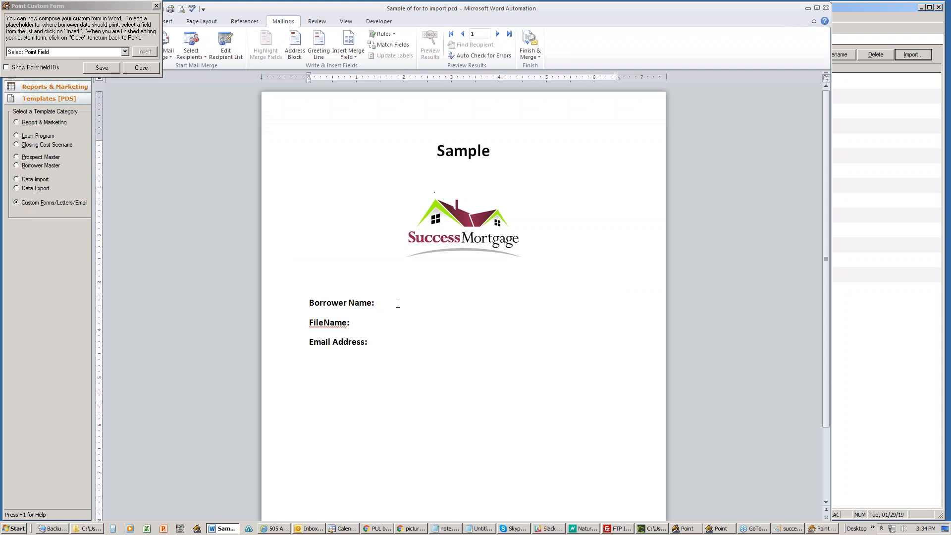
left_click(124, 52)
left_click_drag(129, 76, 101, 218)
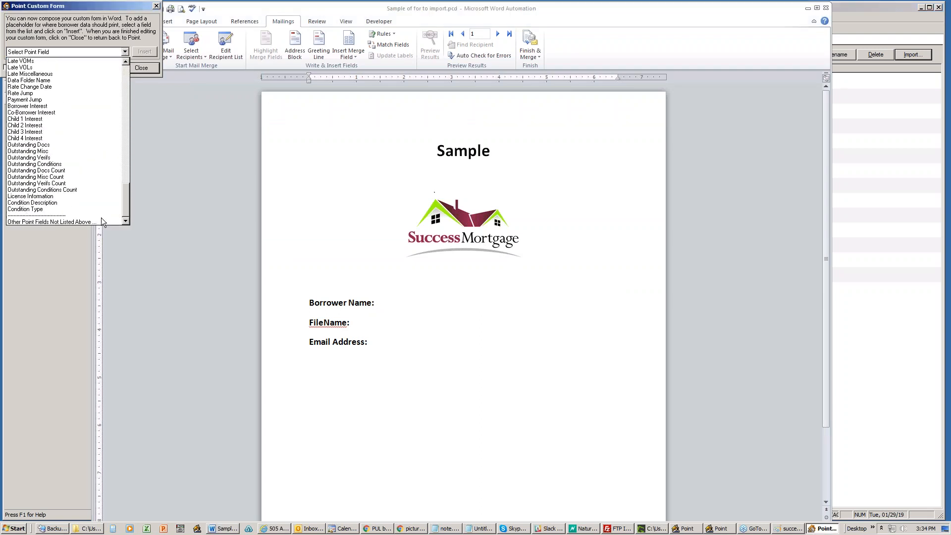
left_click(101, 220)
left_click(143, 52)
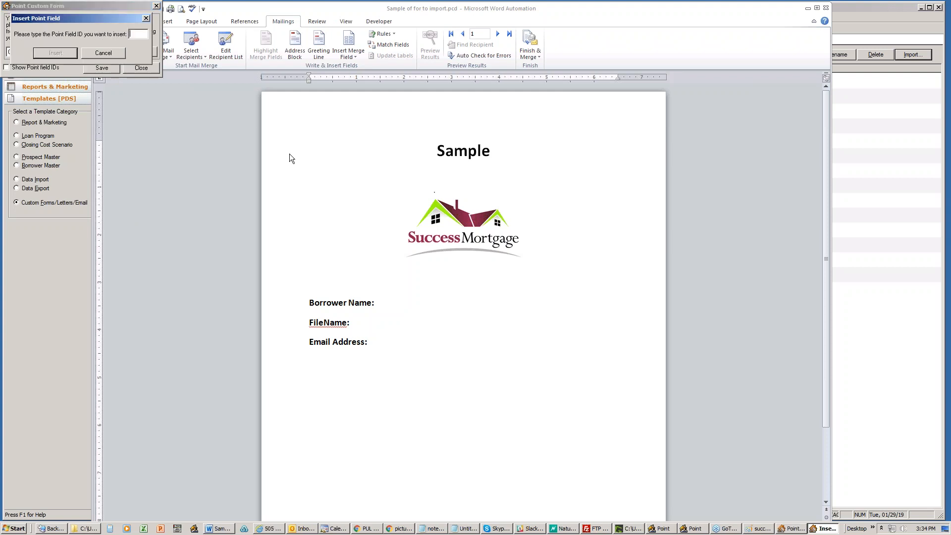
type("100")
left_click(56, 53)
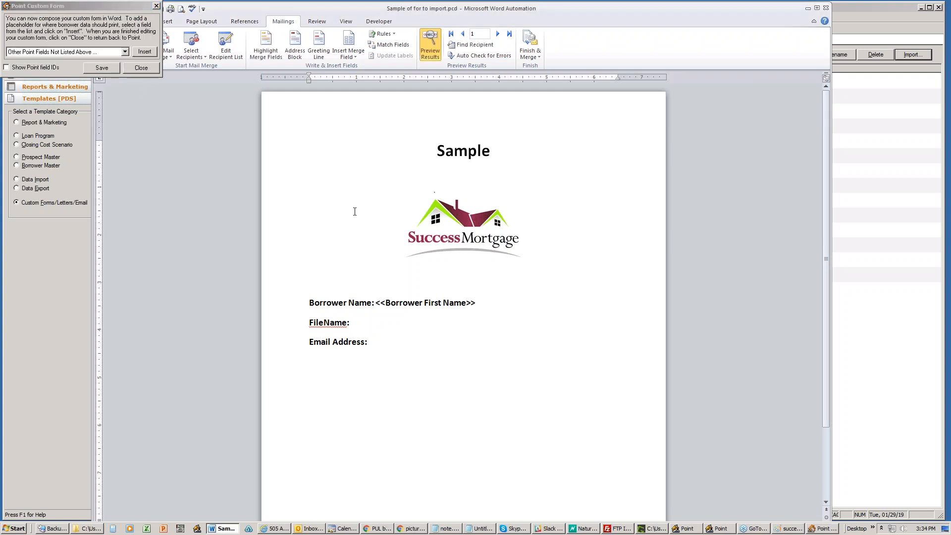
left_click(141, 50)
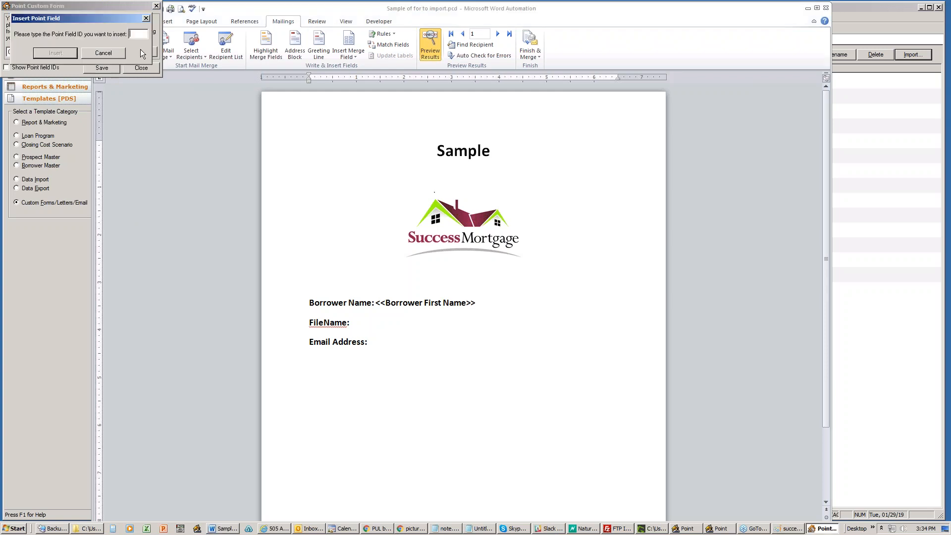
type("101")
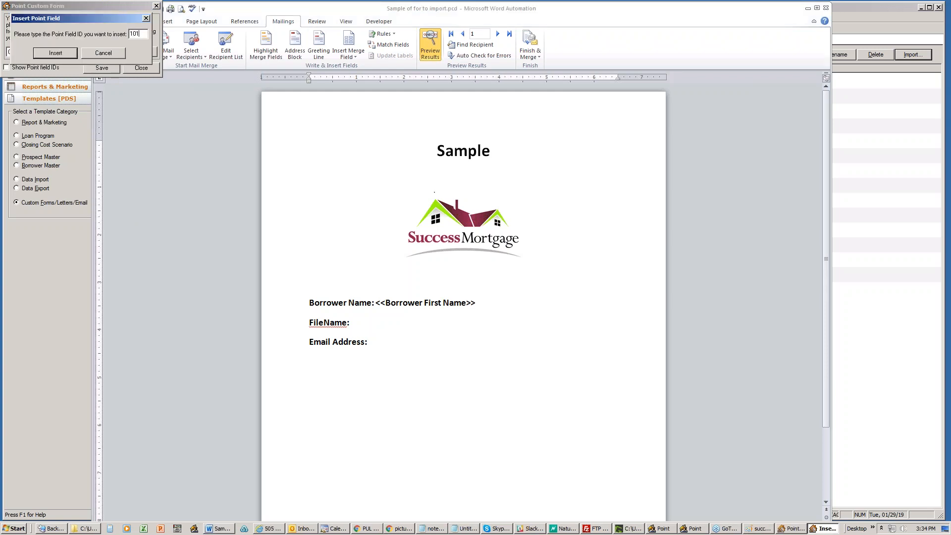
left_click(62, 55)
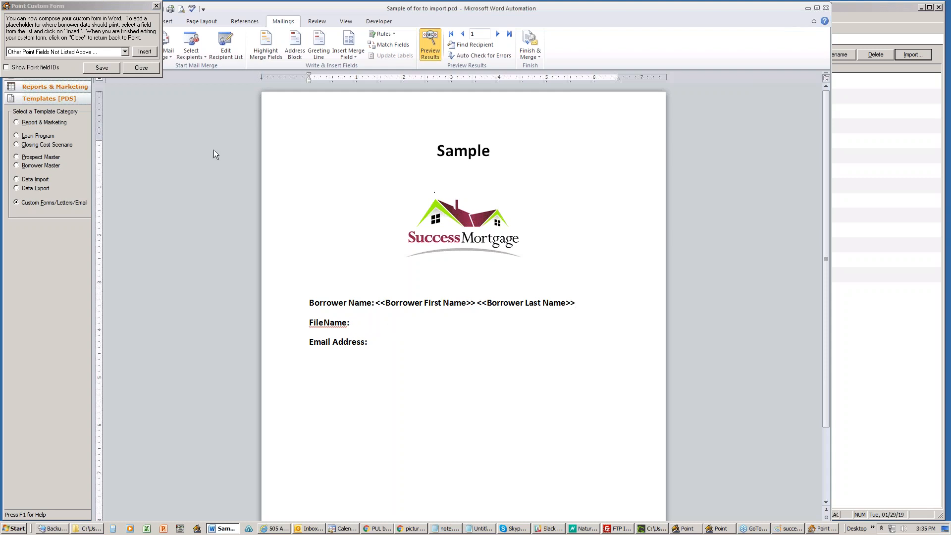
Insert Point field ID 112 after the Email Address label.
left_click(141, 52)
type("112")
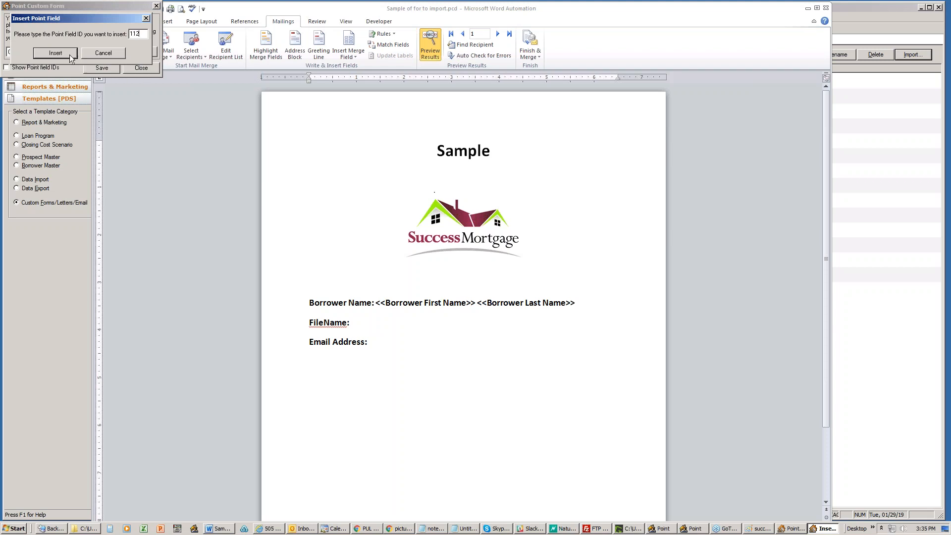
left_click(56, 53)
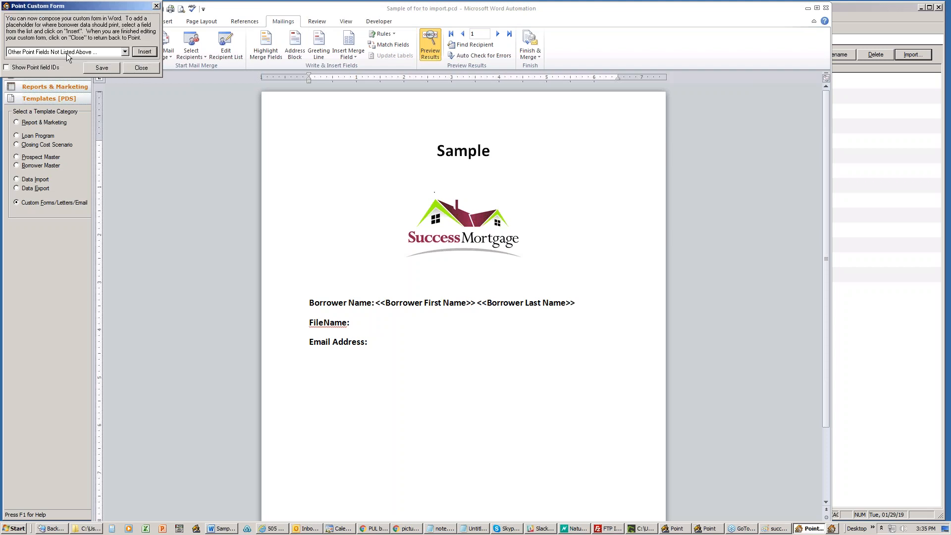
Insert Point field ID 1 and move its Filename placeholder from the Email Address line to after the FileName label.
left_click(144, 52)
type("1")
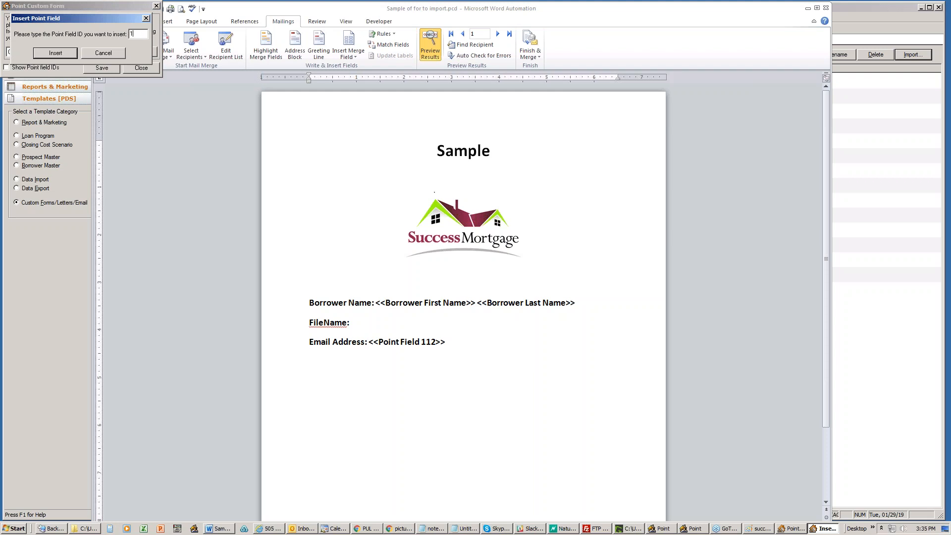
left_click(57, 52)
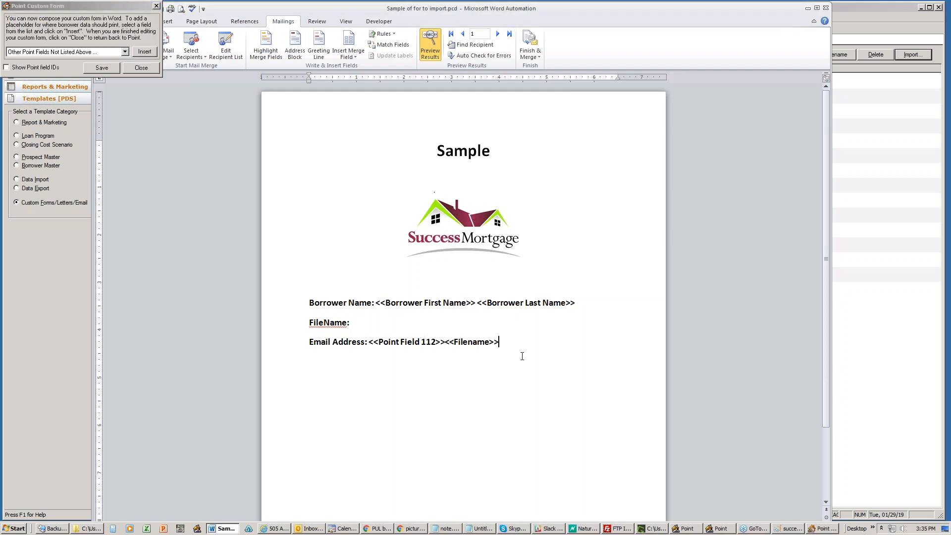
left_click_drag(503, 344, 448, 339)
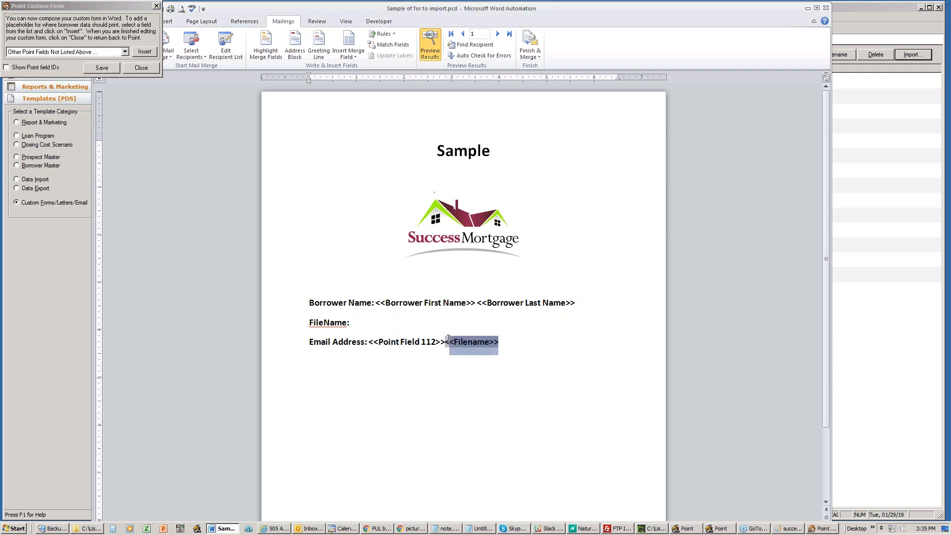
right_click(448, 340)
left_click(471, 347)
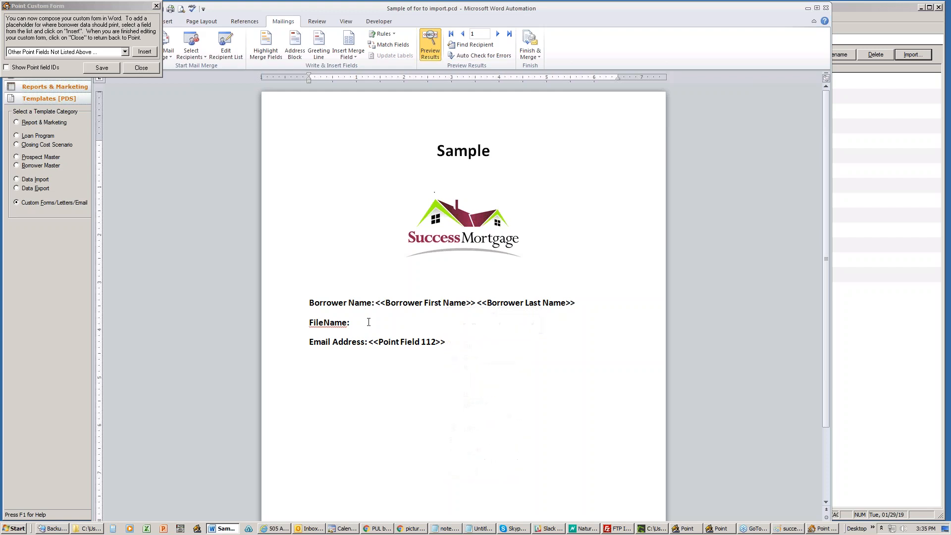
right_click(369, 323)
left_click(390, 360)
Save the edited custom form and close it to return to the list of custom forms.
left_click(96, 70)
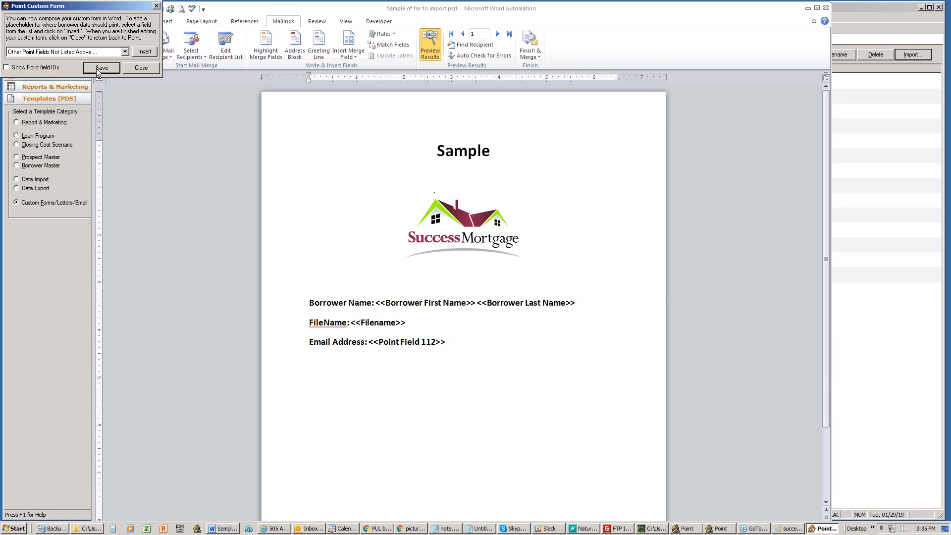
left_click(137, 69)
left_click(142, 67)
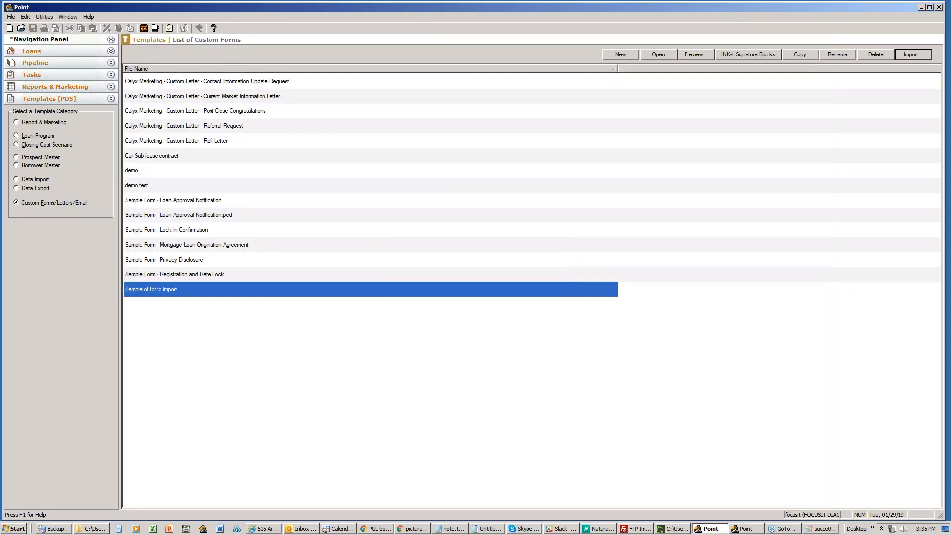
Open the first loan in the SP Leads folder and select the Sample of for to import custom form for printing.
left_click(74, 50)
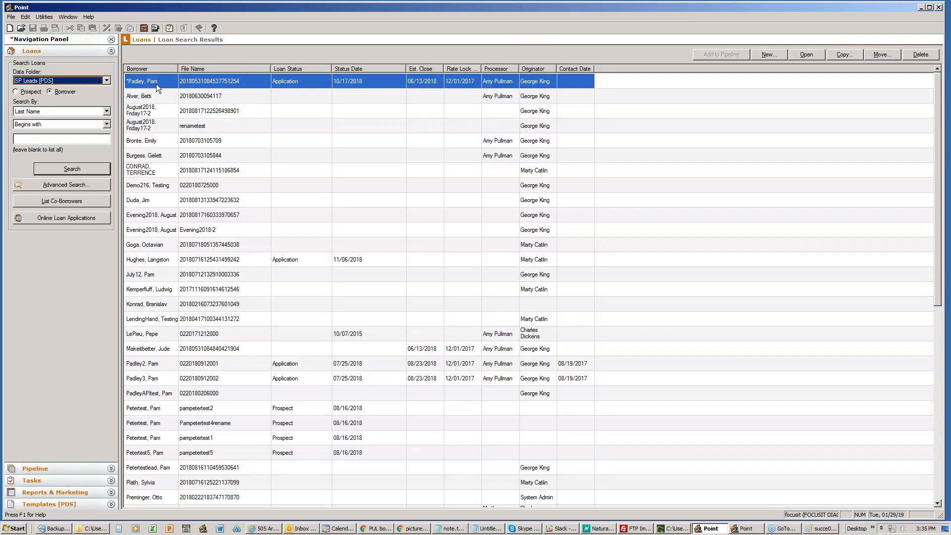
key("Return")
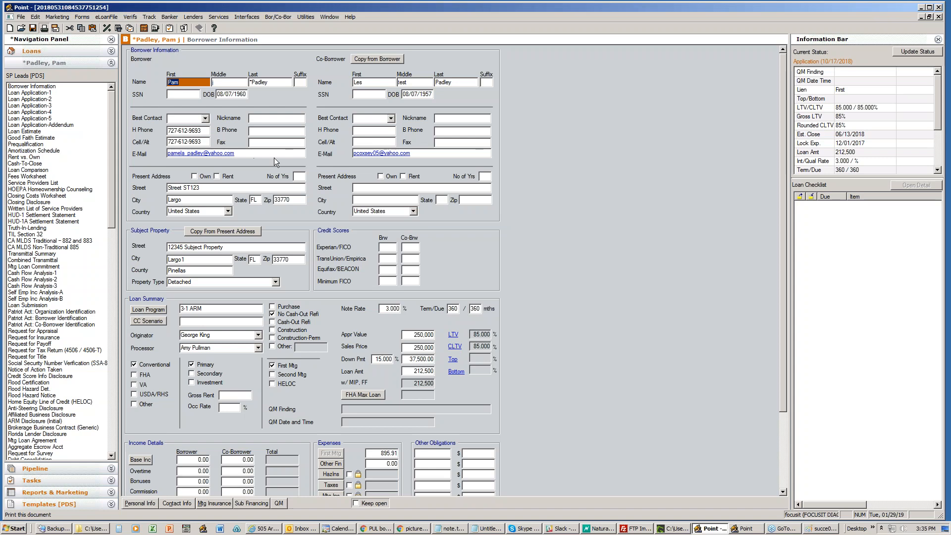
key("ctrl+p")
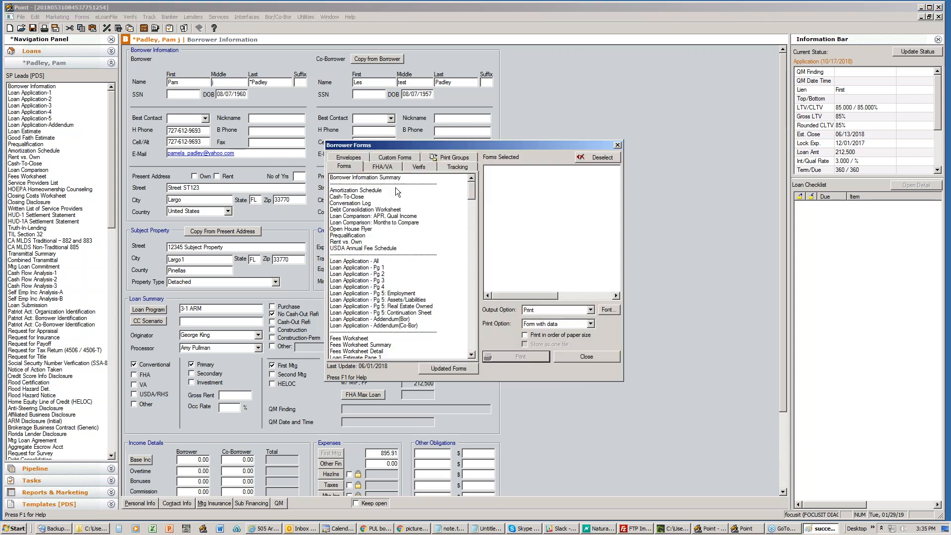
left_click(402, 158)
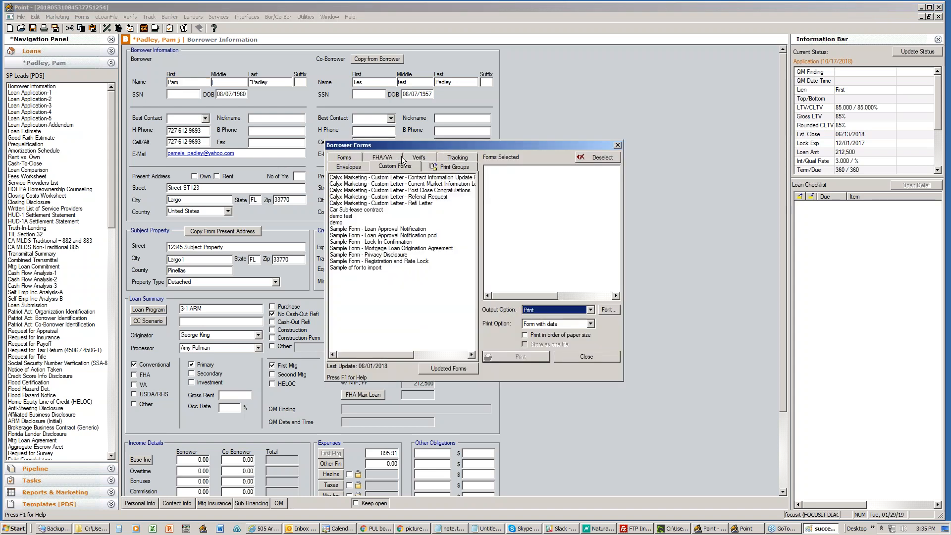
double_click(375, 268)
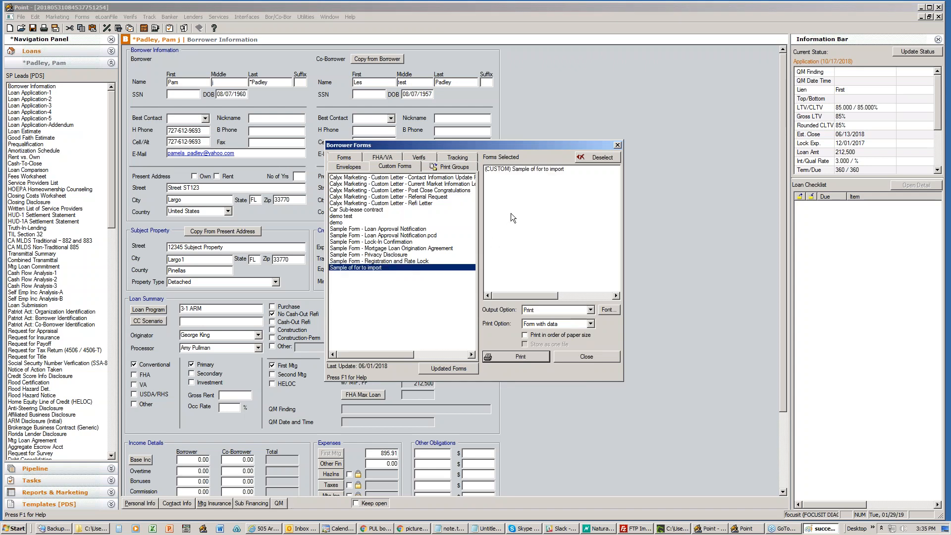
Generate the selected custom form with the loan's data, check the merged fields in Word, and close the document.
left_click(589, 310)
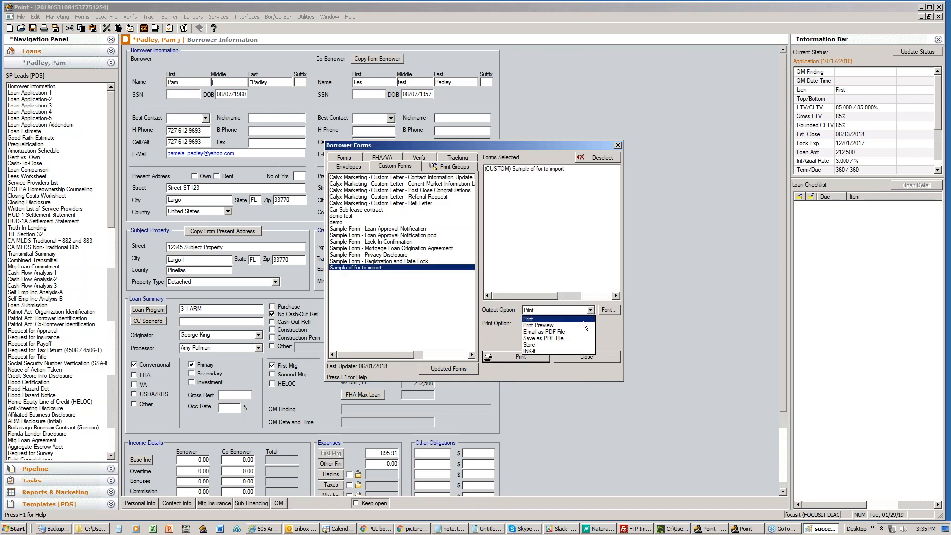
left_click(582, 321)
left_click(527, 355)
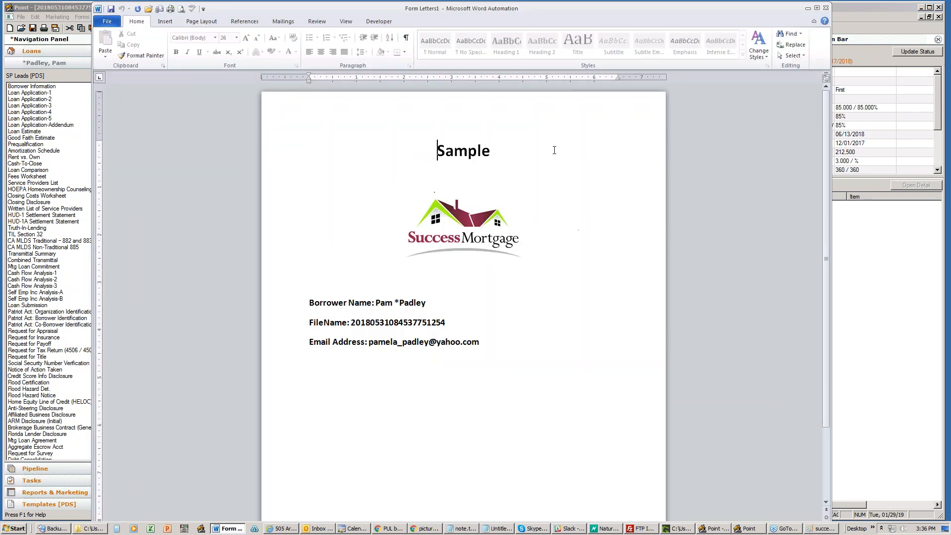
left_click_drag(555, 8, 542, 9)
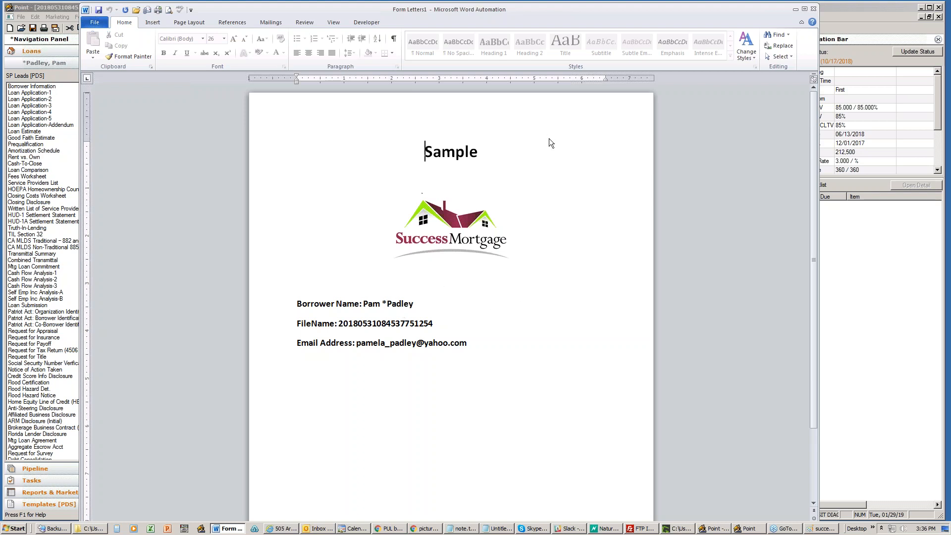
left_click(813, 9)
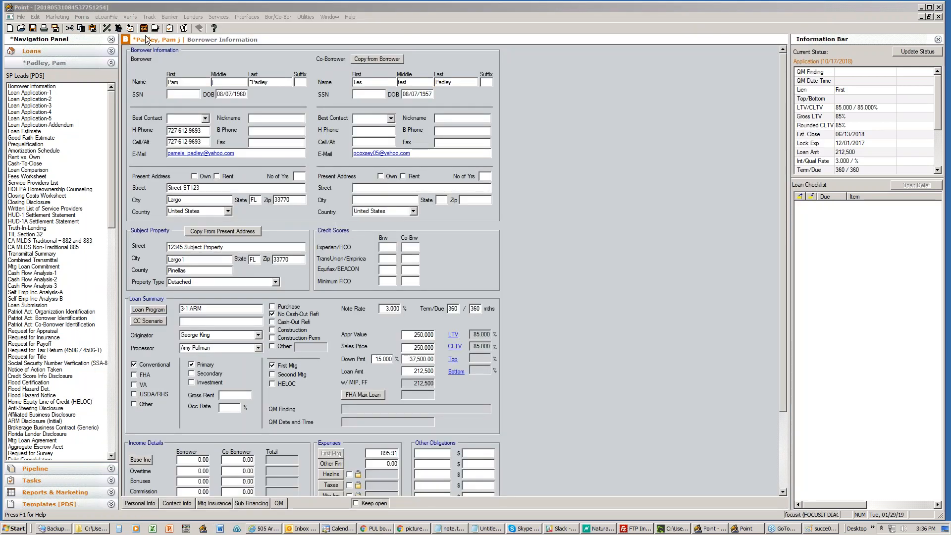
Close the open loan file and return to the loan search results.
left_click(21, 17)
left_click(23, 52)
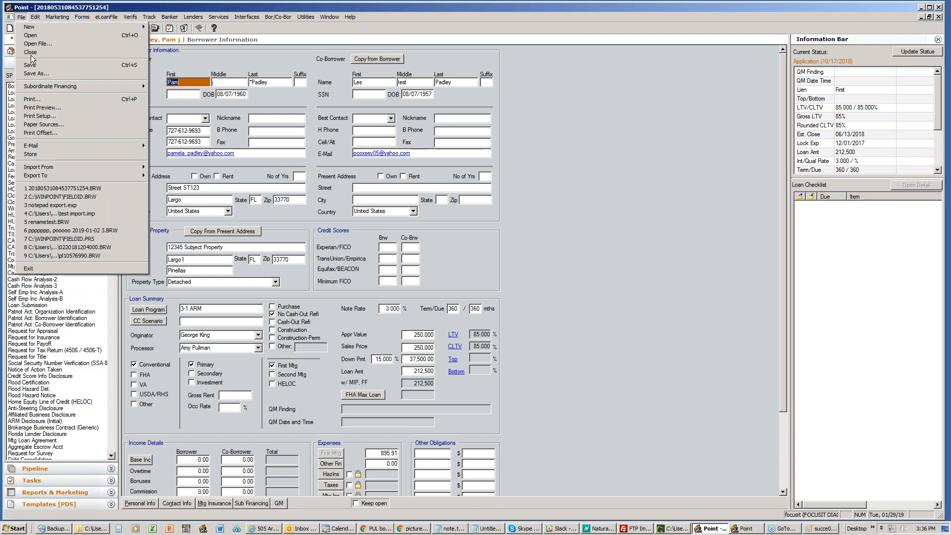
left_click(505, 287)
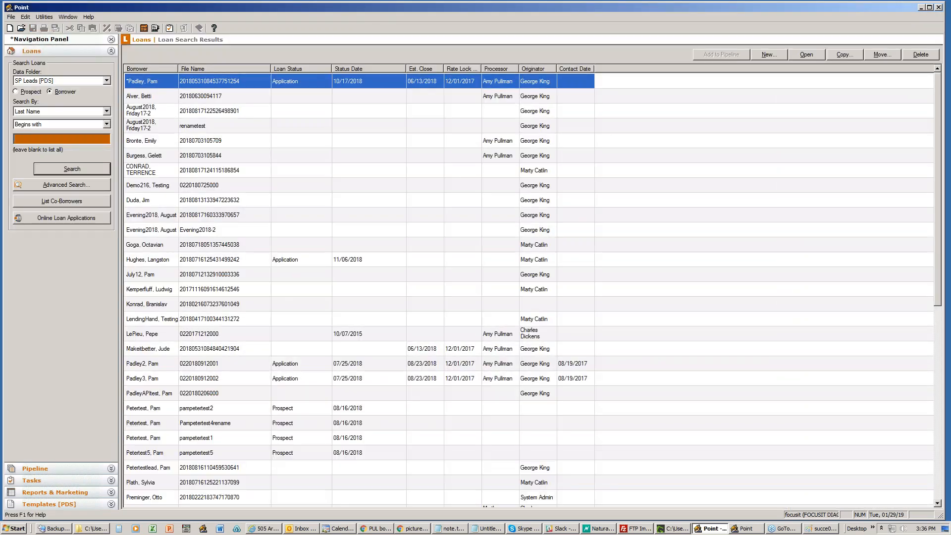
Preview the Sample of for to import custom form with sample Point data, and return to the loan list.
left_click(49, 504)
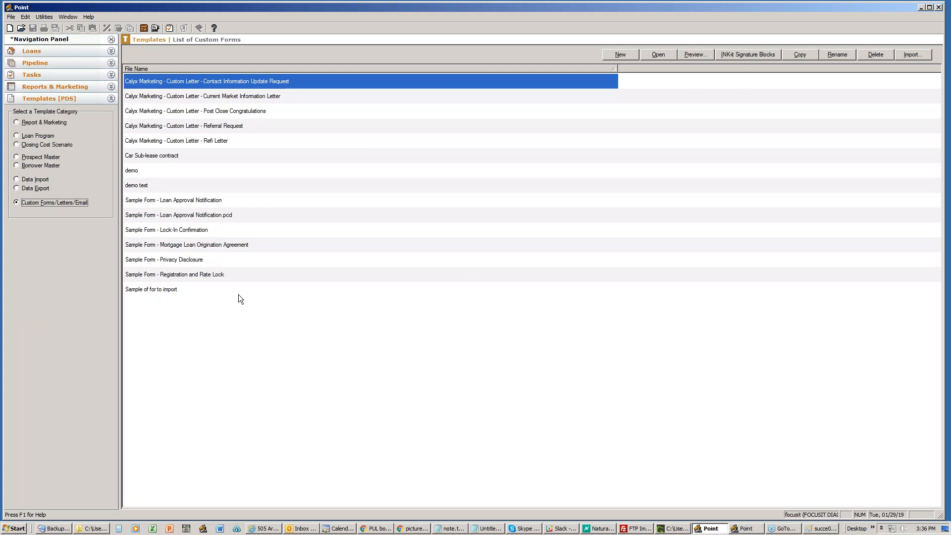
left_click(198, 289)
left_click(693, 53)
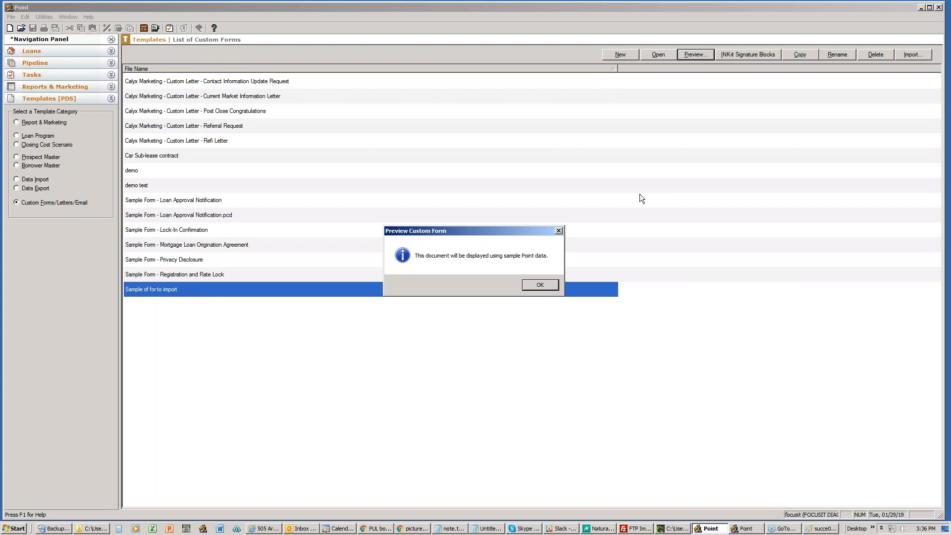
left_click(529, 284)
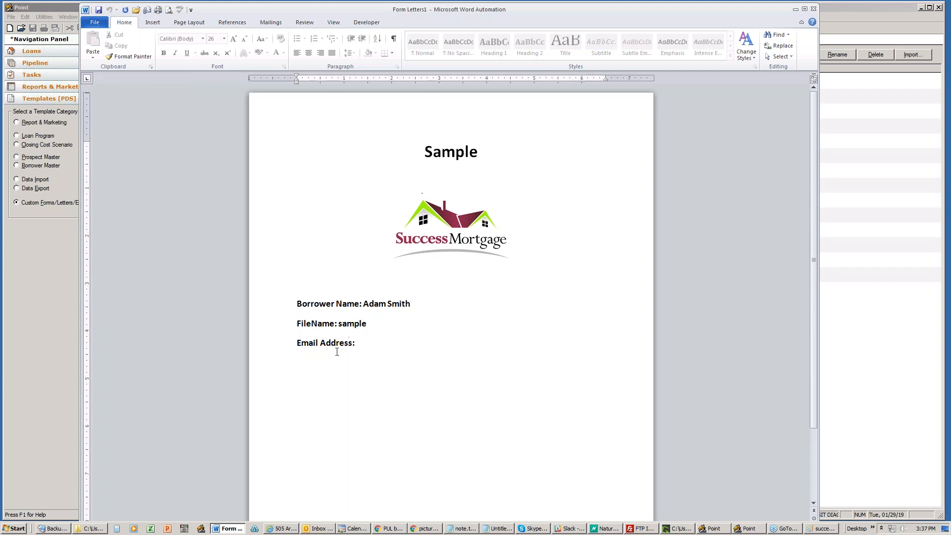
left_click(813, 9)
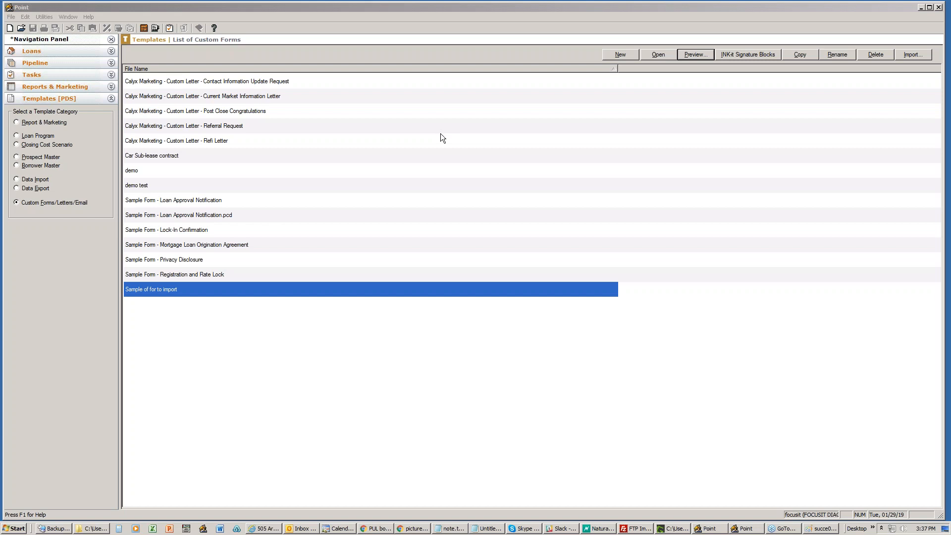
left_click(48, 51)
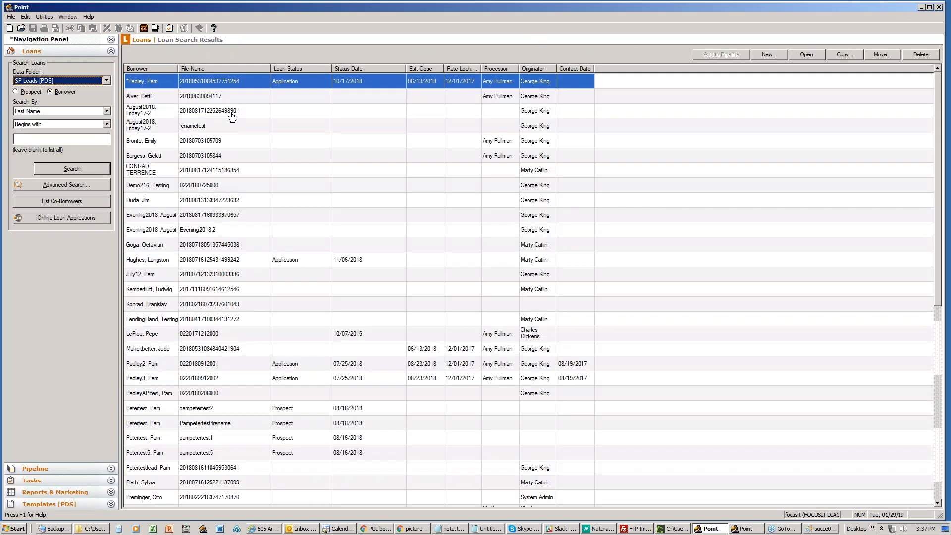
Open the first loan in the list and select Loan Application - All and the custom form Sample of for to import for printing.
left_click(144, 85)
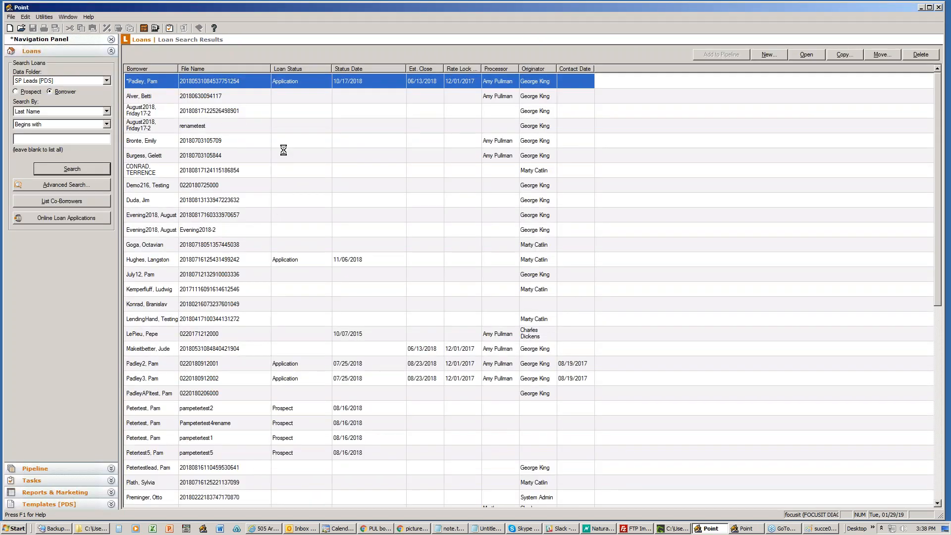
key("Return")
left_click(44, 28)
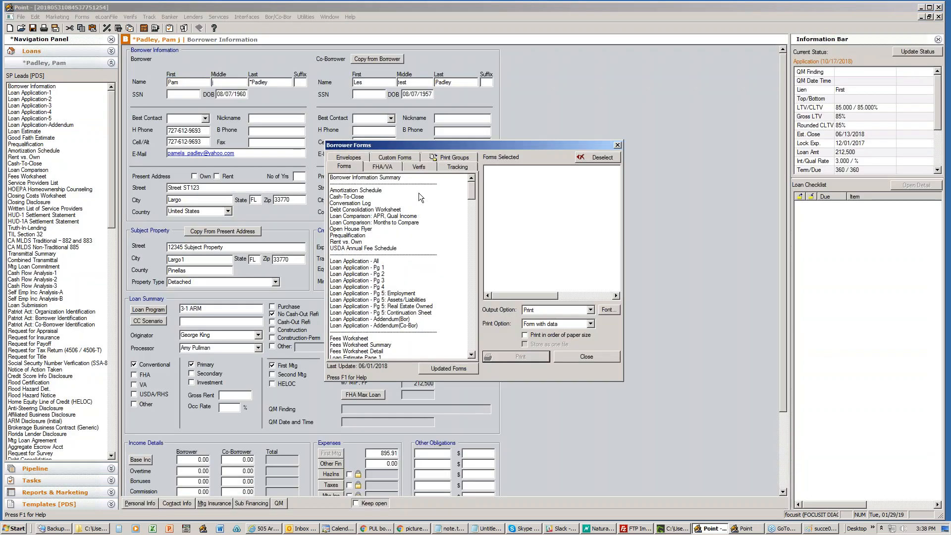
double_click(379, 261)
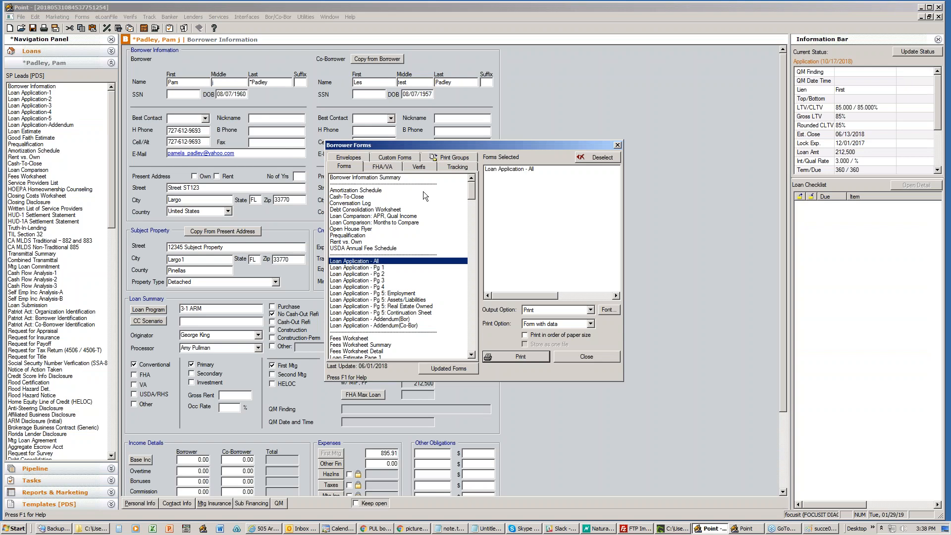
left_click(404, 159)
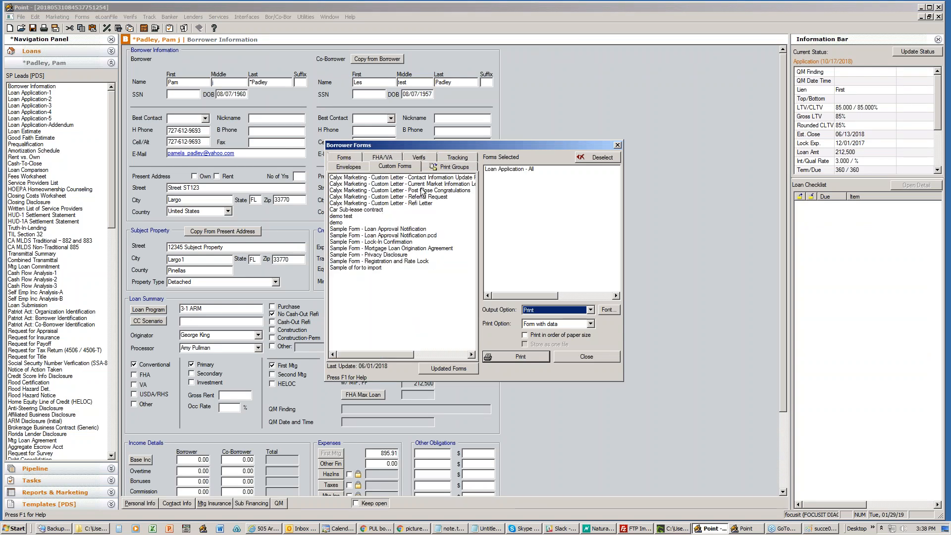
double_click(367, 268)
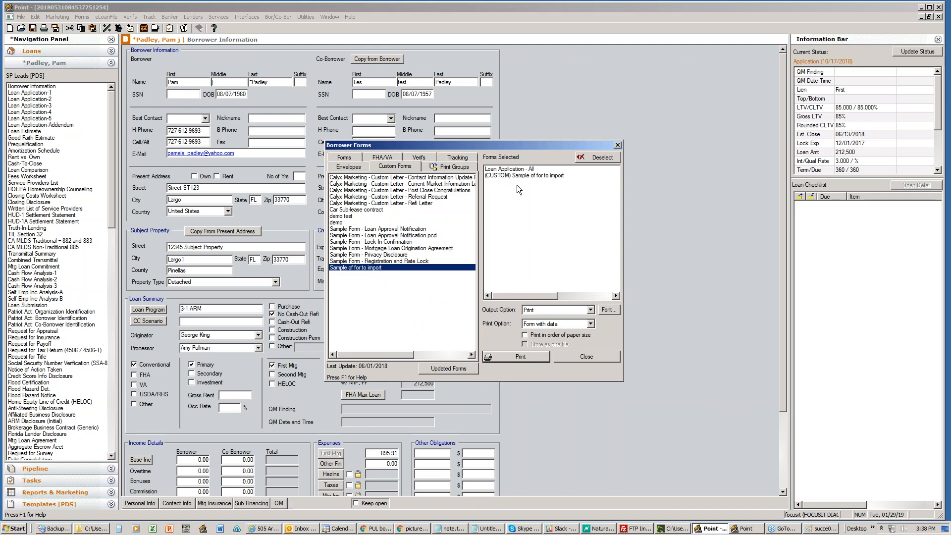
Start a print group with Loan Application - All and Sample of for to import, cancel it, and close the borrower forms without printing.
left_click(346, 158)
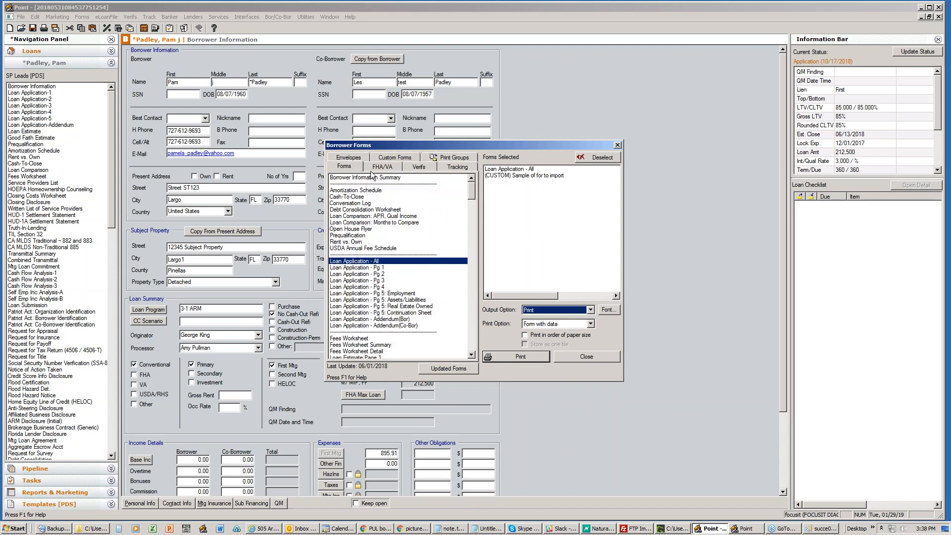
left_click(451, 159)
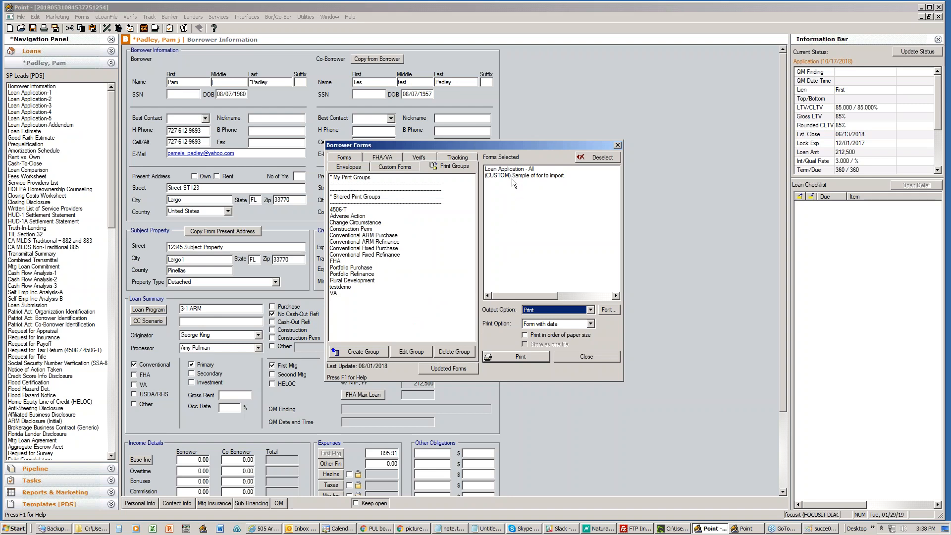
left_click(366, 352)
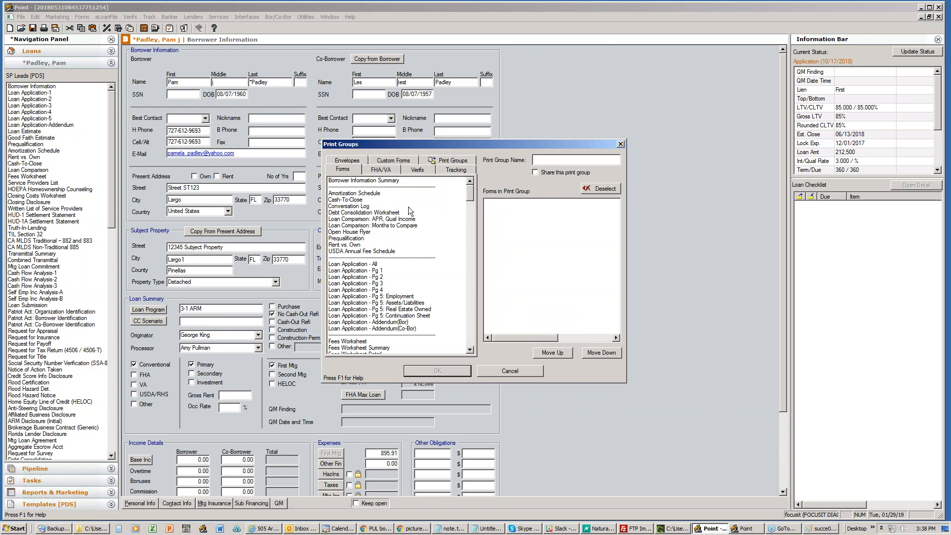
double_click(375, 263)
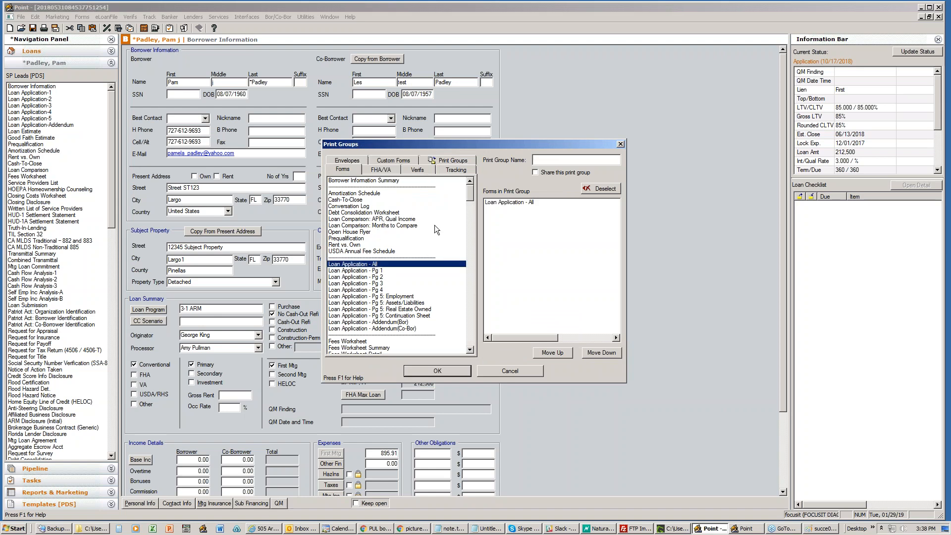
left_click(402, 161)
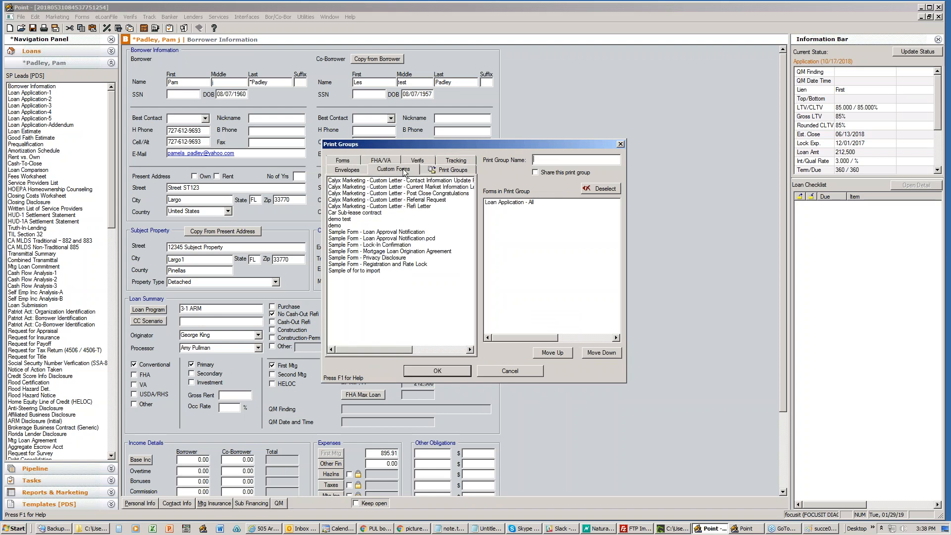
double_click(367, 271)
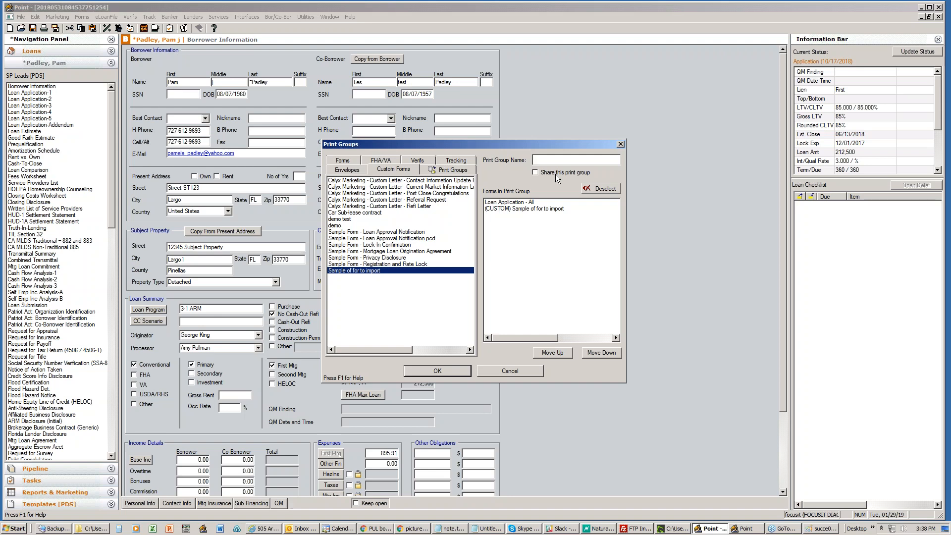
left_click(518, 369)
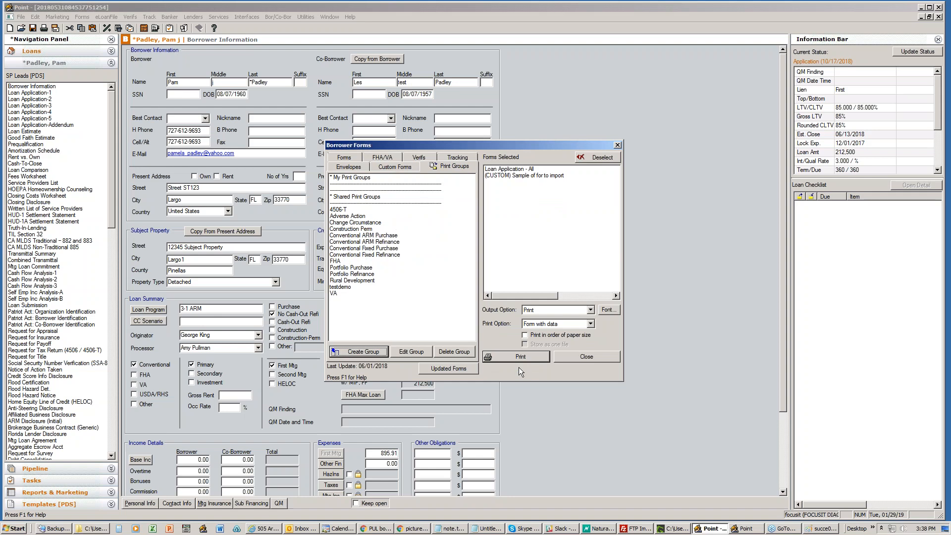
left_click(568, 355)
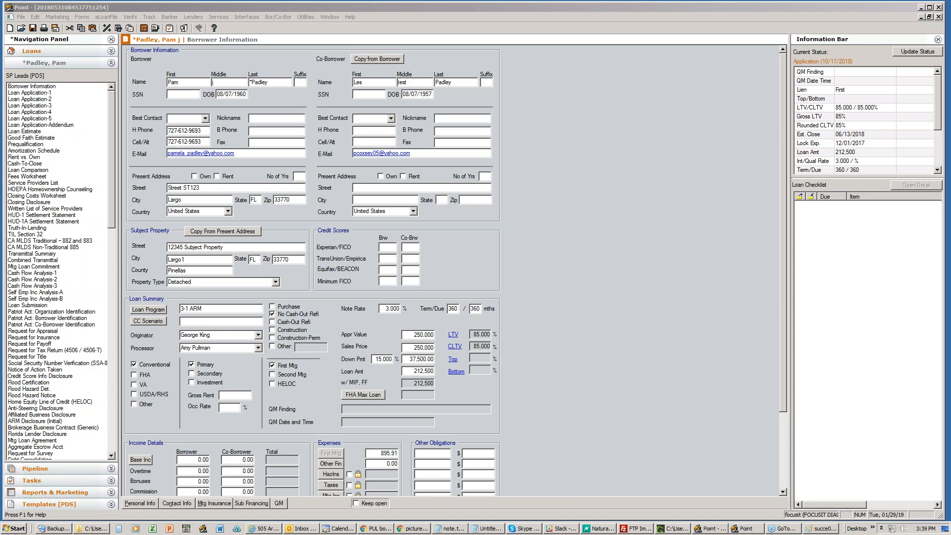
Minimize both Point windows and open a new Google Chrome window from the desktop.
left_click(938, 17)
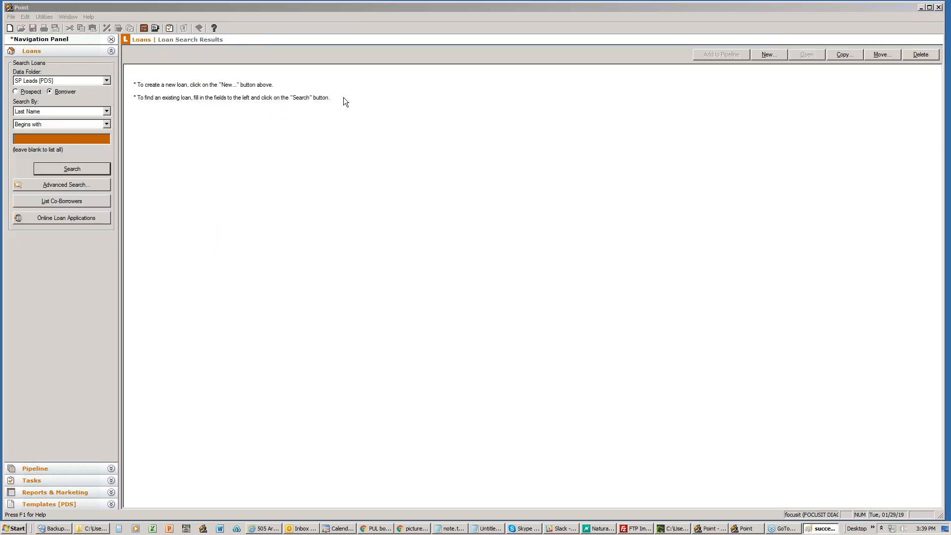
left_click(921, 8)
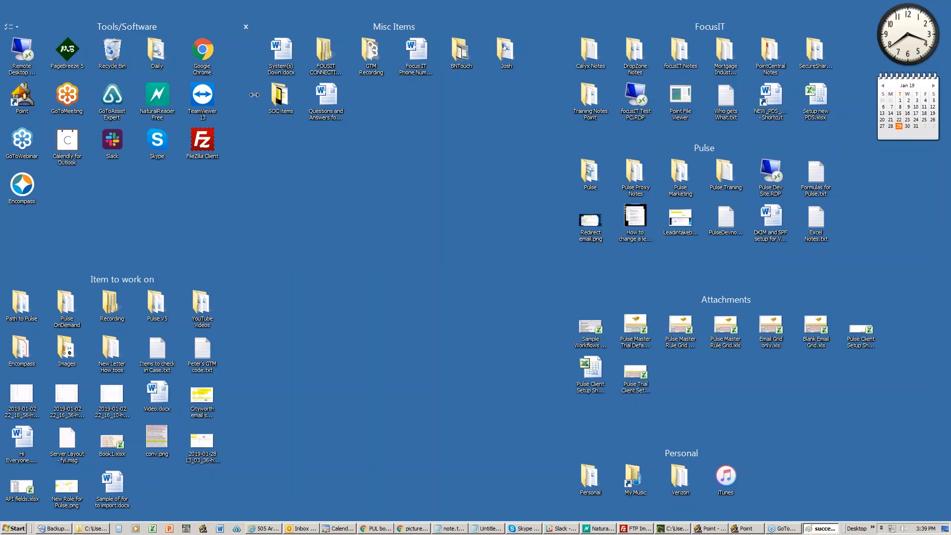
double_click(207, 48)
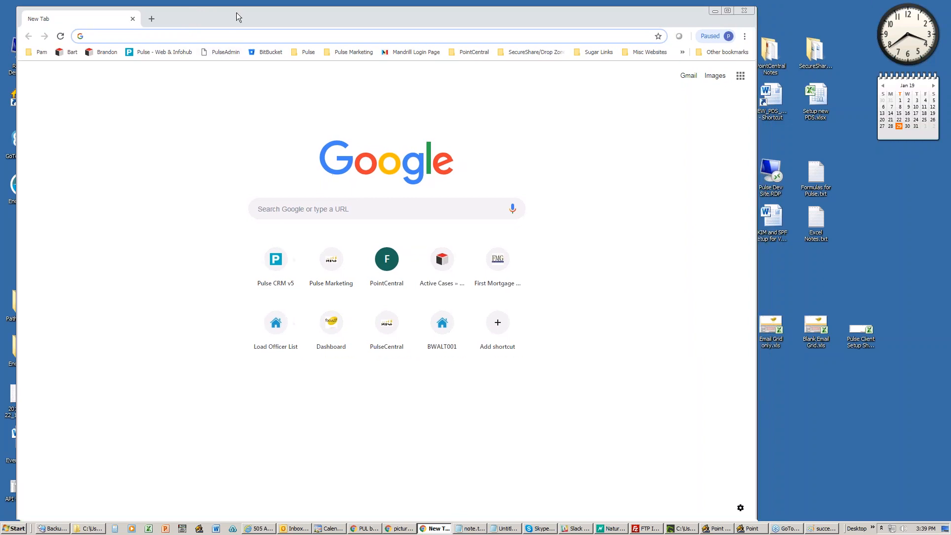
Search Google for "online convertor pdf to word" and open the PDF to DOC converter site.
left_click(308, 202)
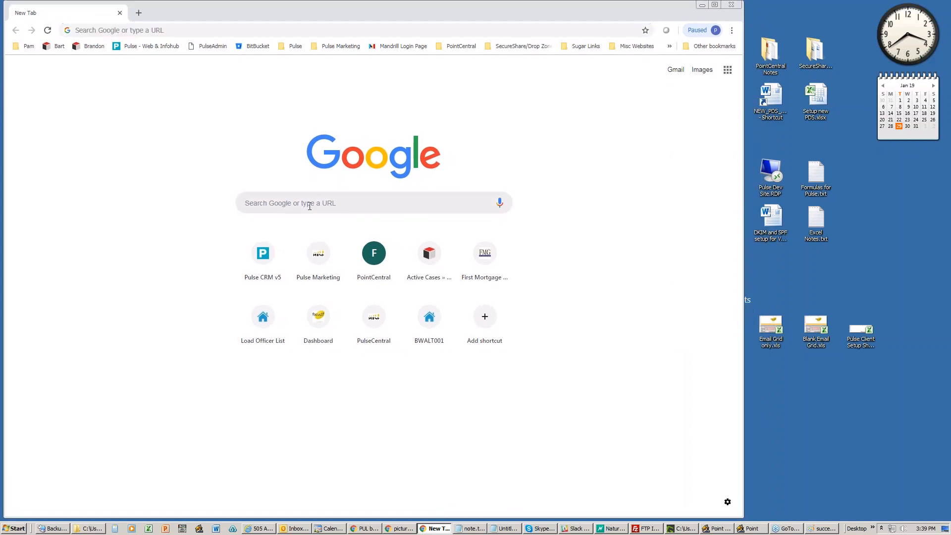
type("pd")
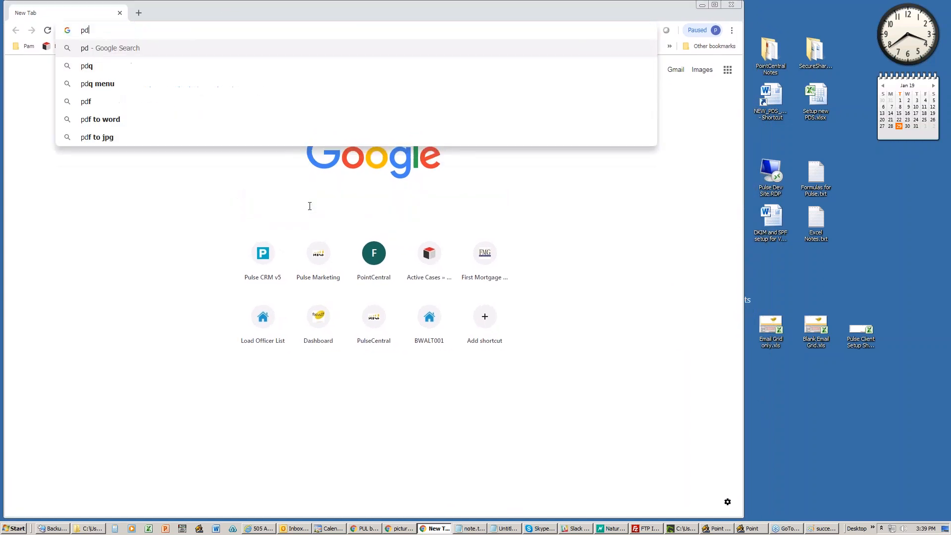
type("f to word")
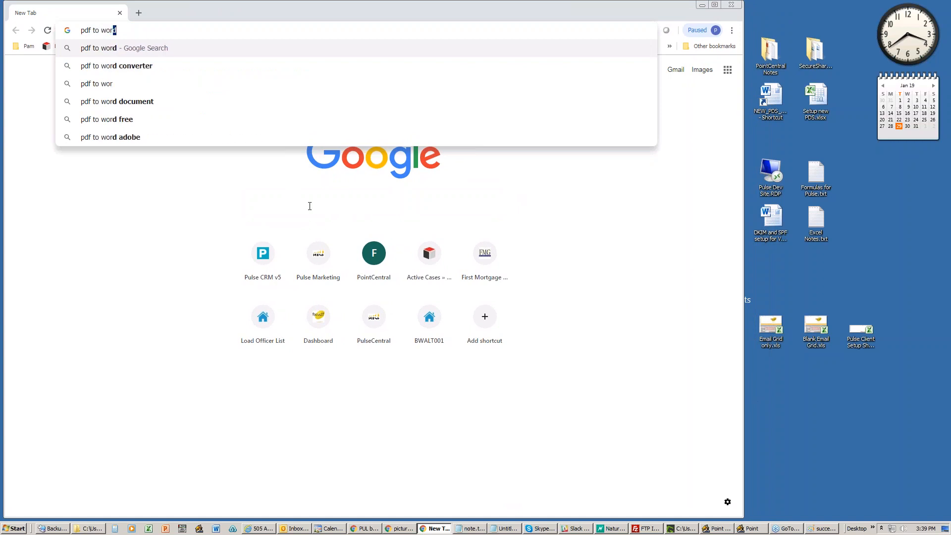
type("online ")
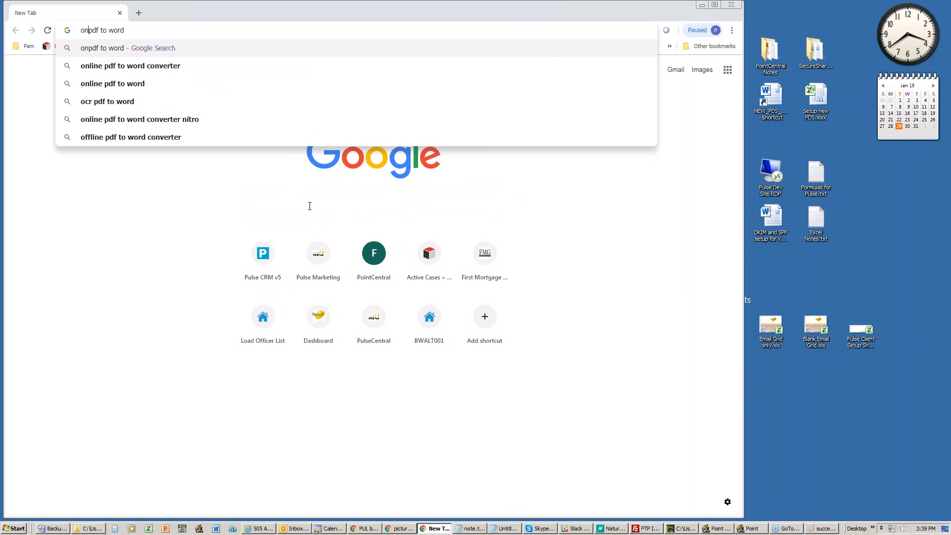
type("convertor")
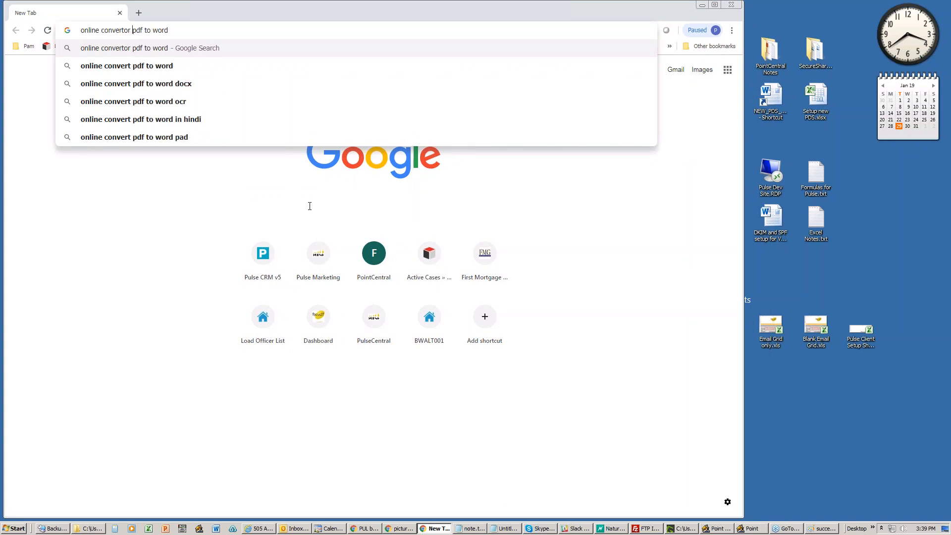
key("Return")
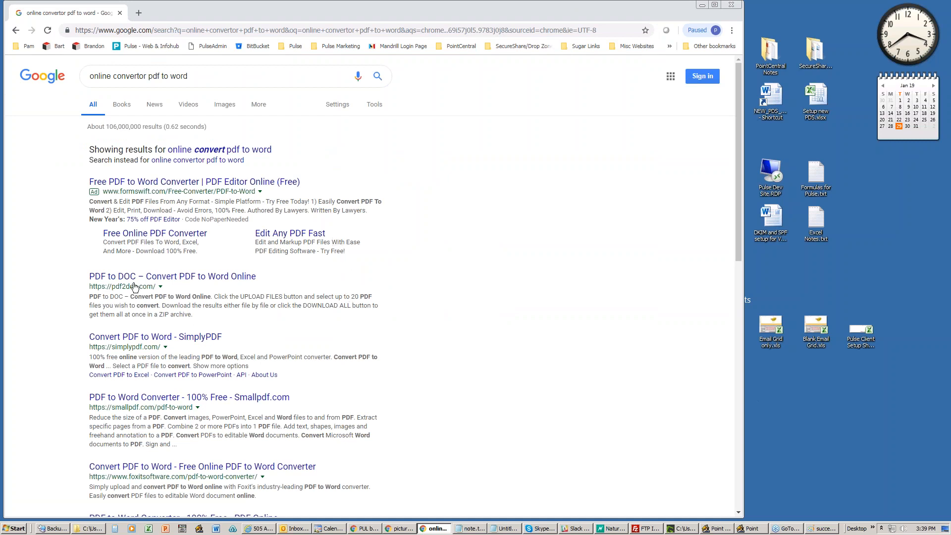
left_click(218, 277)
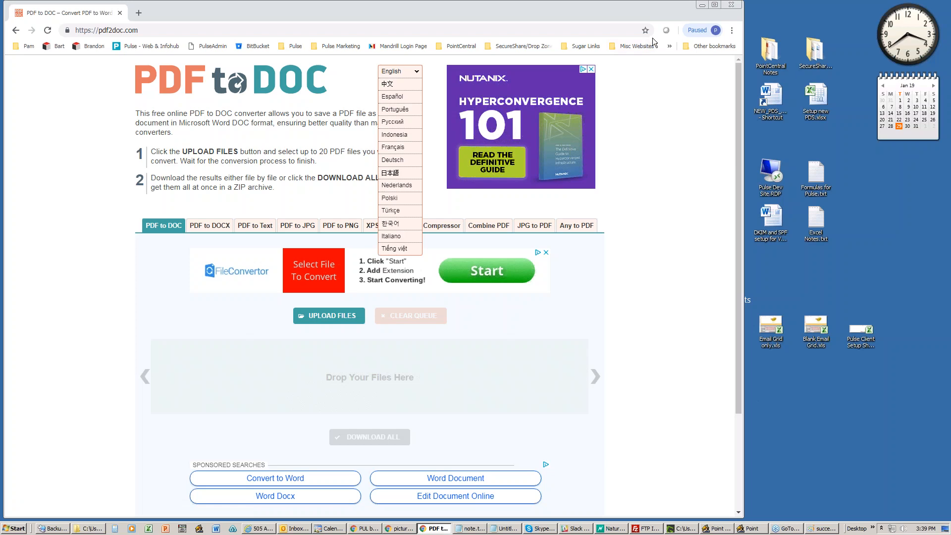
Return to the open loan in Point and close the PDF to DOC browser window.
left_click(713, 528)
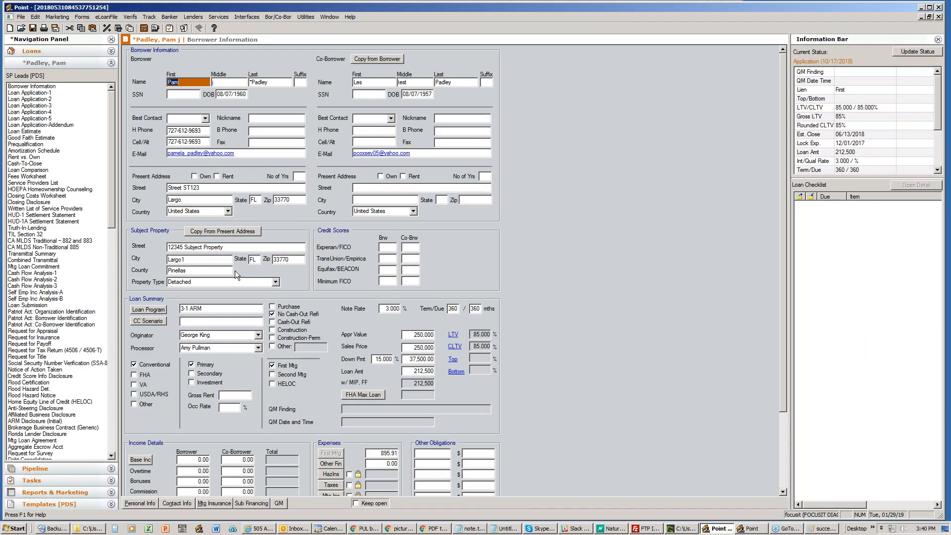
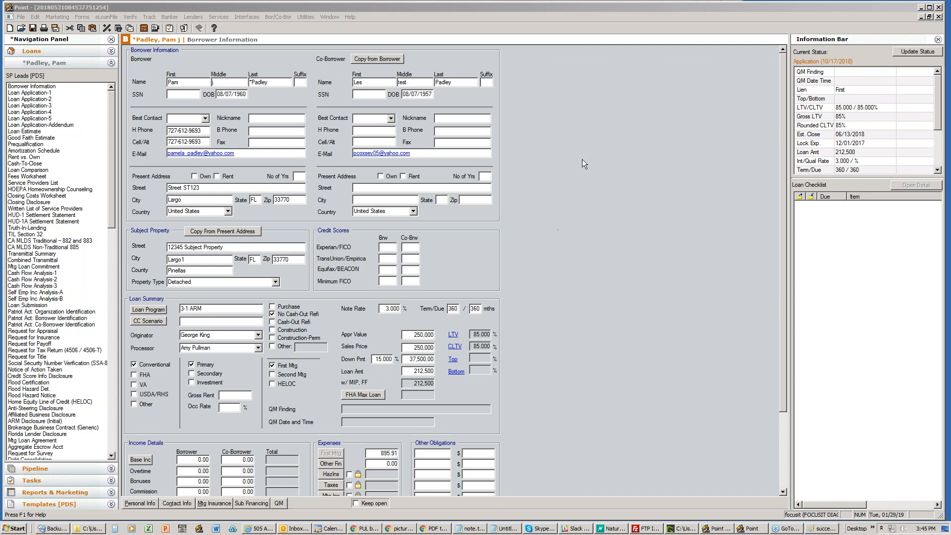
left_click(434, 528)
left_click(732, 6)
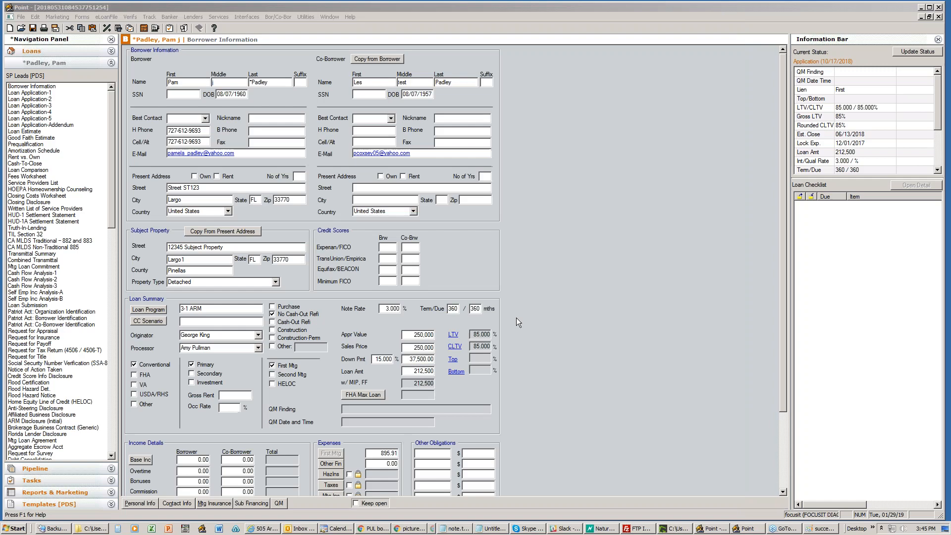
View the Pulse CRM pipeline in the other Chrome window, and switch to the Point loan search window.
left_click(406, 529)
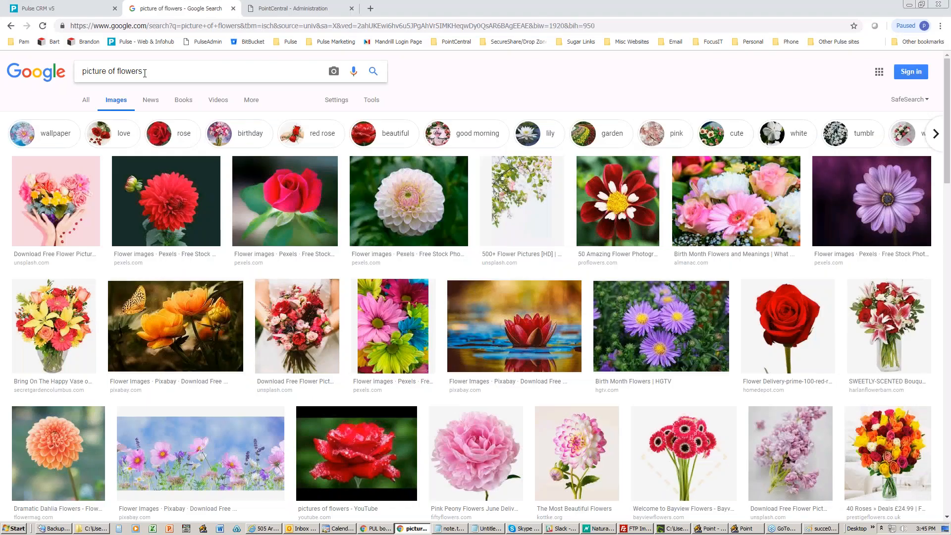
left_click(75, 11)
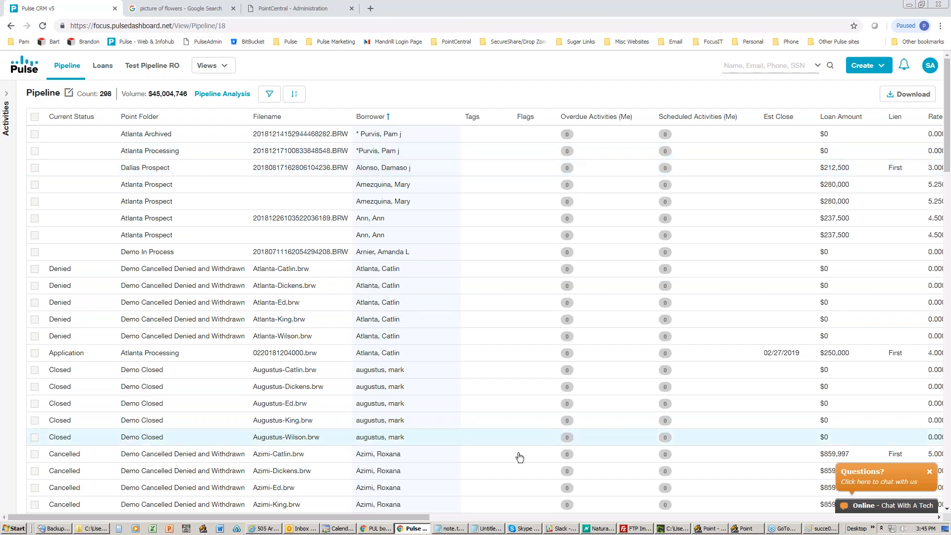
left_click(745, 528)
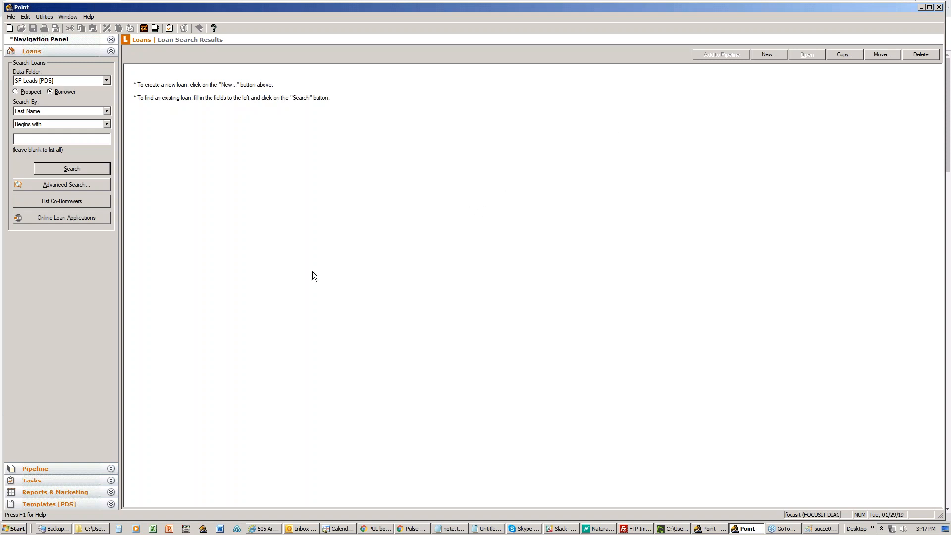
Switch to the Windows Explorer window, open the OS (C:) drive and sort its contents by name.
left_click(84, 529)
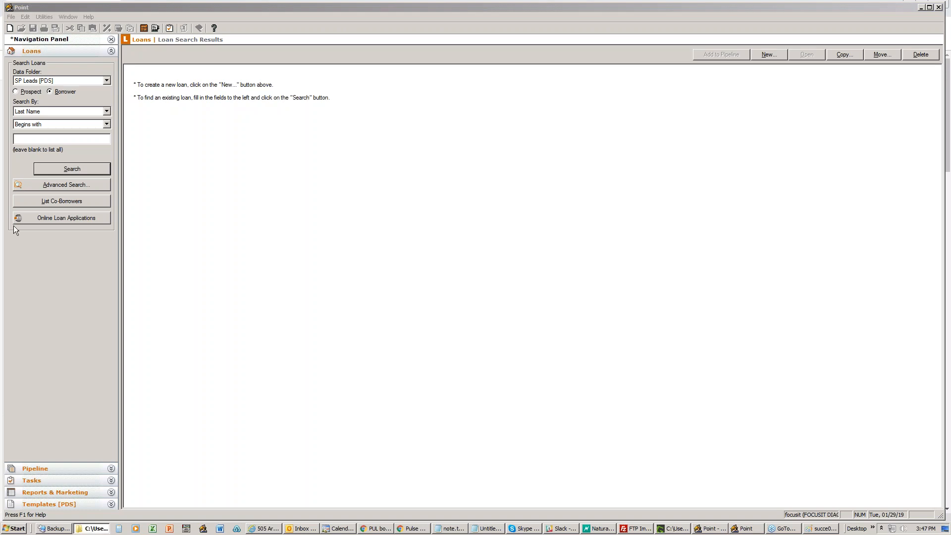
left_click_drag(13, 225, 549, 4)
left_click(678, 7)
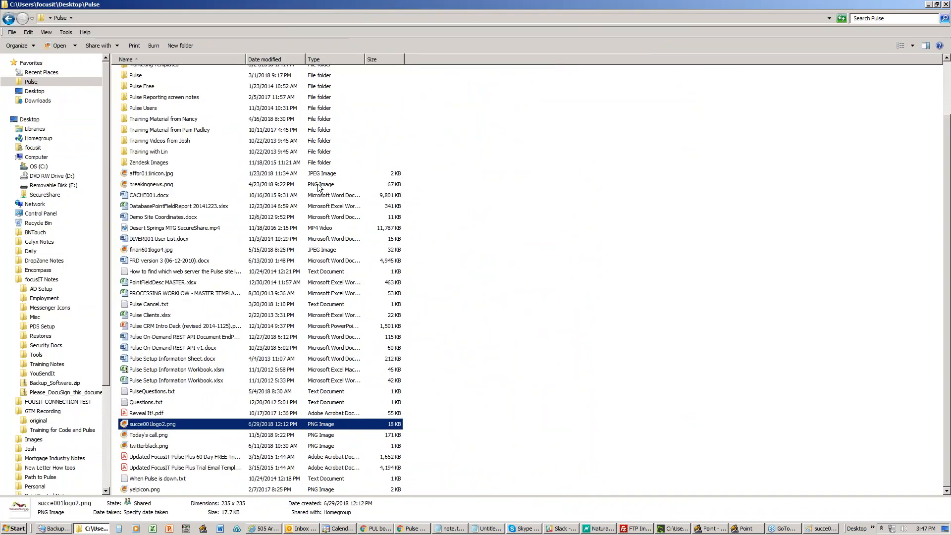
scroll(318, 187, "up", 2)
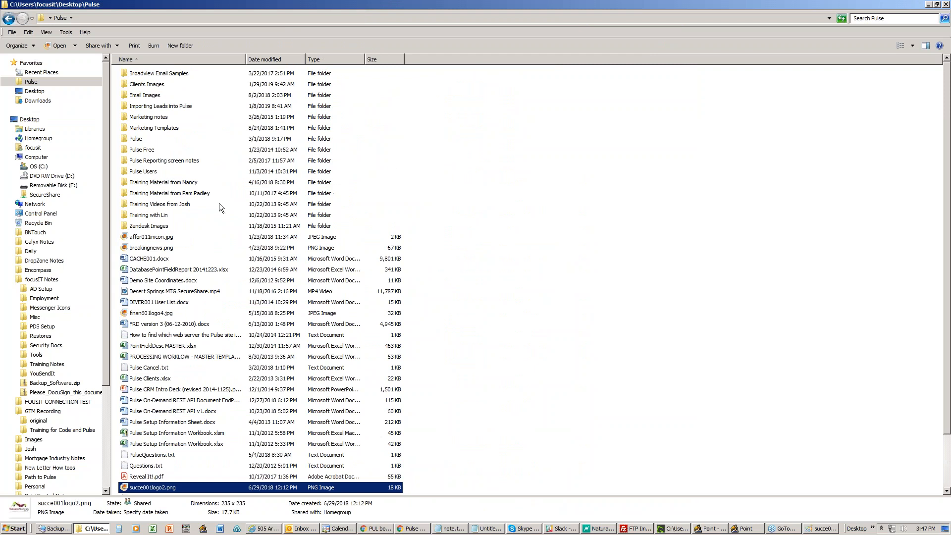
left_click(38, 166)
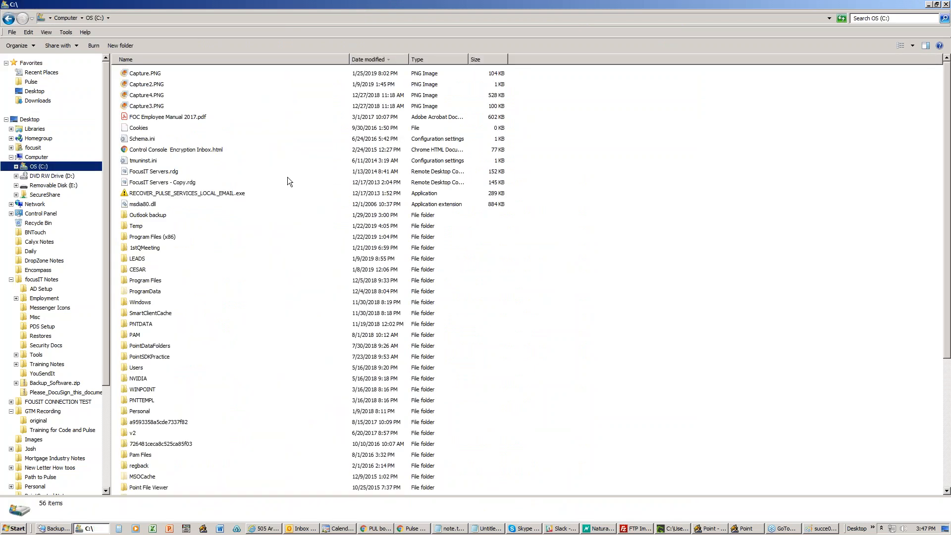
left_click(183, 60)
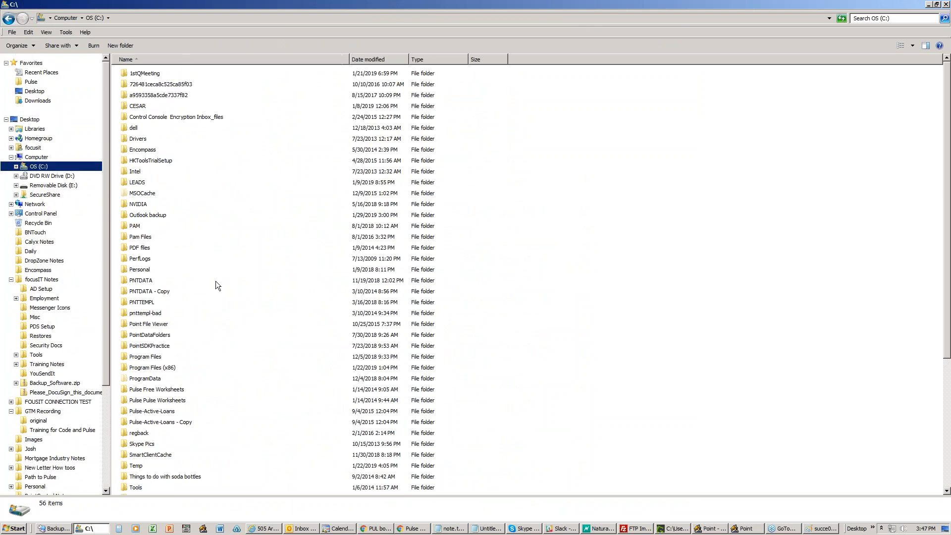
Find the WINPOINT folder on the C: drive and open it.
left_click(215, 281)
scroll(213, 282, "down", 6)
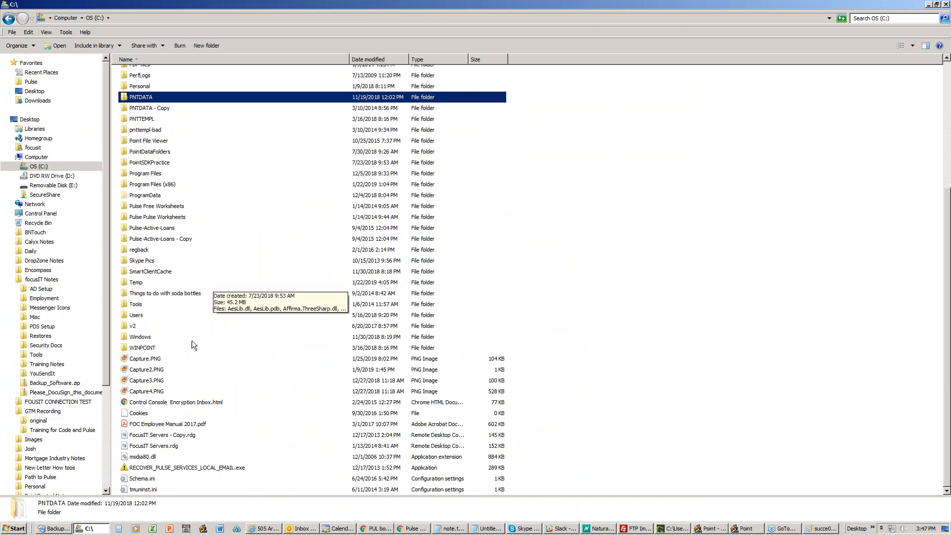
double_click(154, 348)
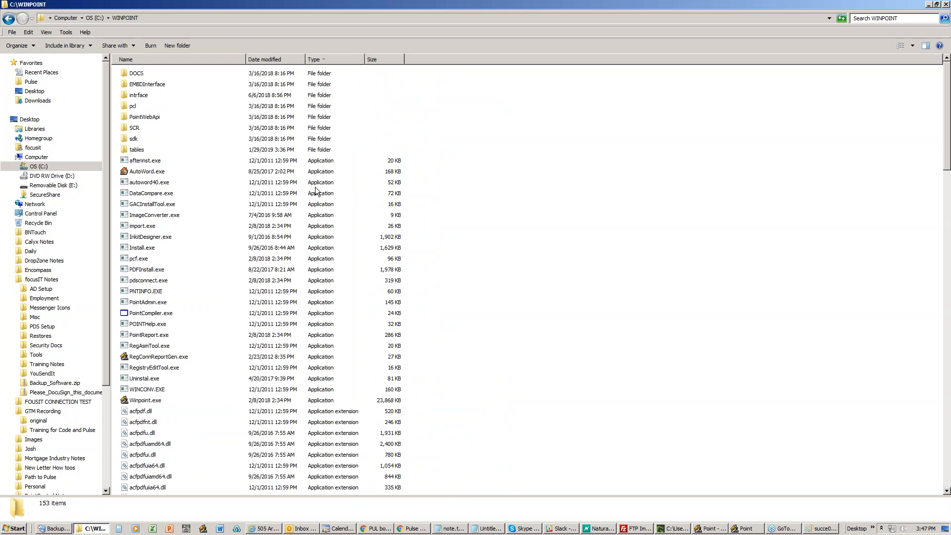
Locate and select the FieldID.XLS file in the WINPOINT folder.
left_click(151, 182)
key("f")
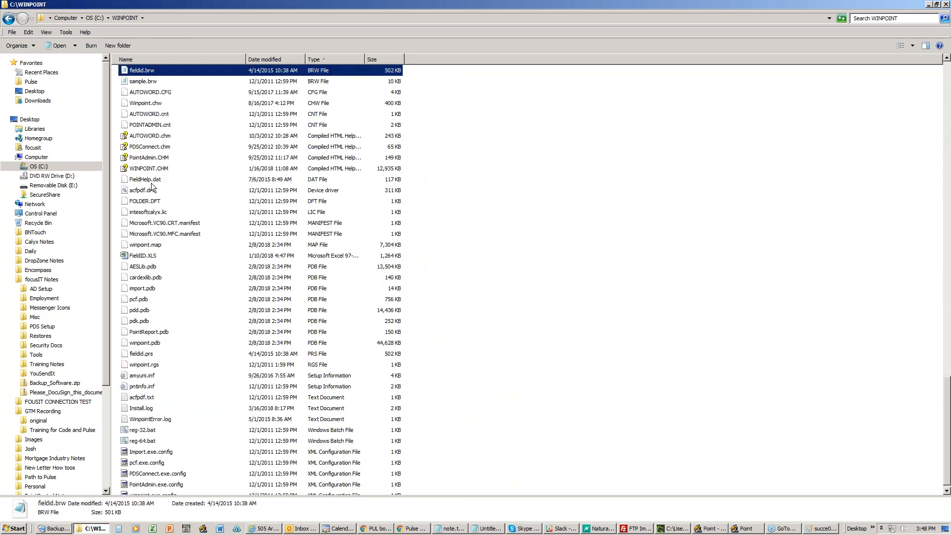
scroll(201, 143, "up", 3)
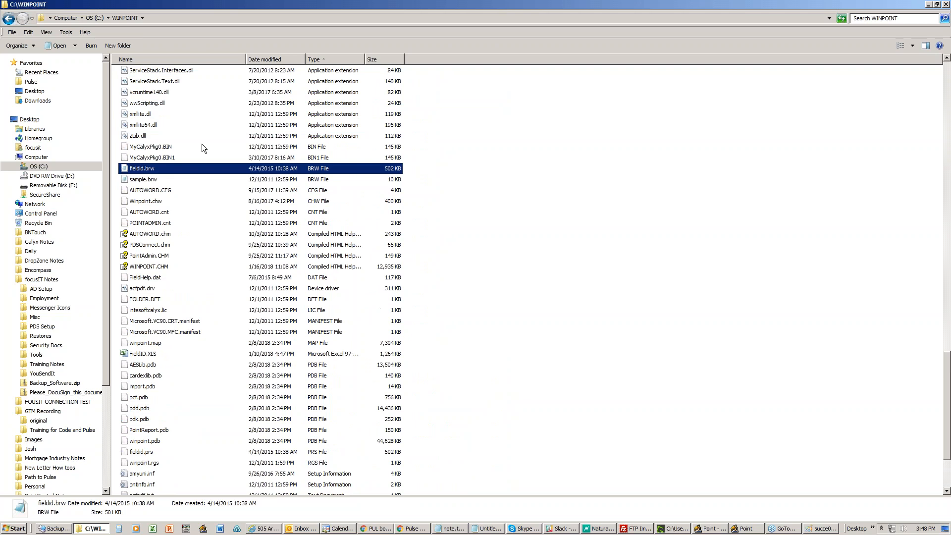
scroll(201, 144, "down", 1)
left_click(156, 327)
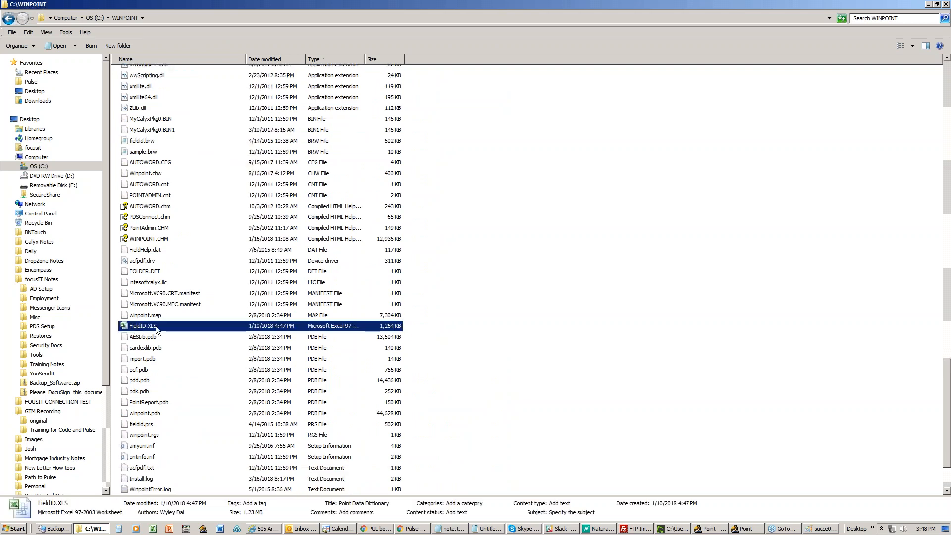
scroll(259, 297, "down", 1)
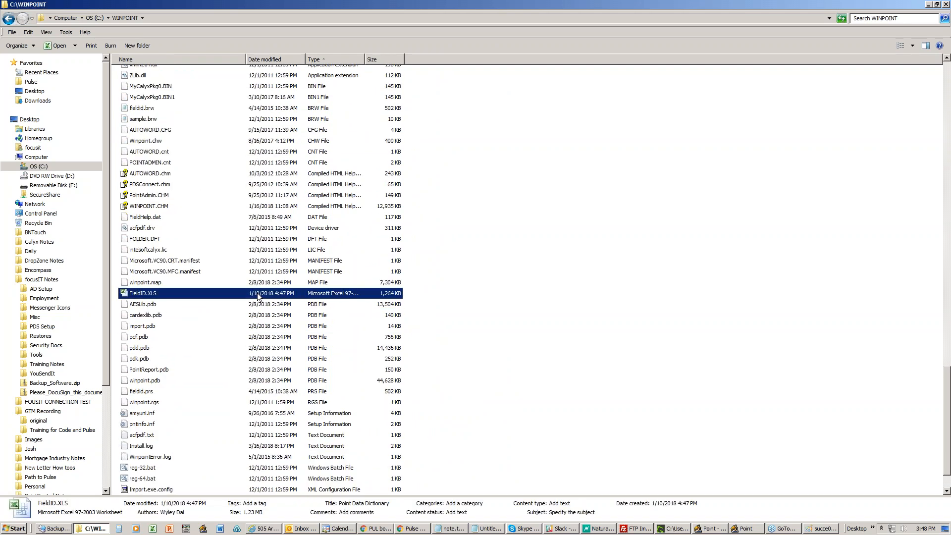
scroll(258, 297, "down", 1)
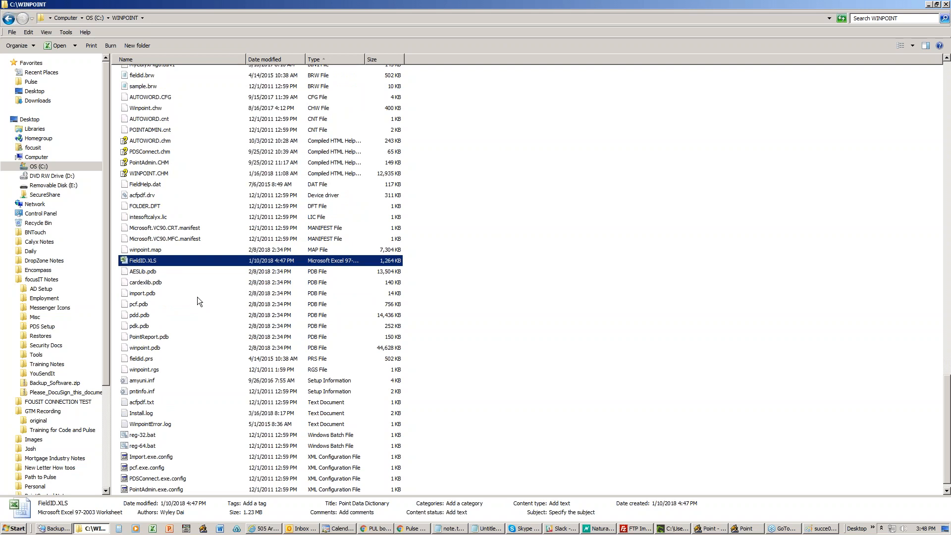
Open FieldID.XLS in a maximized Excel window and view the Field ID Dictionary from its first row.
double_click(172, 260)
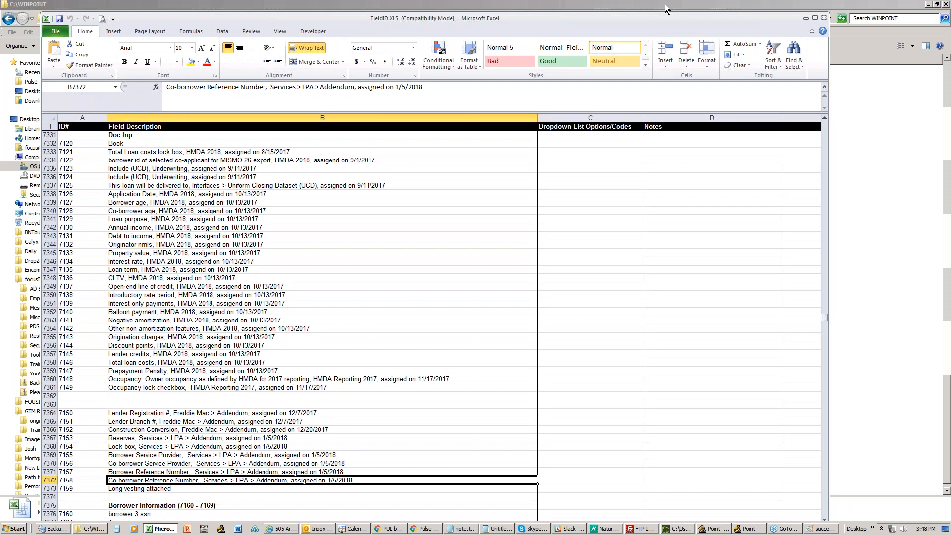
left_click(815, 17)
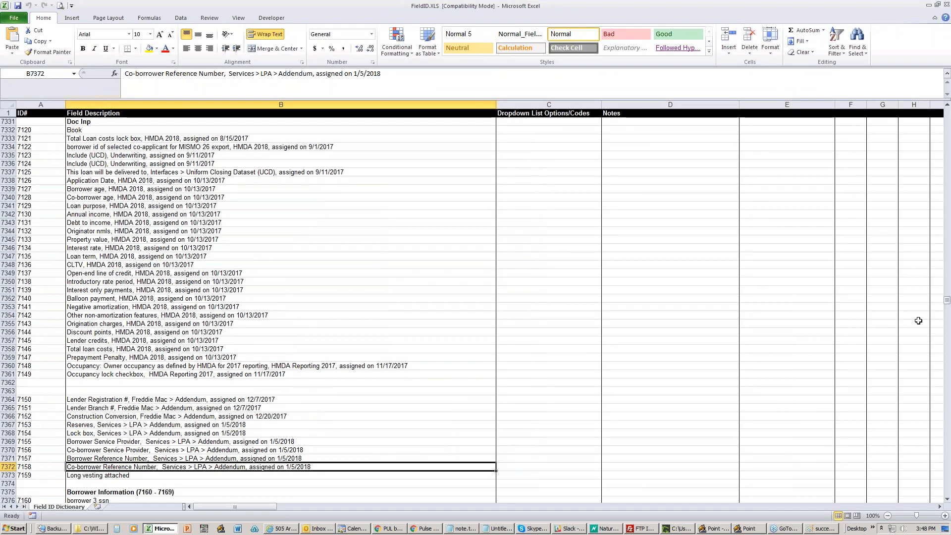
left_click_drag(946, 300, 947, 115)
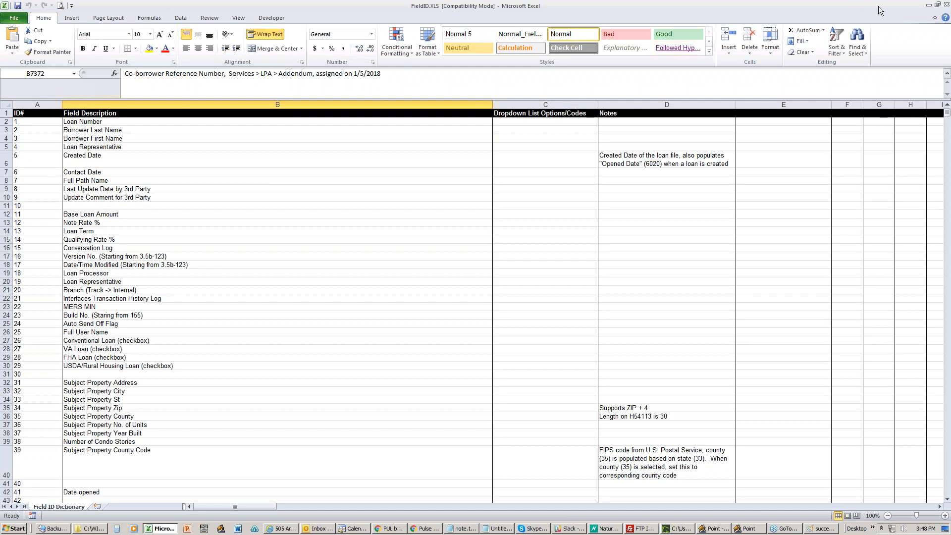
Close the FieldID.XLS workbook and minimize the WINPOINT folder window to return to Point.
left_click(946, 5)
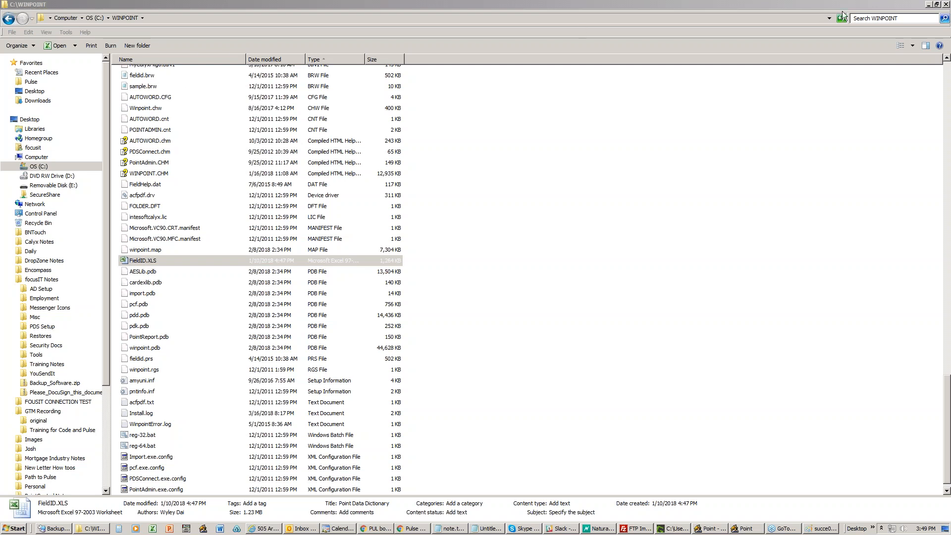
left_click(929, 5)
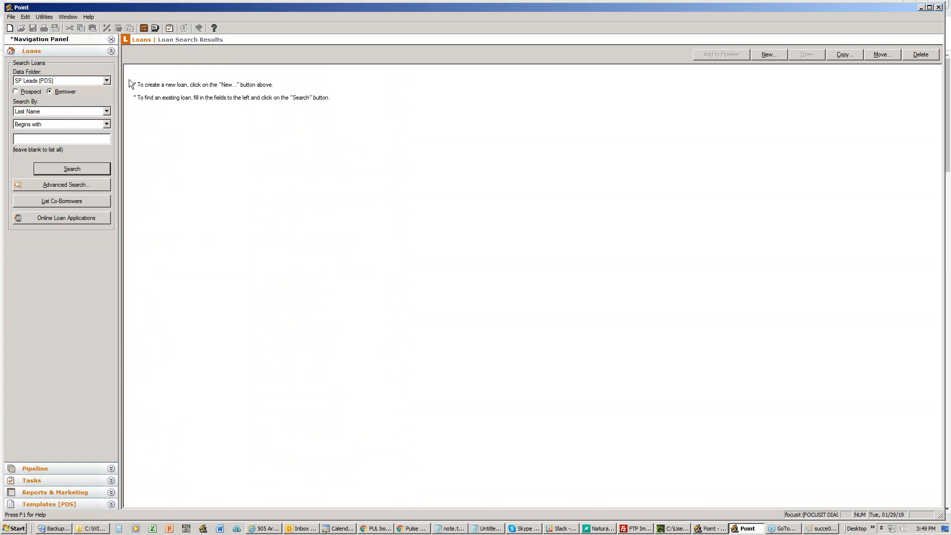
Create a new loan file from the Purchase master template and review its third party documents and document requests.
left_click(749, 55)
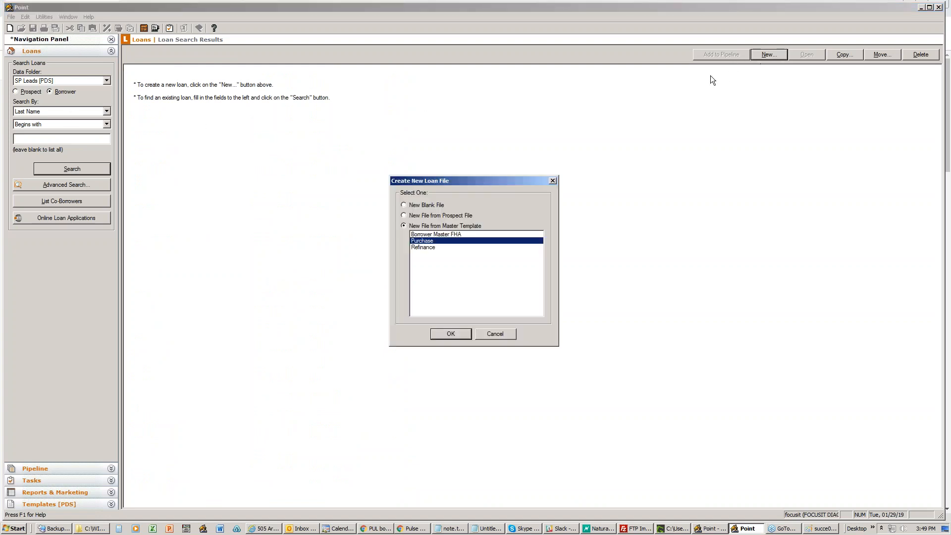
left_click(452, 333)
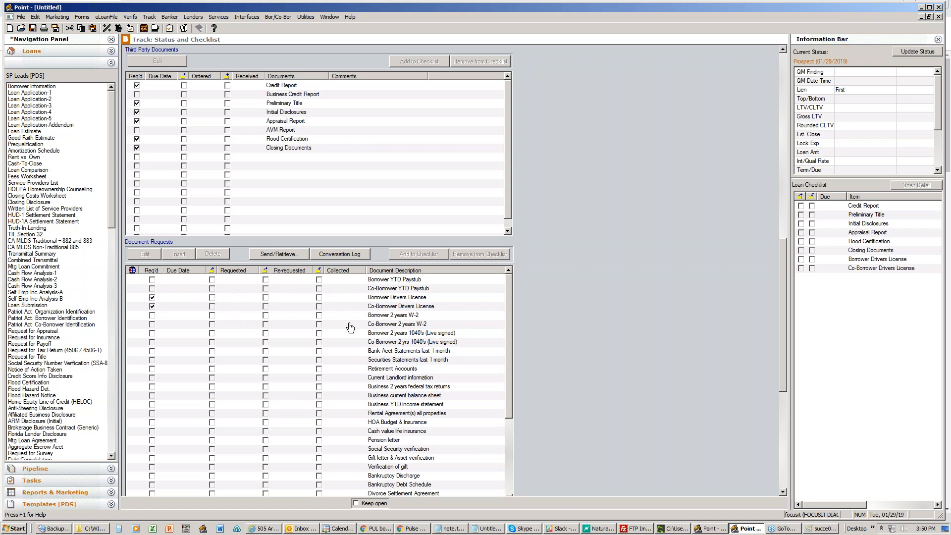
scroll(350, 326, "down", 3)
scroll(350, 327, "up", 6)
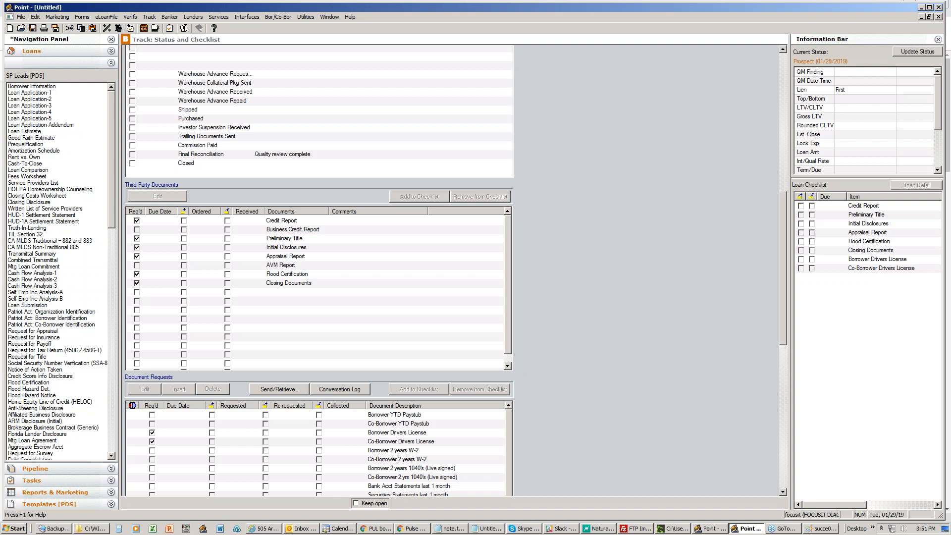
Try to open document management for the untitled loan, and close that loan without saving it.
left_click(184, 29)
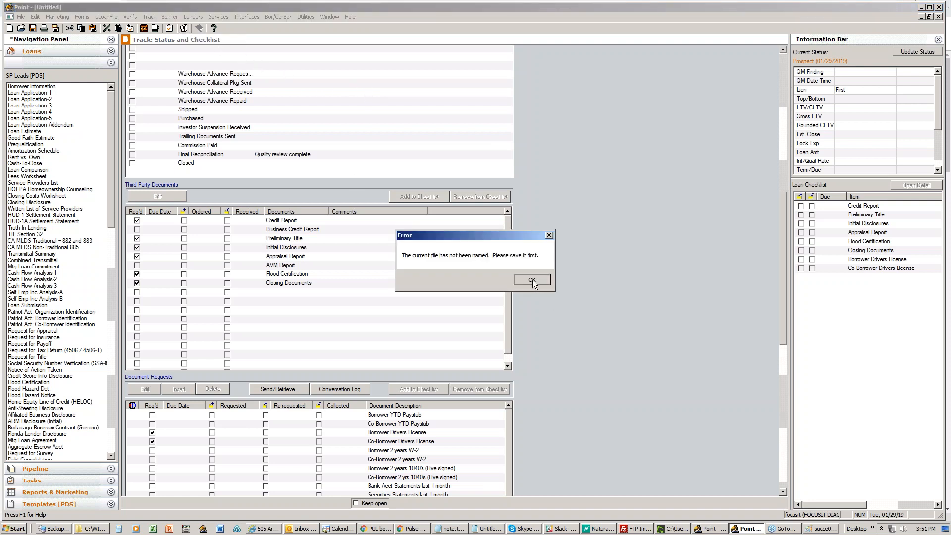
left_click(532, 280)
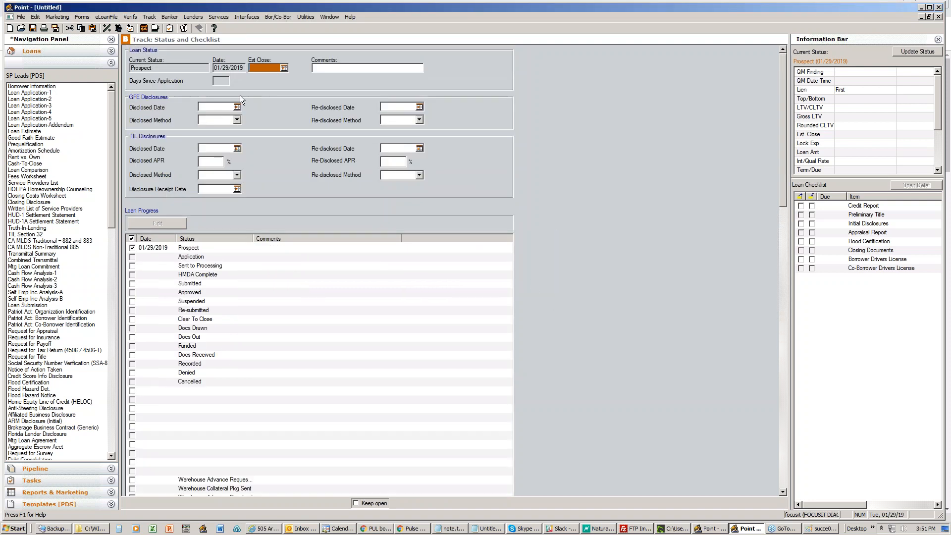
left_click(183, 27)
left_click(532, 281)
left_click(939, 17)
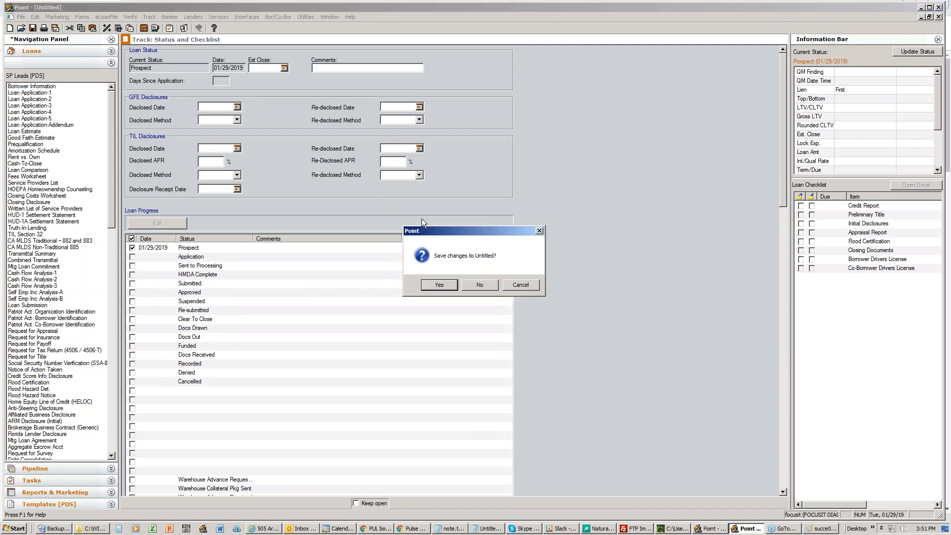
left_click(479, 285)
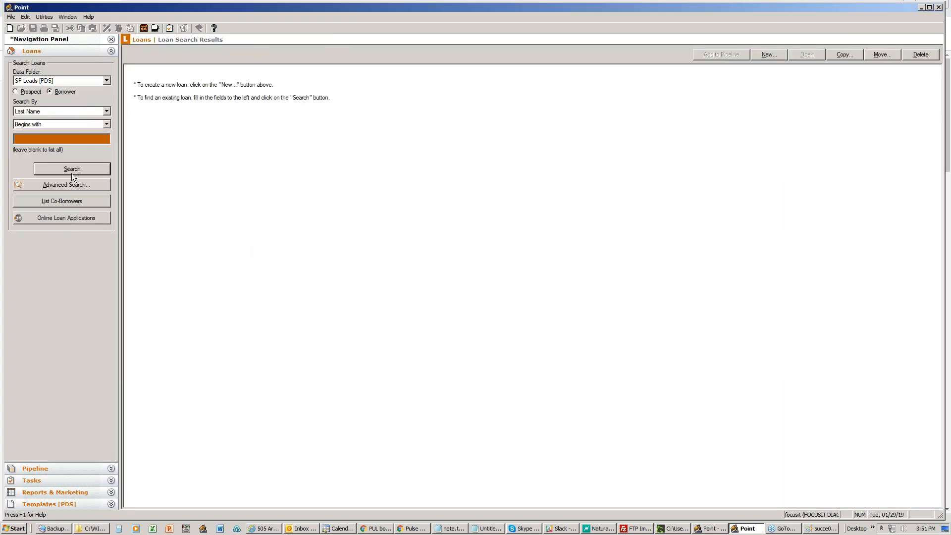
List all borrower loans in the Atlanta Prospect [PDS] data folder.
left_click(106, 81)
left_click(94, 143)
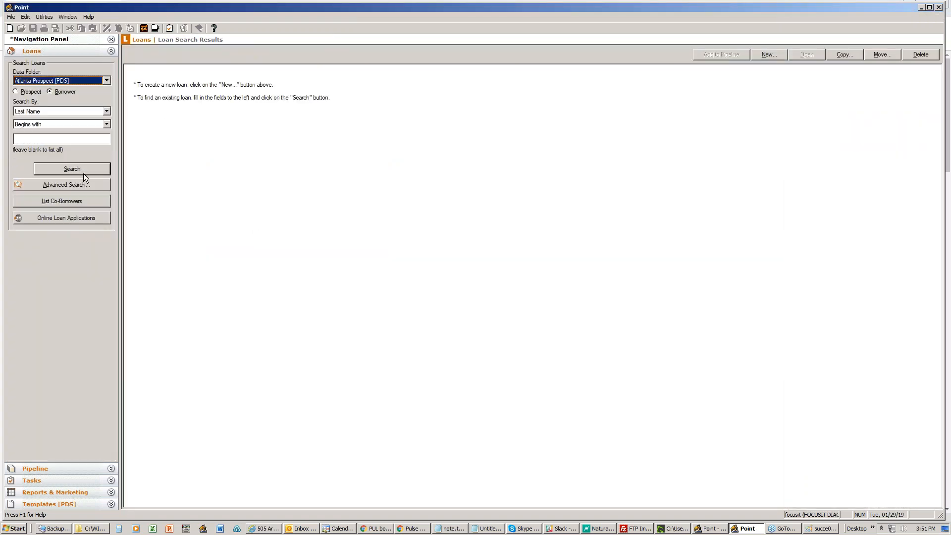
left_click(94, 169)
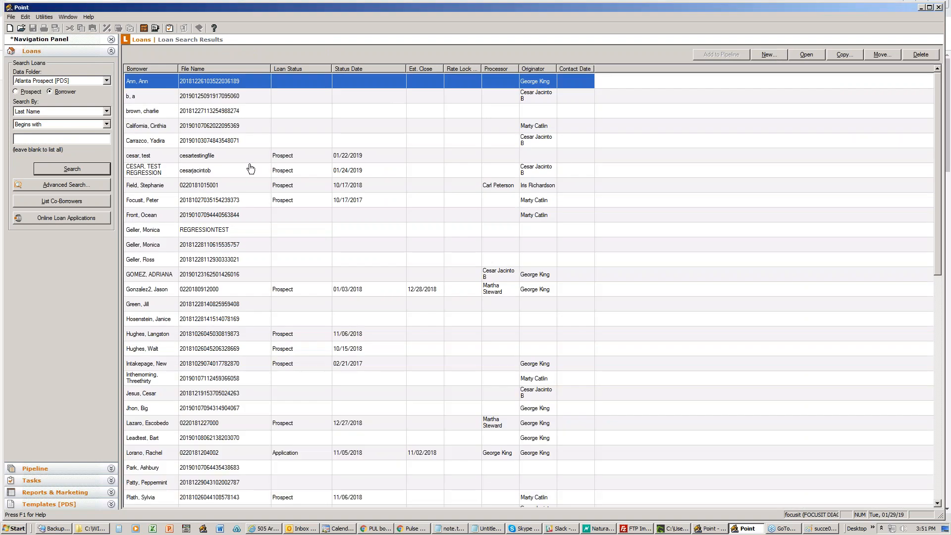
Open the fourth borrower loan in the search results, view its Document Management window and close that window.
left_click(160, 131)
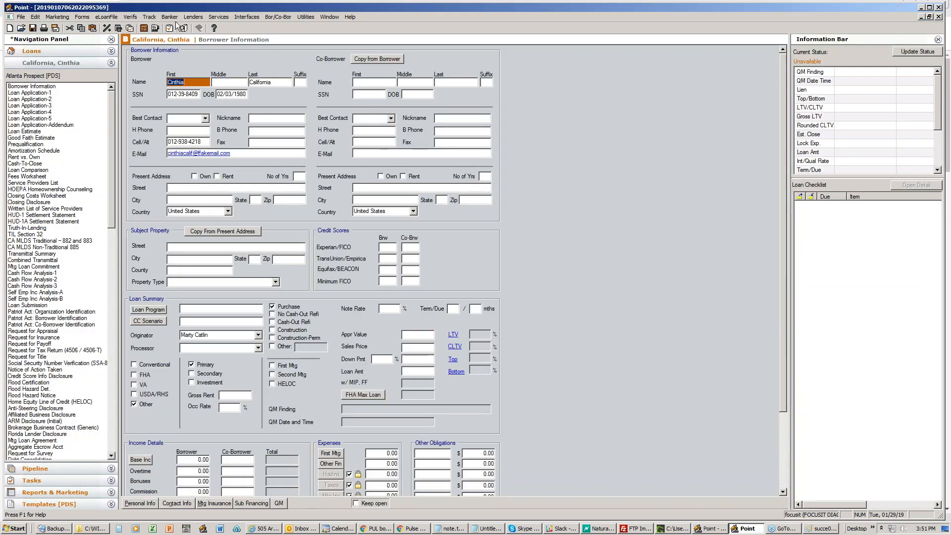
left_click(183, 27)
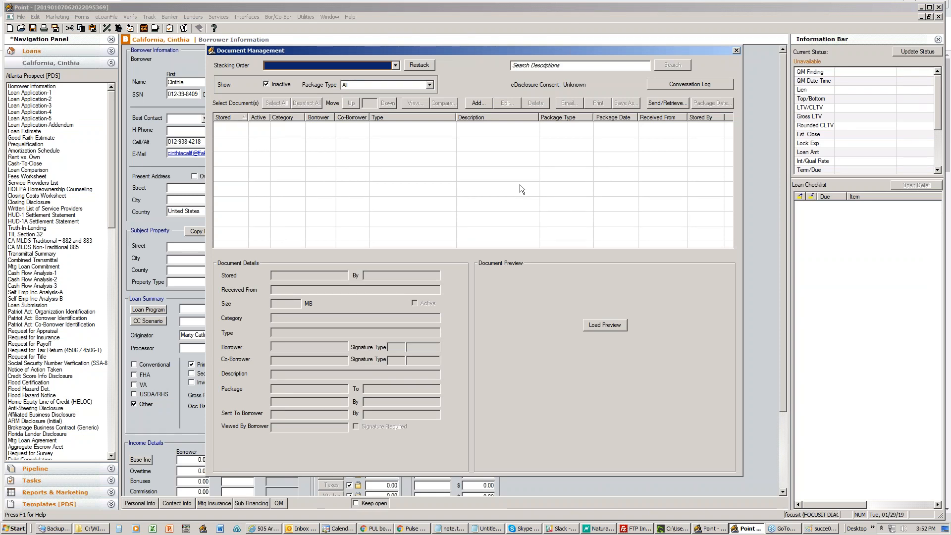
left_click(736, 51)
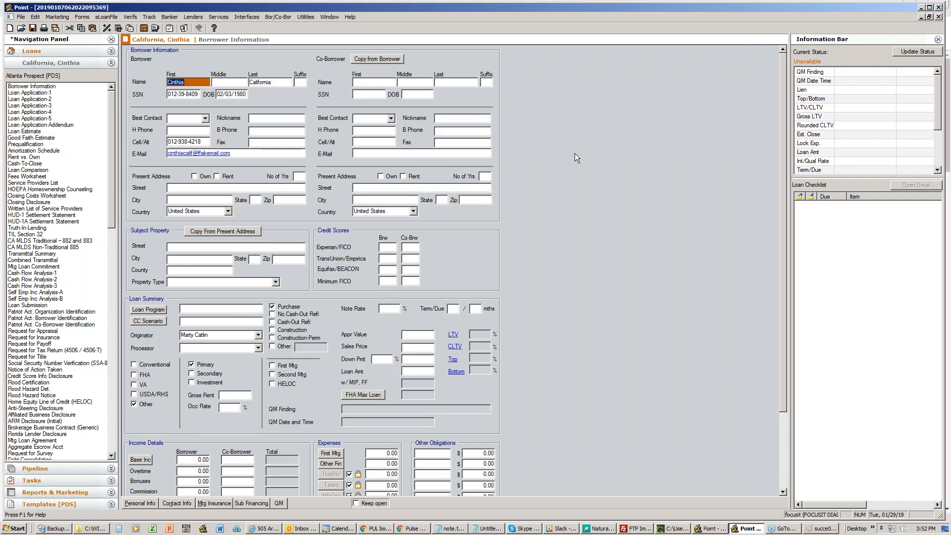